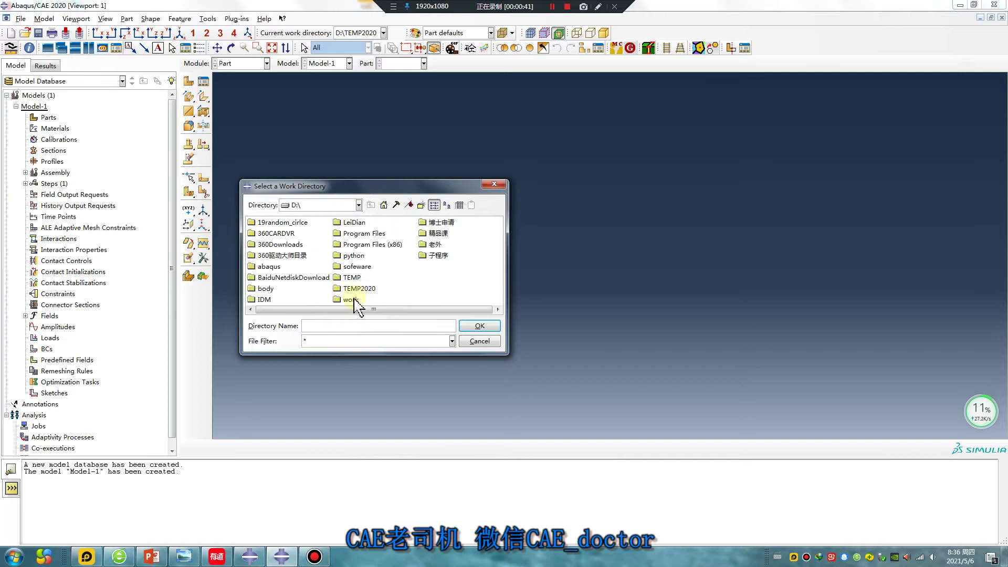
Create a new directory named 0506 inside D:\work\5
double_click(254, 234)
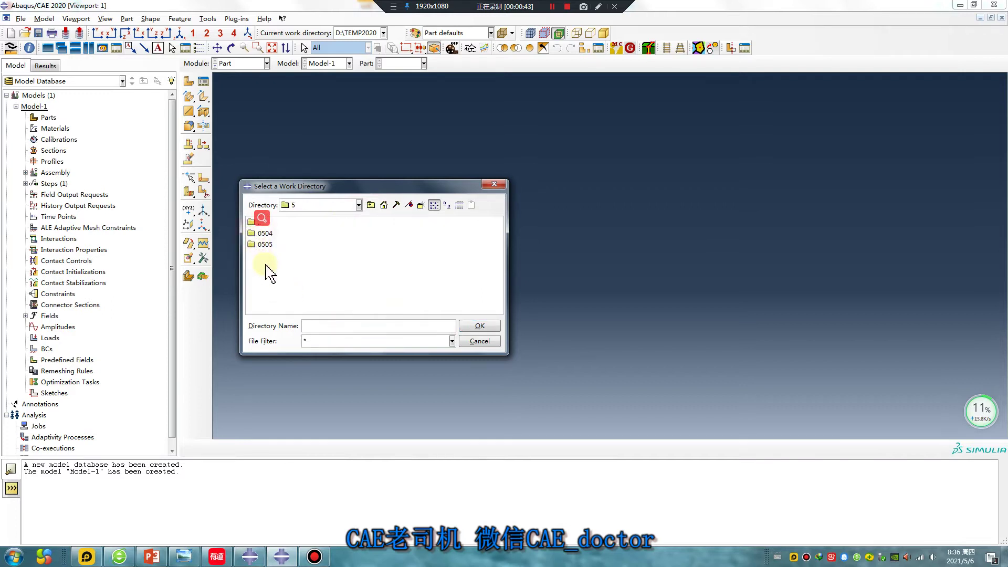
right_click(265, 265)
click(301, 342)
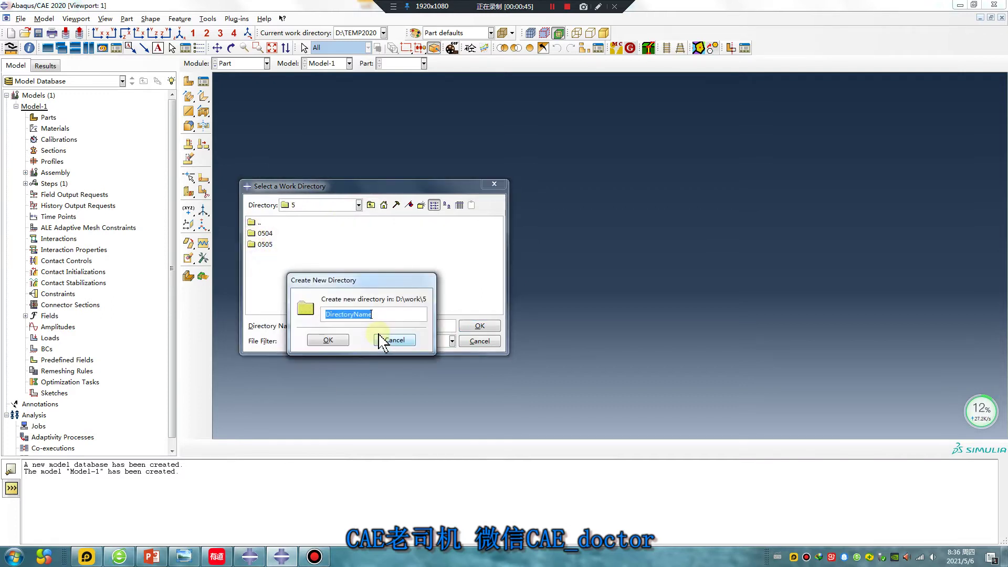
text(0506)
click(327, 340)
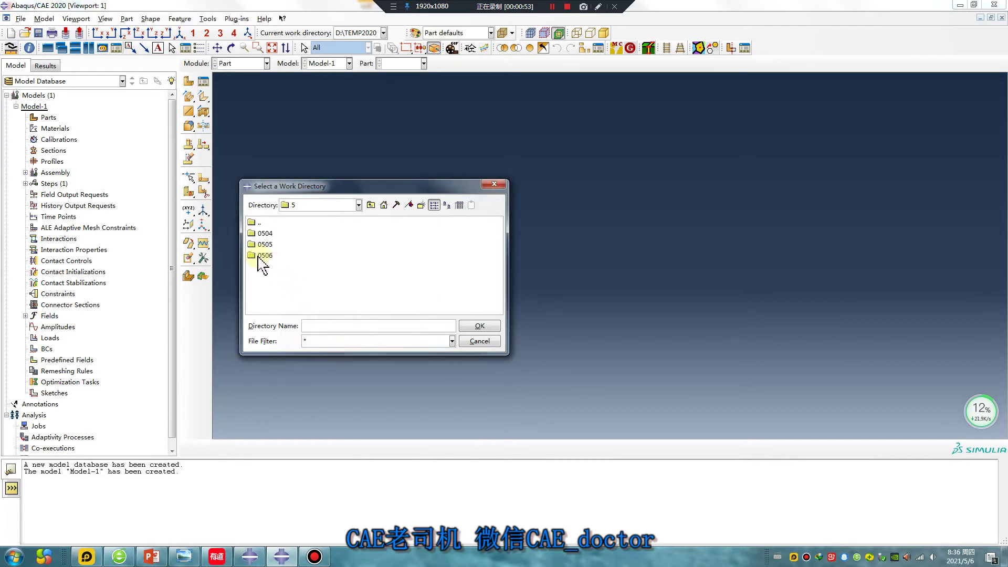
Create a directory named 1 inside 0506 and set it as the work directory
double_click(260, 256)
right_click(270, 246)
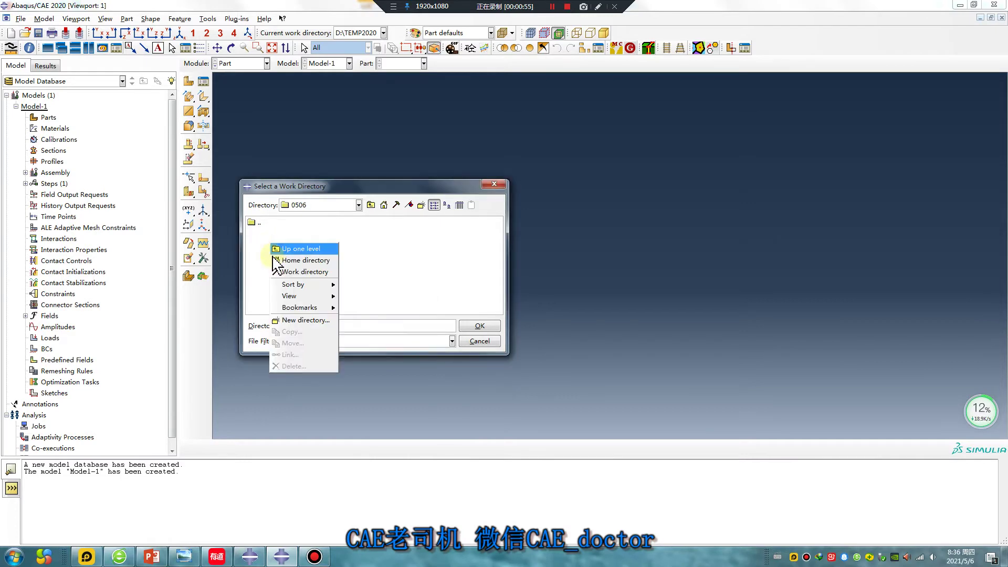
click(294, 320)
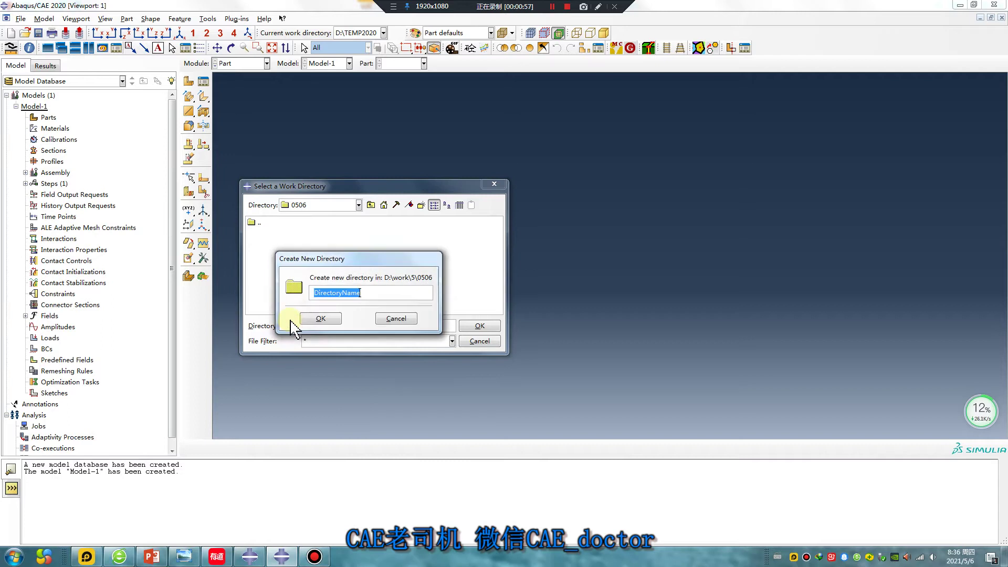
text(1)
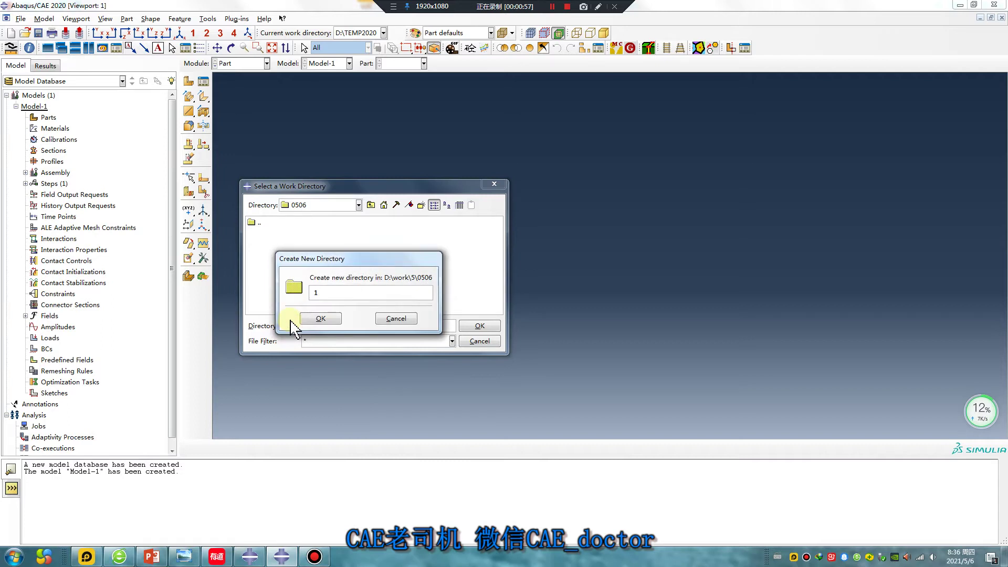
click(321, 319)
click(256, 233)
click(479, 327)
click(333, 324)
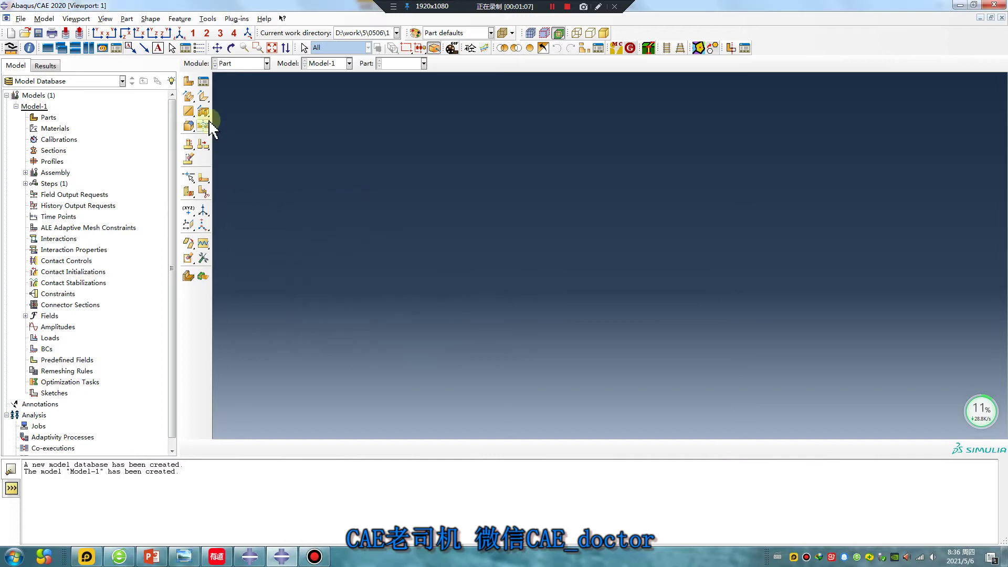
click(371, 211)
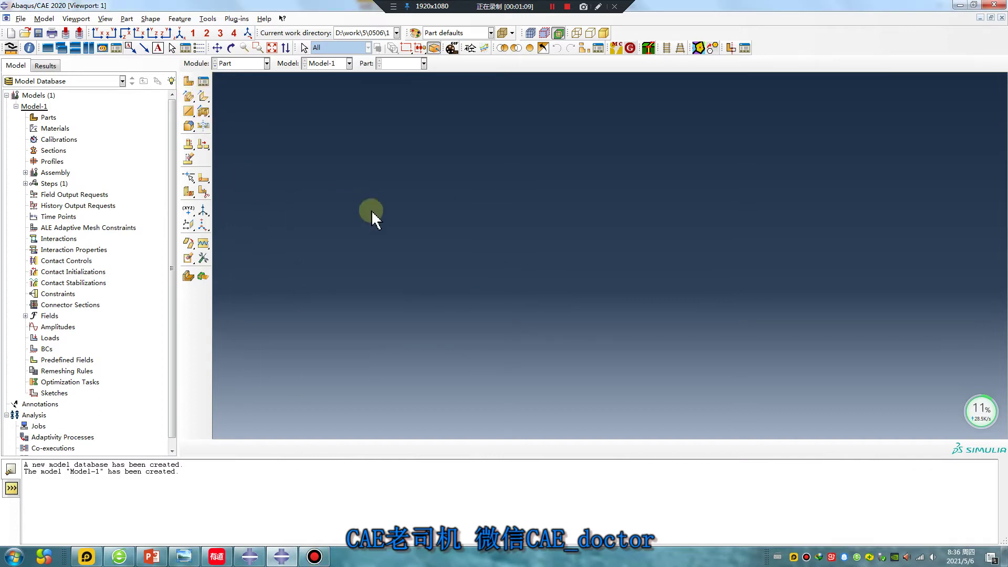
Start a 3D deformable solid extrusion part with approximate size 200 and sketch concentric circles of radius 5 and 10 at the origin
click(188, 81)
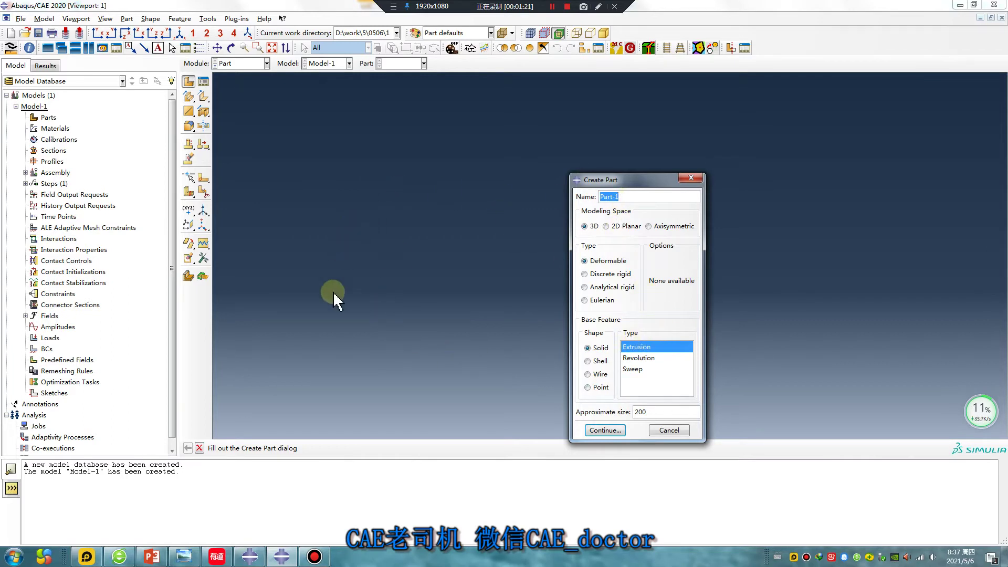
click(612, 430)
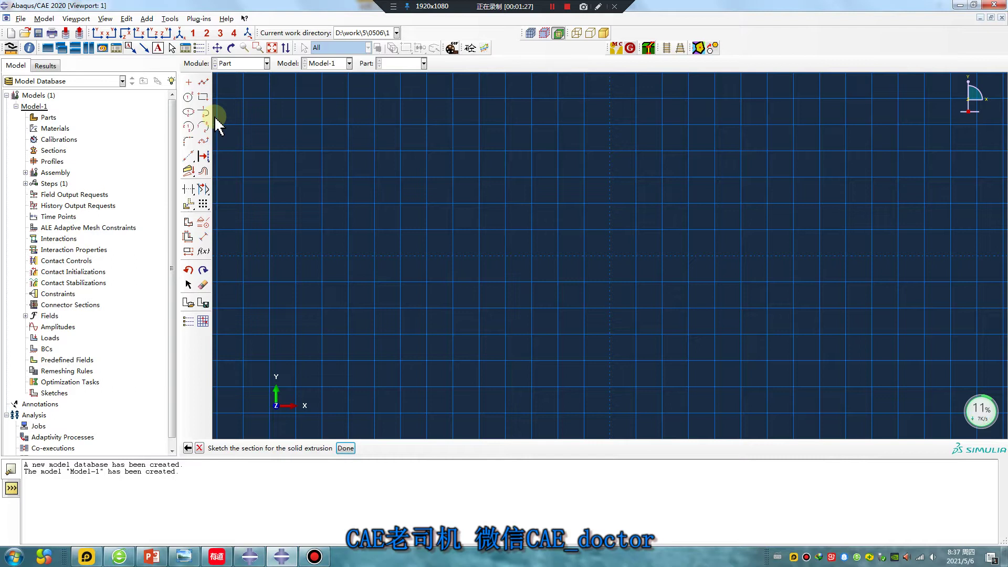
click(189, 97)
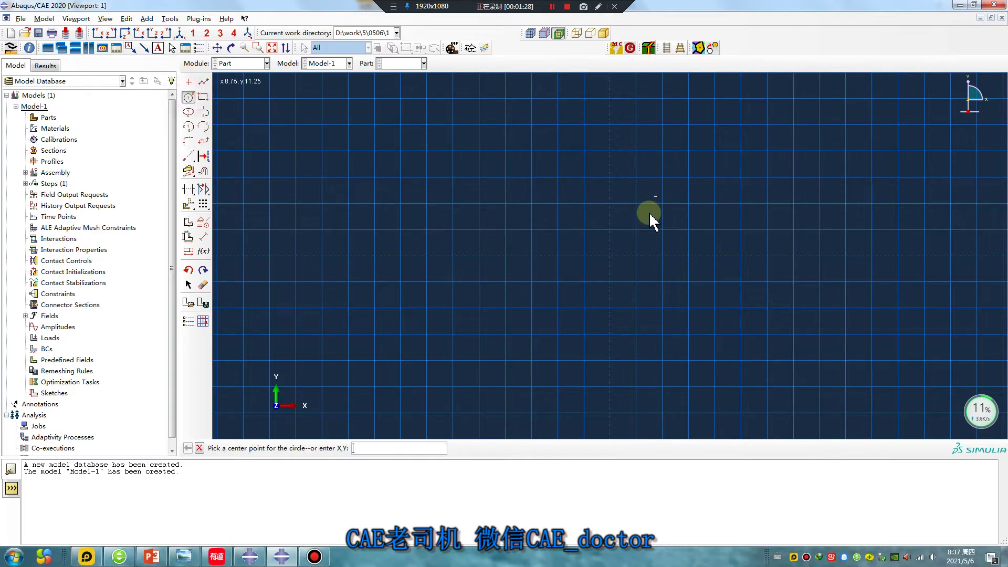
click(611, 256)
click(635, 255)
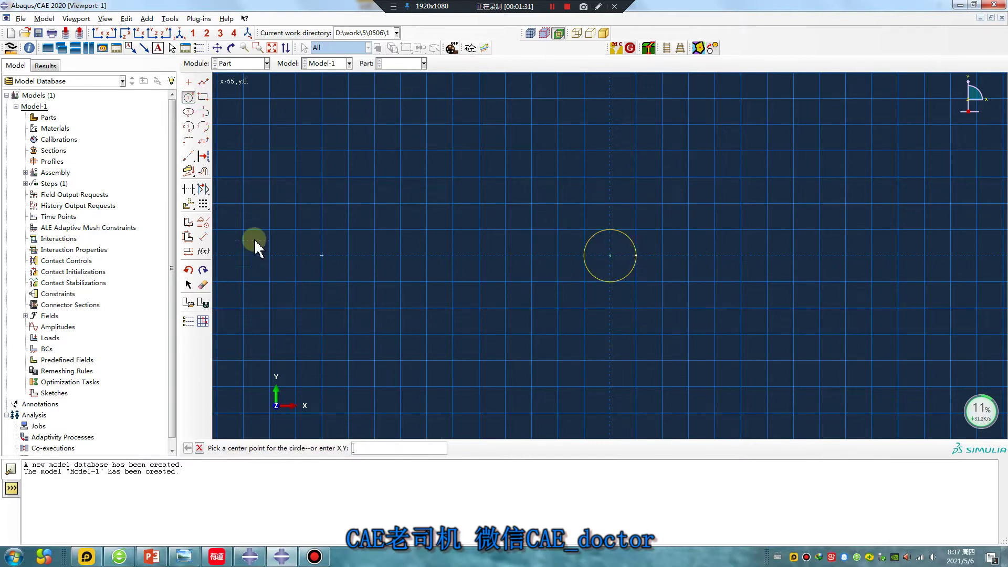
click(610, 256)
click(662, 256)
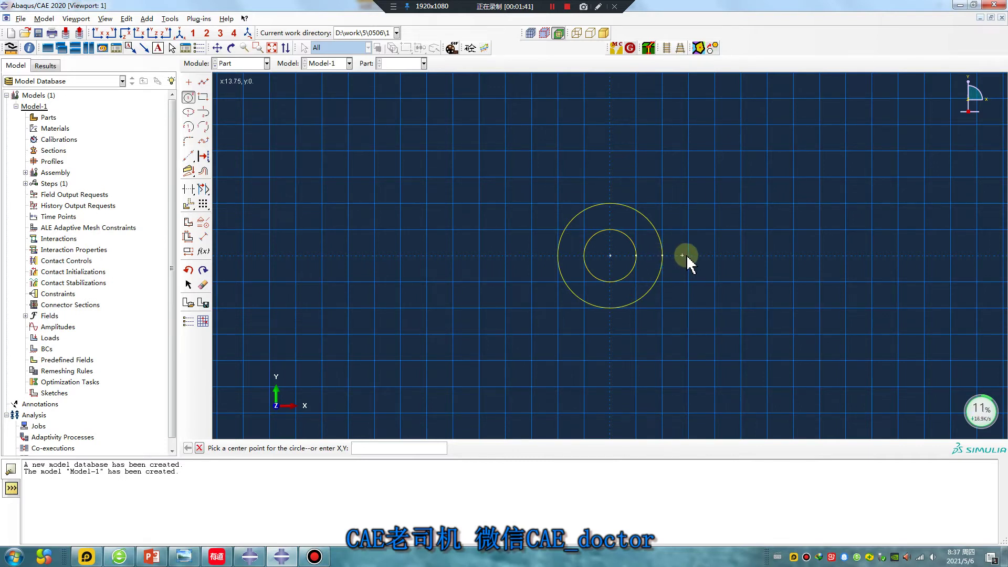
click(610, 255)
click(688, 282)
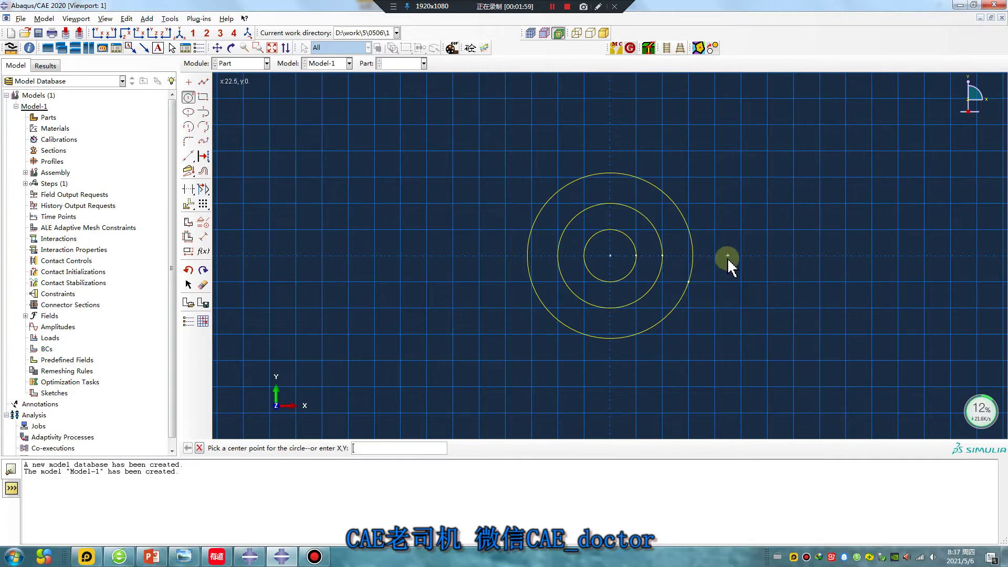
click(188, 189)
click(665, 321)
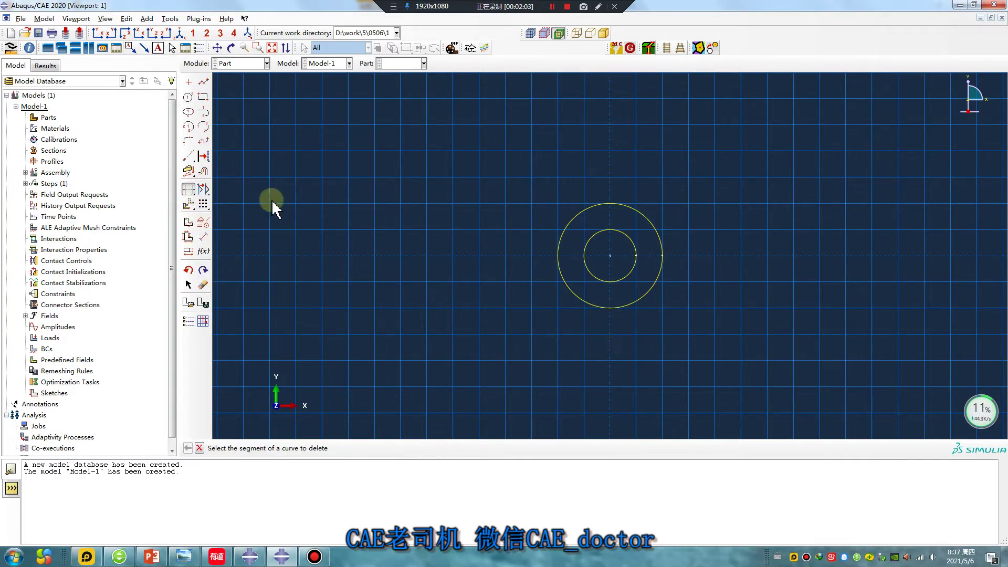
Dimension the inner circle's radius as 5 and try to dimension the outer circle's radius
click(203, 237)
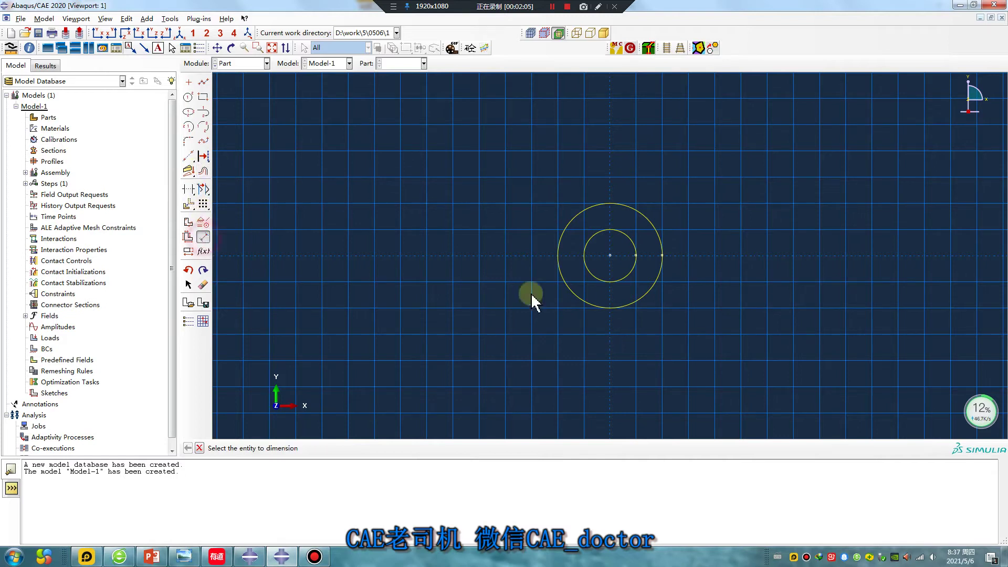
click(632, 269)
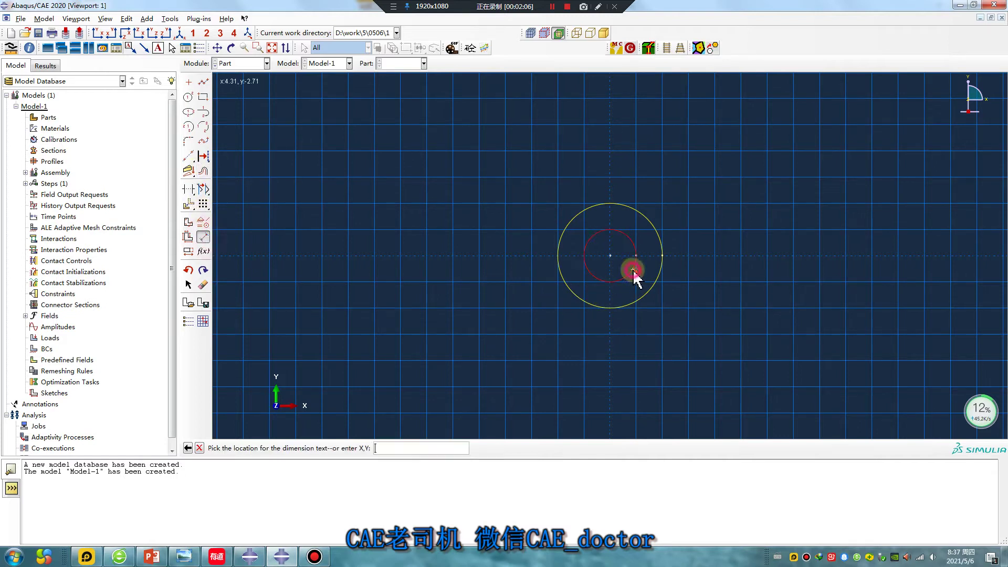
click(694, 312)
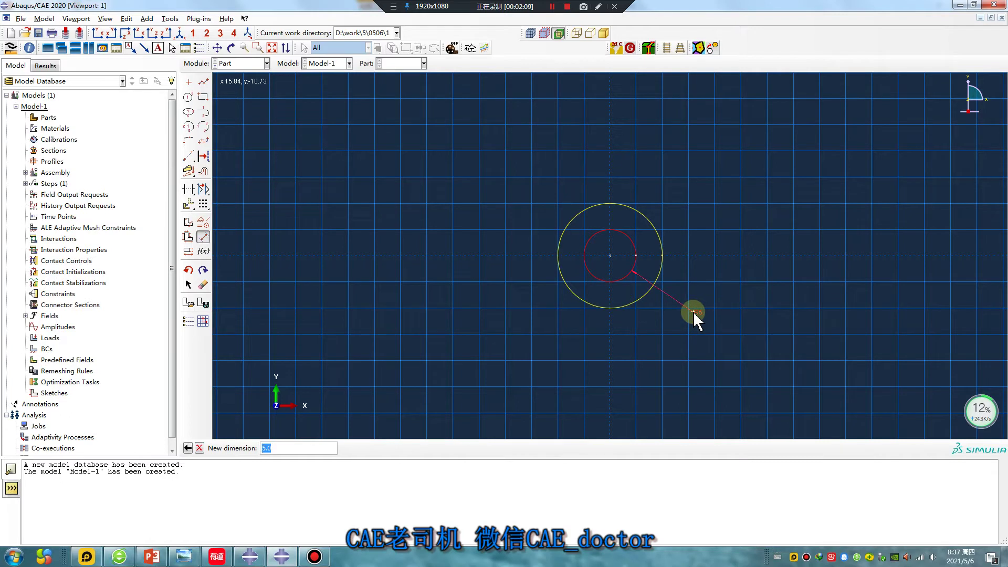
key(Return)
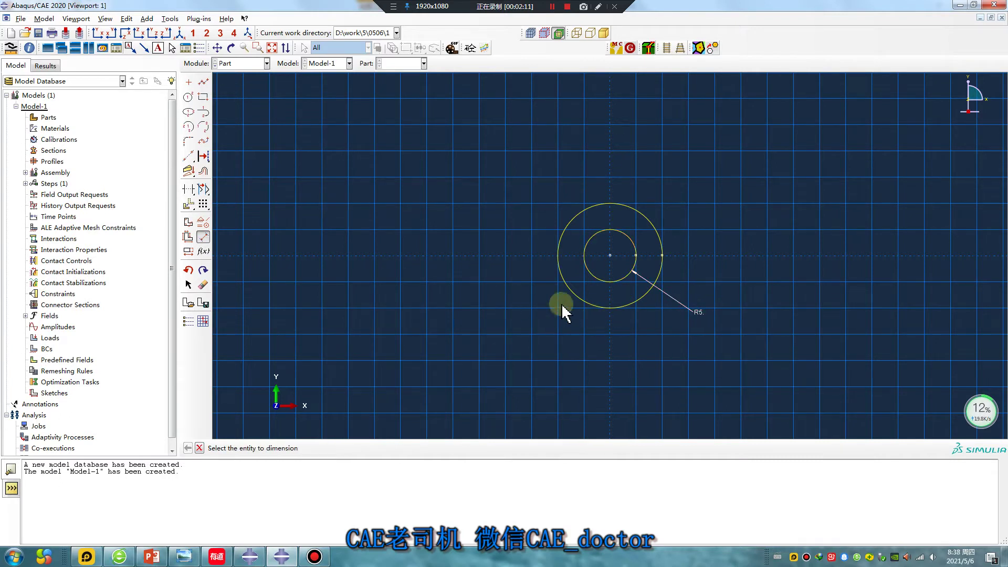
click(662, 266)
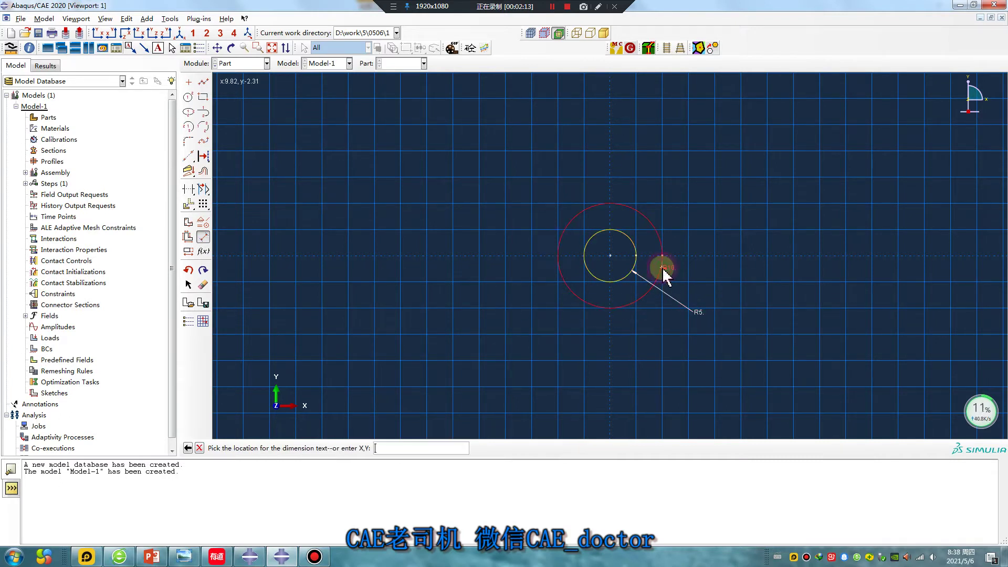
click(724, 288)
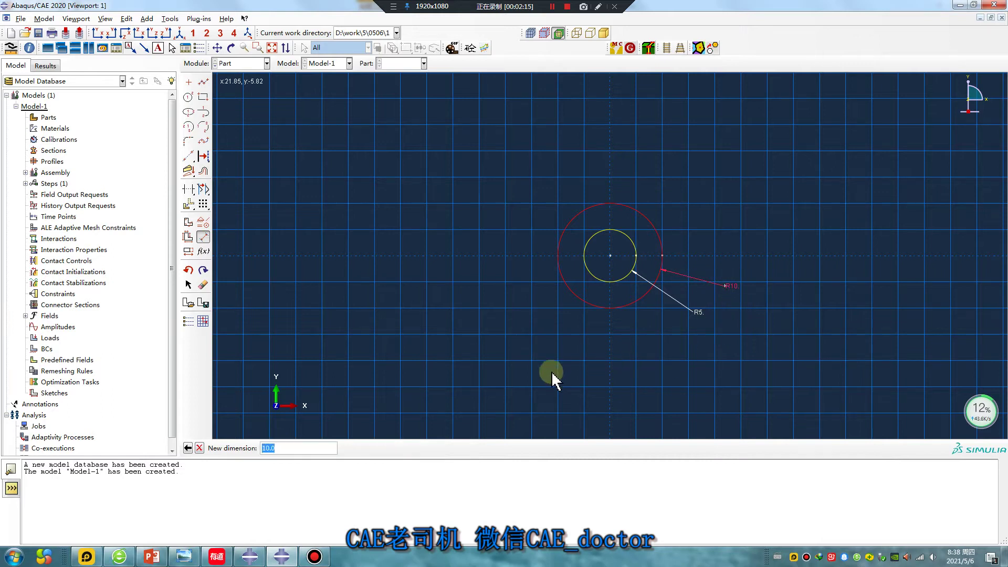
Draw connected lines from the outer circle's leftmost point down 15, across 20 and back up to its rightmost point
click(204, 82)
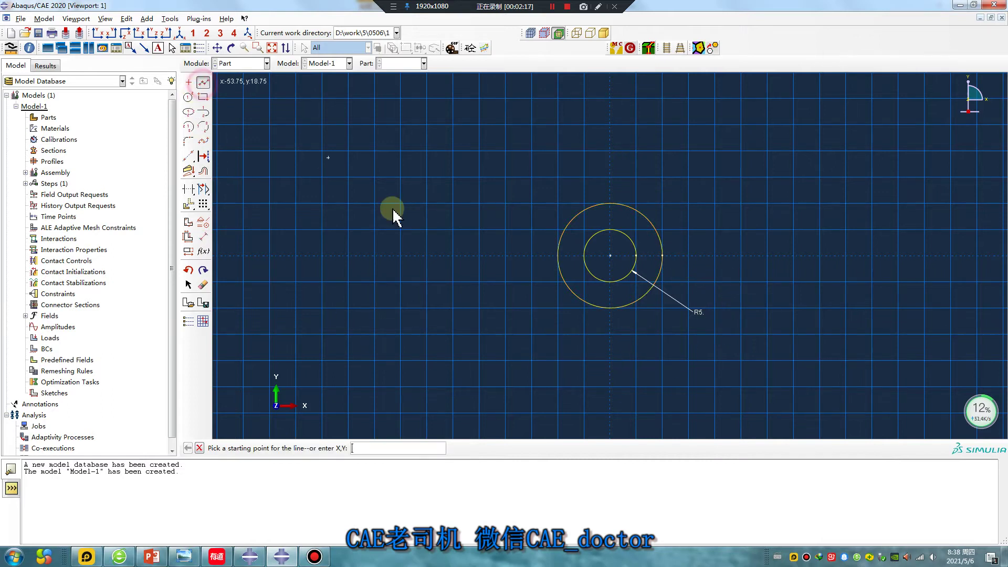
click(557, 255)
click(558, 334)
click(662, 334)
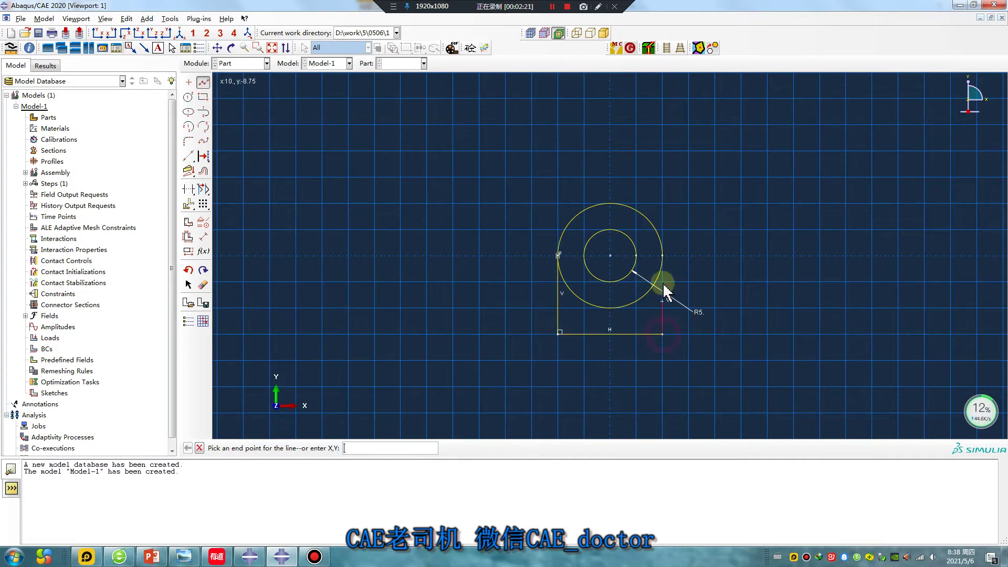
click(662, 255)
click(190, 189)
click(583, 303)
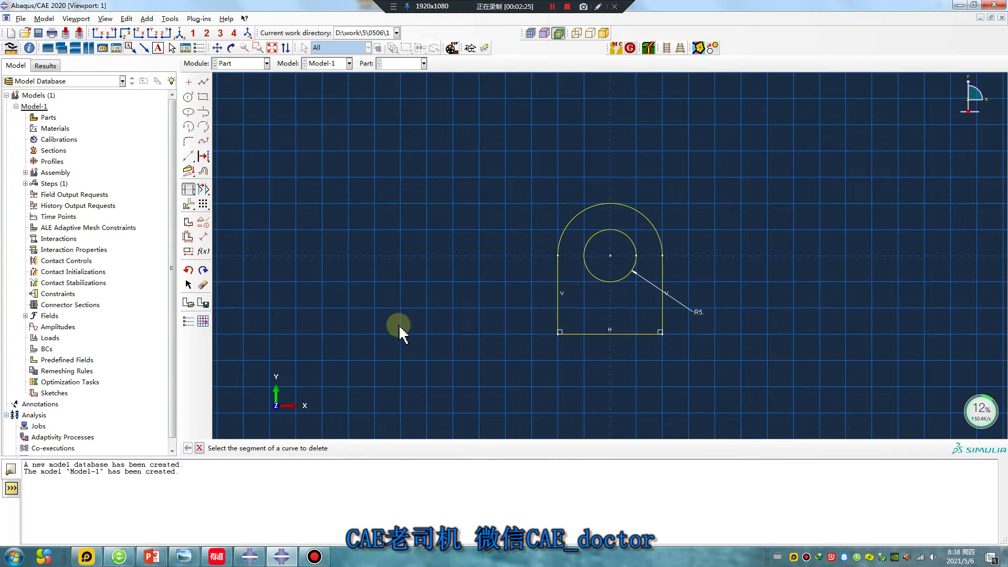
click(189, 270)
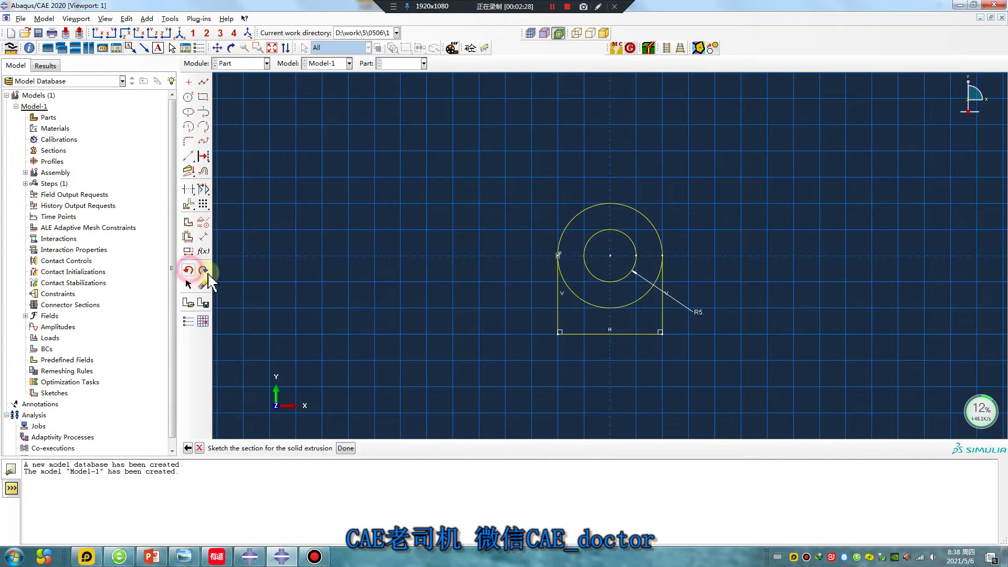
Save the untrimmed sketch as Sketch-1 and try to finish the extrusion section
click(204, 303)
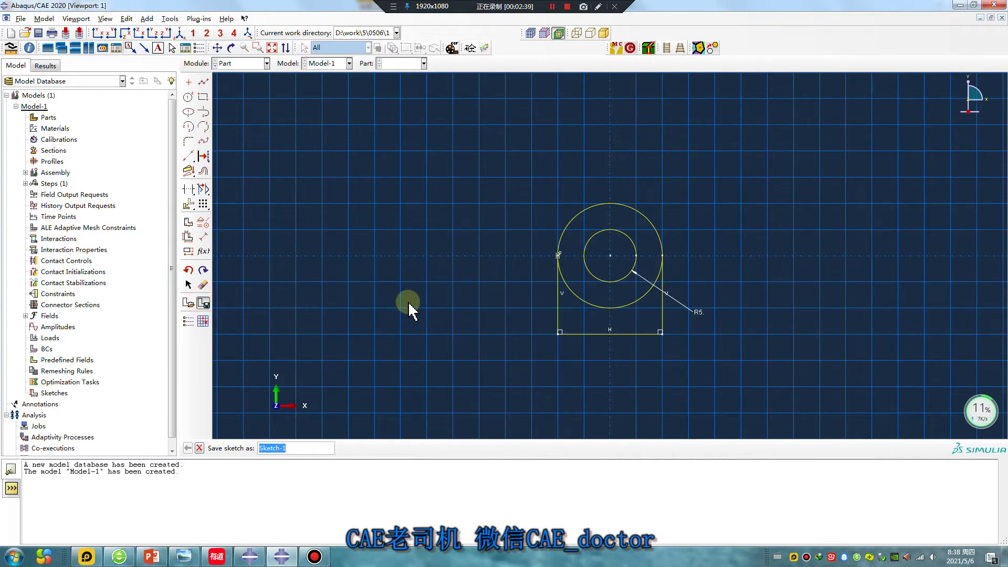
key(Return)
click(345, 448)
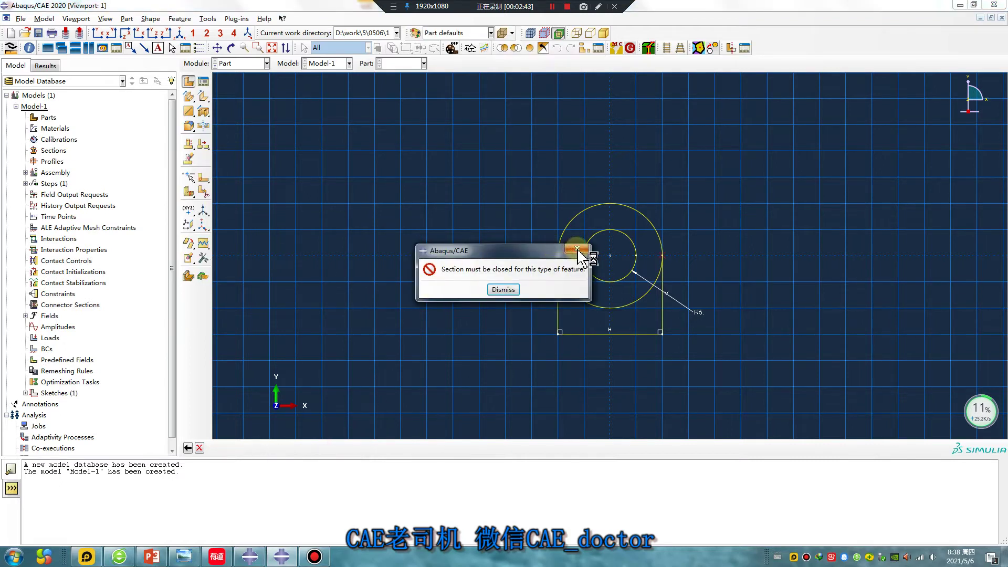
click(577, 250)
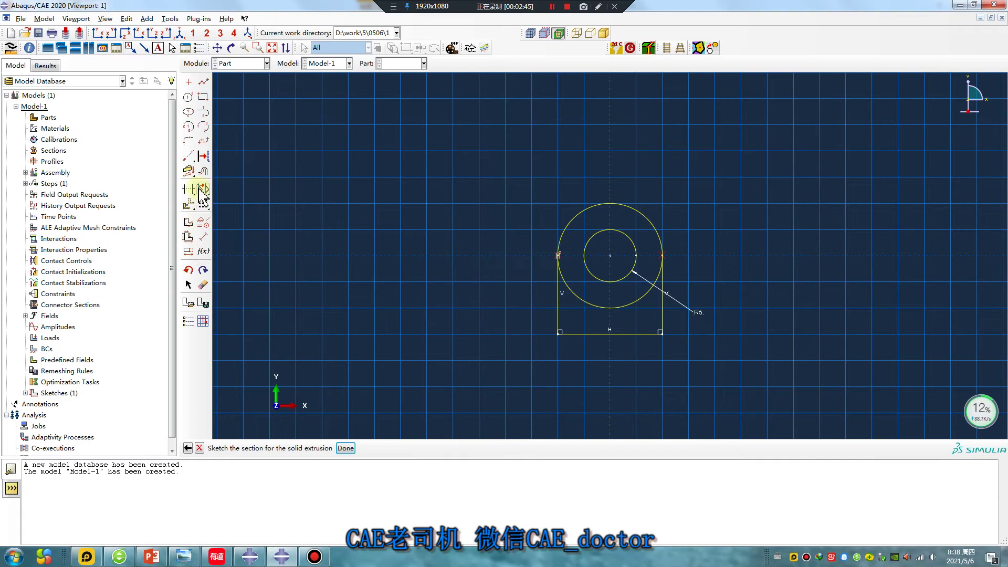
Trim away the outer circle's lower arc between the two vertical lines
click(199, 187)
click(596, 306)
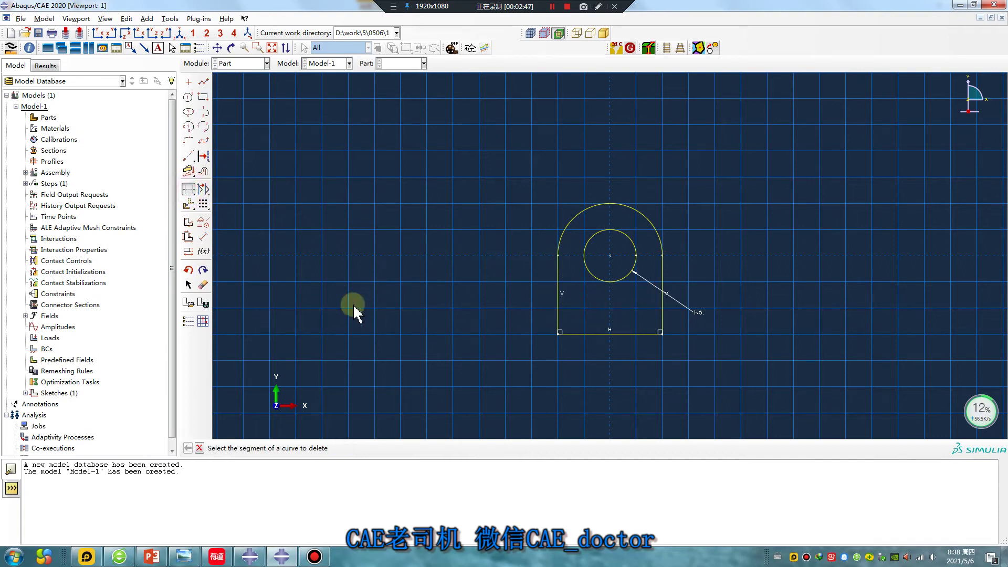
key(Escape)
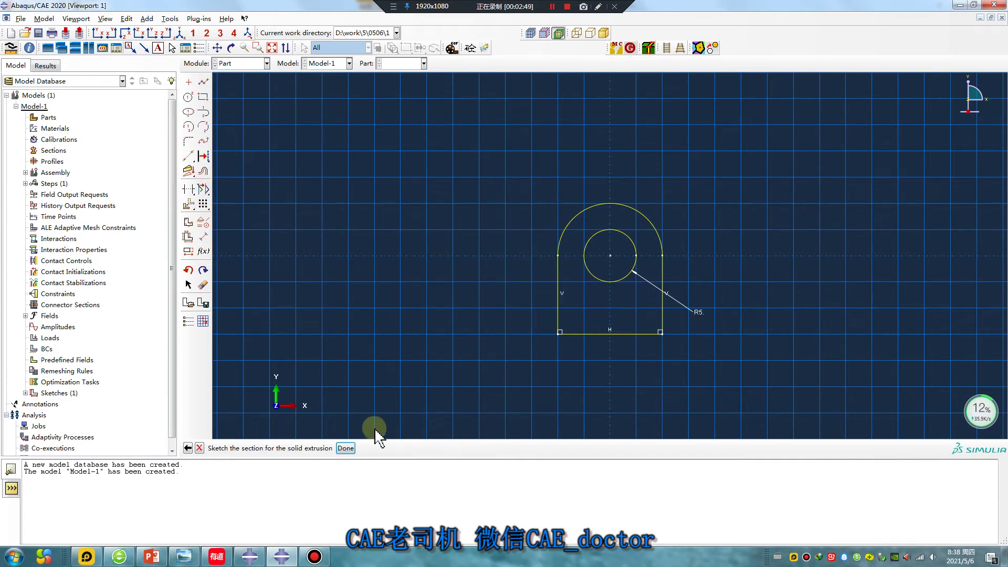
Finish the section sketch and extrude it to a depth of 2
click(345, 447)
double_click(47, 100)
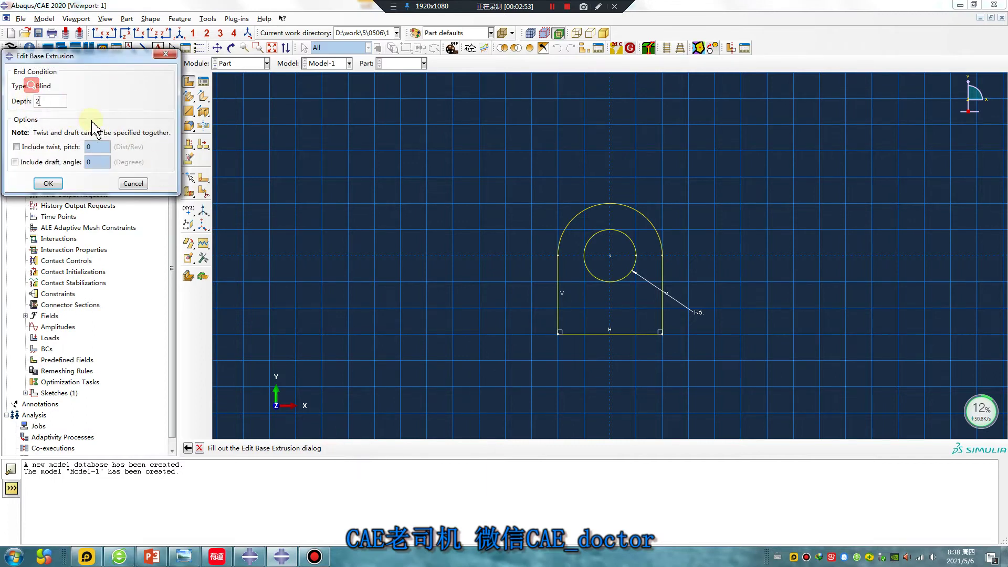
click(49, 183)
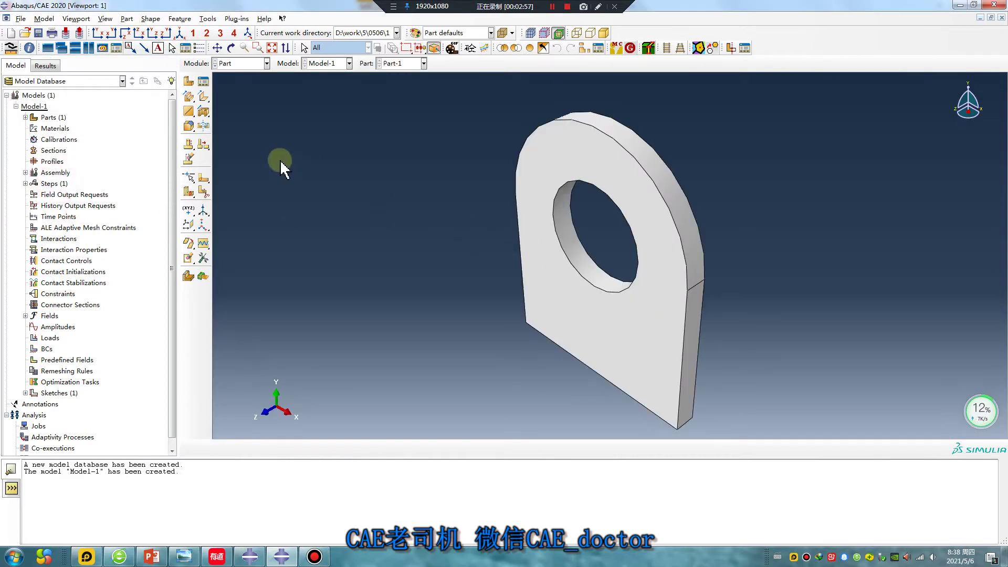
Create Part-2 as a 3D deformable solid extrusion and insert the saved Sketch-1 into its section sketch
click(188, 81)
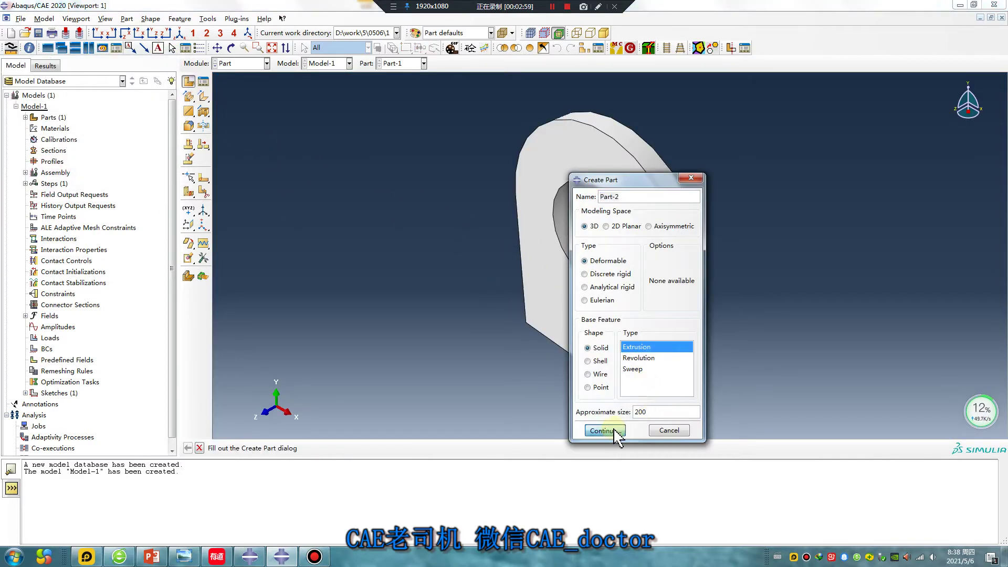
click(607, 423)
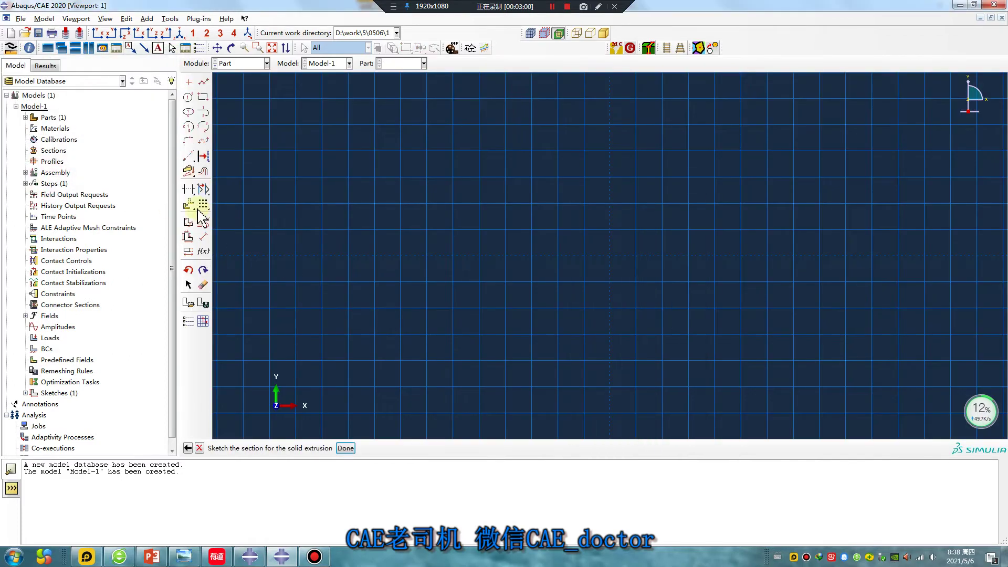
click(188, 304)
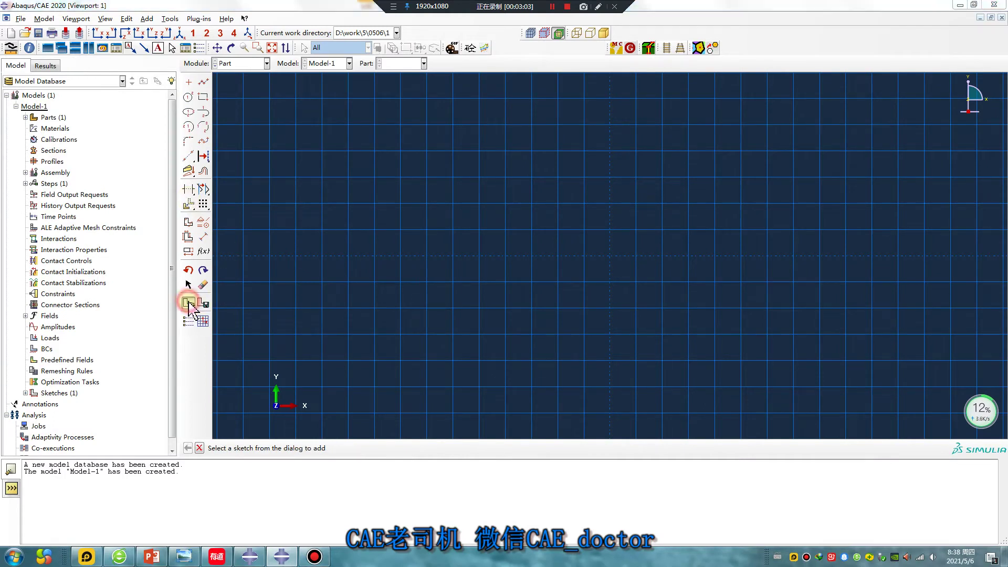
click(22, 151)
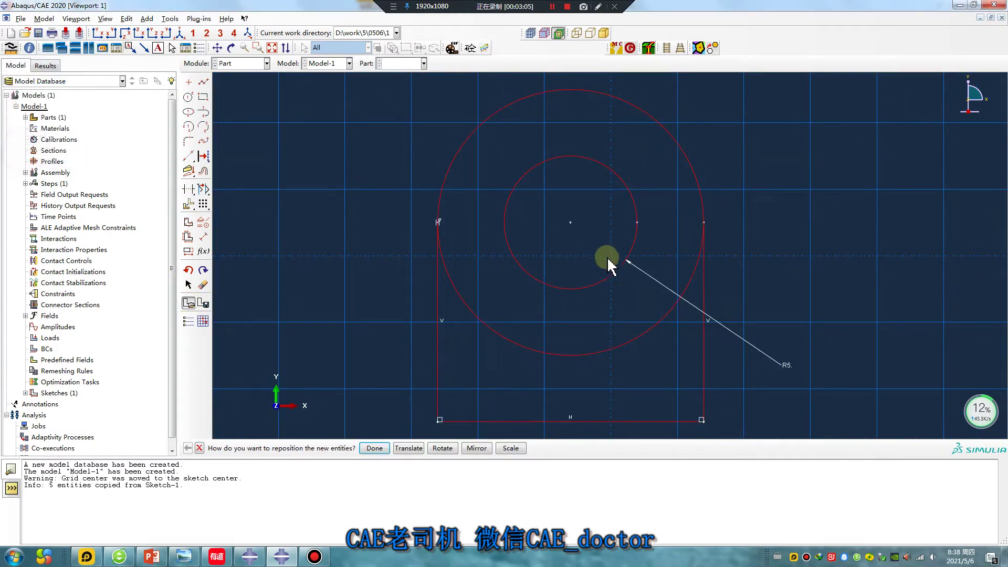
Draw a vertical line about 52.5 long up from the outer circle's leftmost point, and a horizontal line from its end extending beyond the circle's width
scroll(473, 360, down, 4)
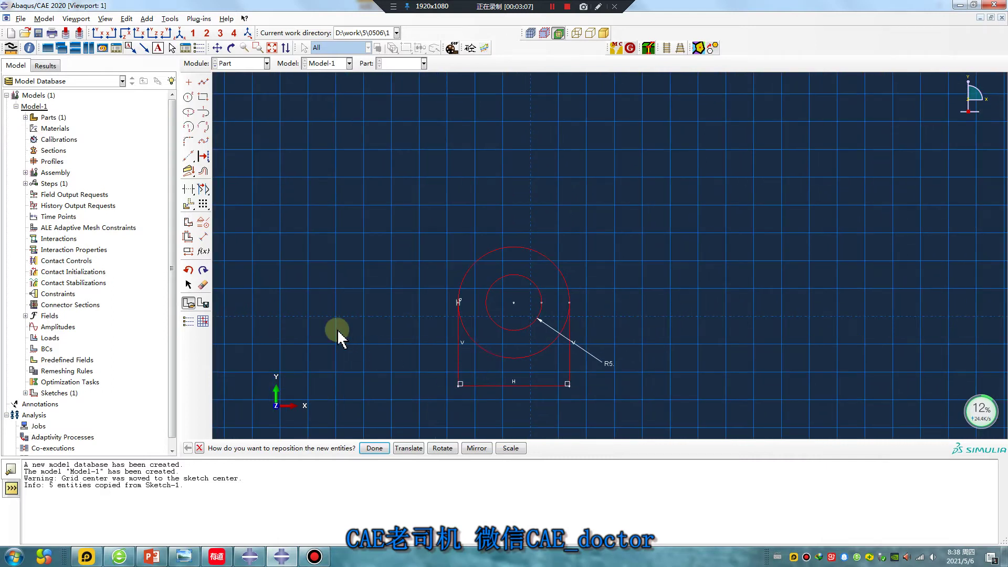
click(204, 82)
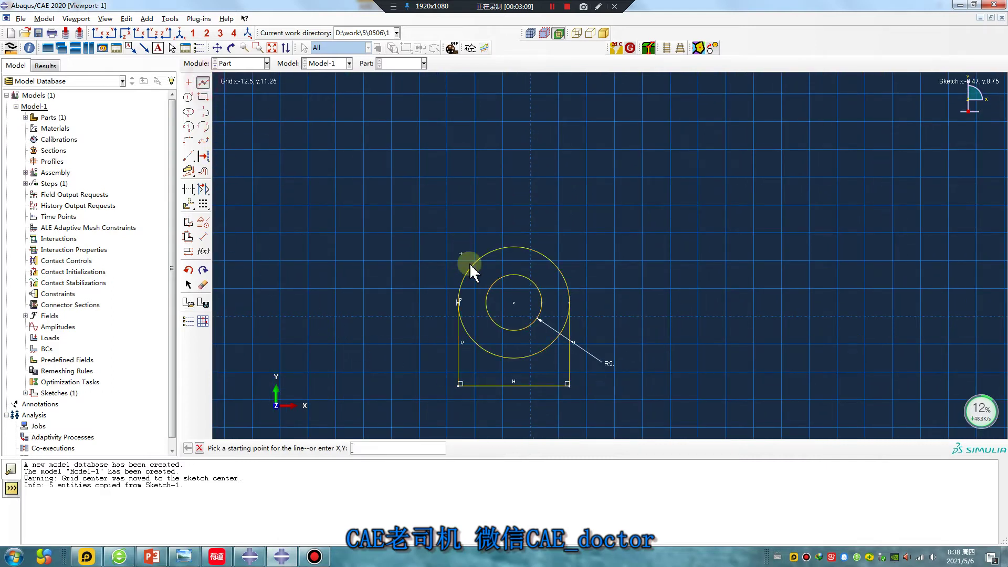
click(459, 303)
scroll(419, 226, down, 3)
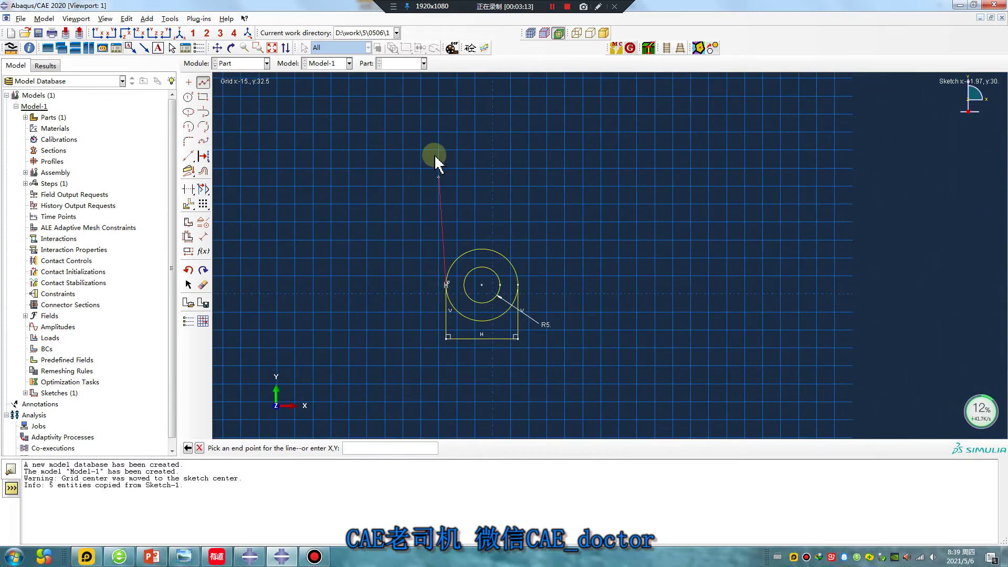
click(446, 96)
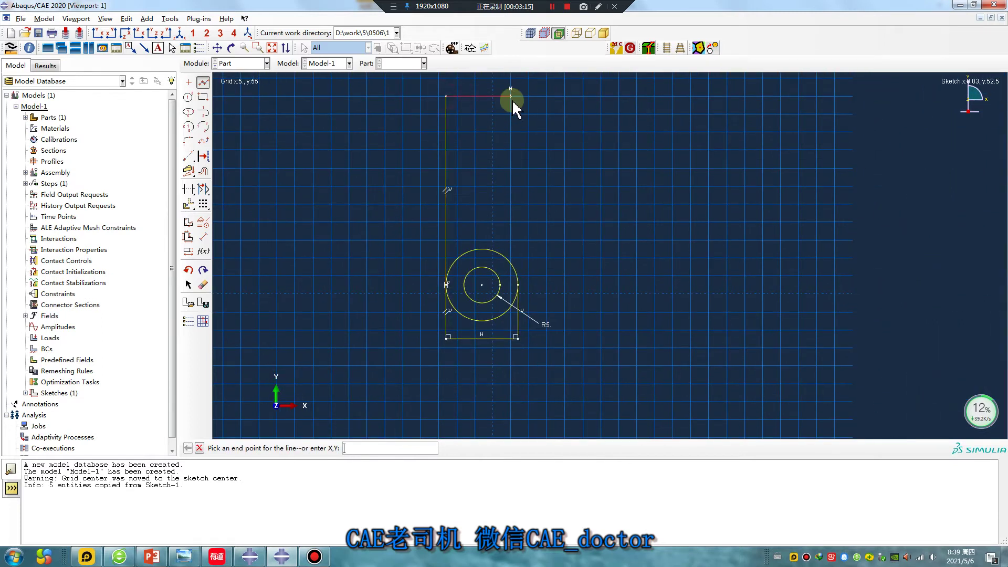
click(561, 96)
Draw a vertical line from the outer circle's rightmost point up past the horizontal line
click(203, 82)
click(203, 83)
click(518, 285)
click(518, 74)
Trim away the three lines below the circles, the outer circle's upper arc and the overhanging line ends at the upper right corner
click(189, 188)
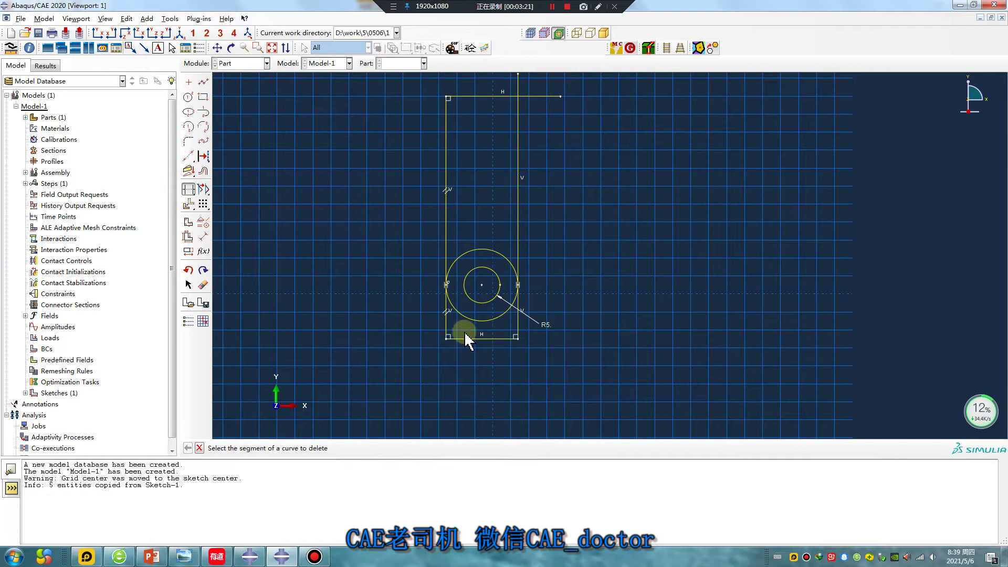
click(446, 324)
click(465, 338)
click(518, 328)
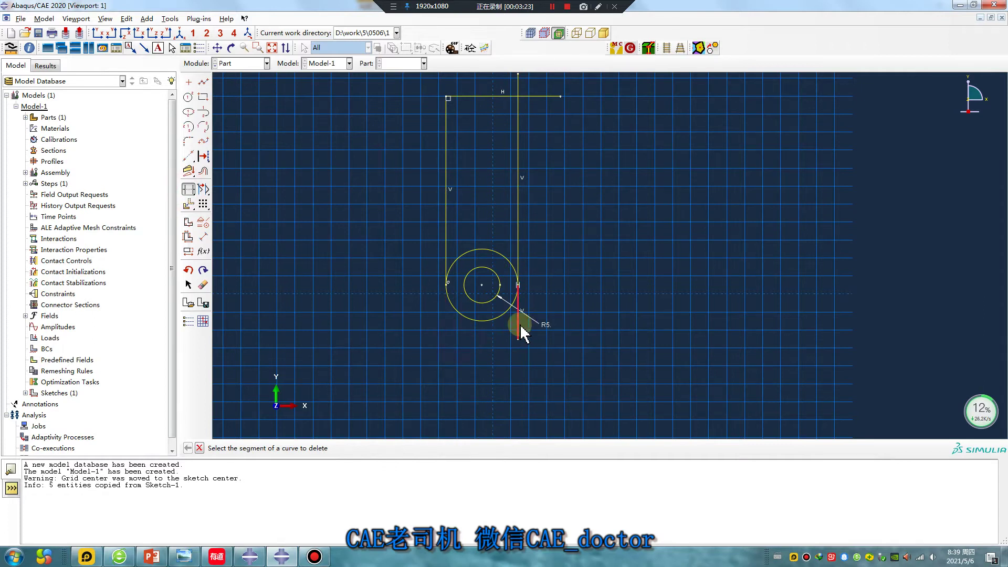
click(464, 260)
click(543, 97)
click(518, 84)
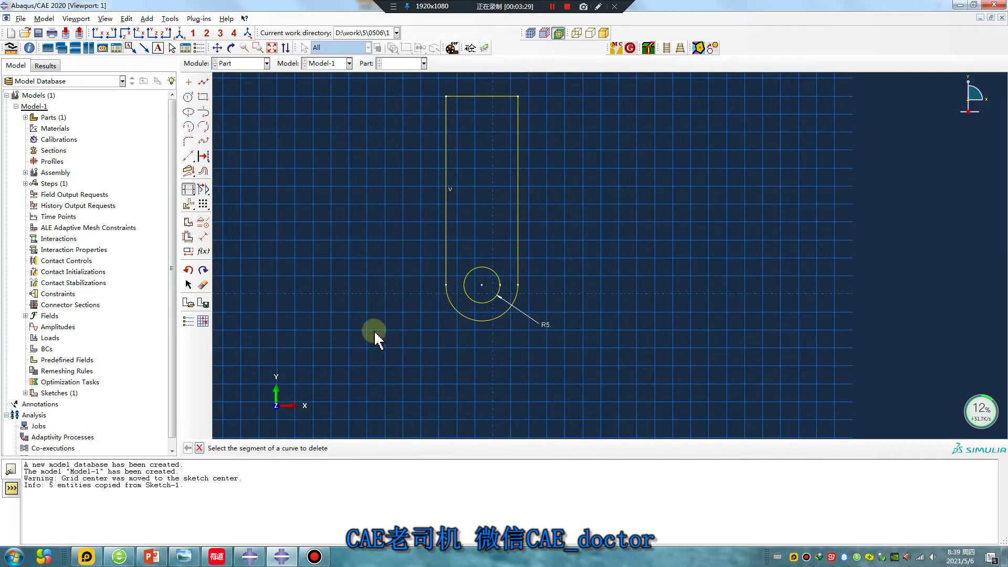
middle_click(357, 327)
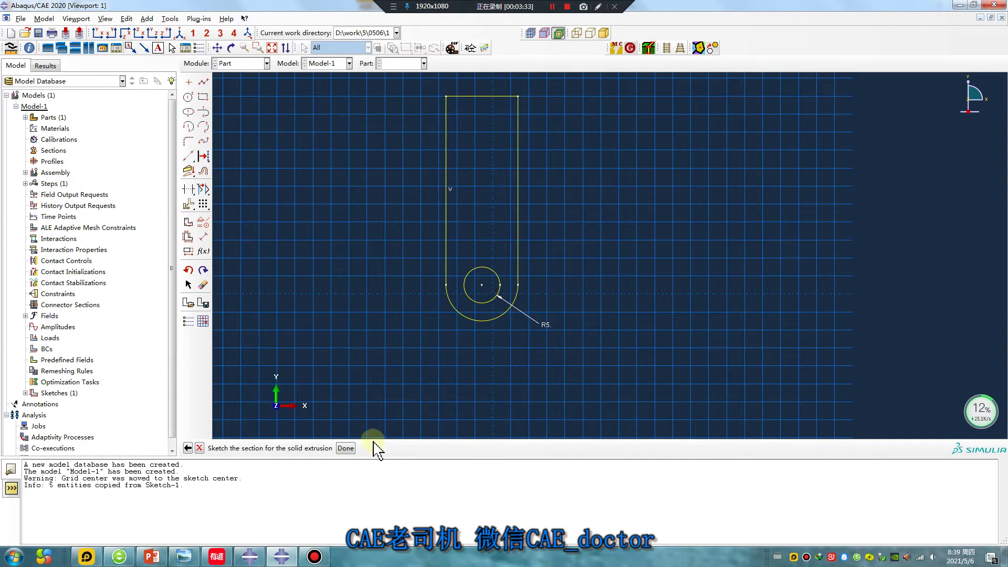
Finish the Part-2 section sketch and extrude it to a depth of 2
click(346, 448)
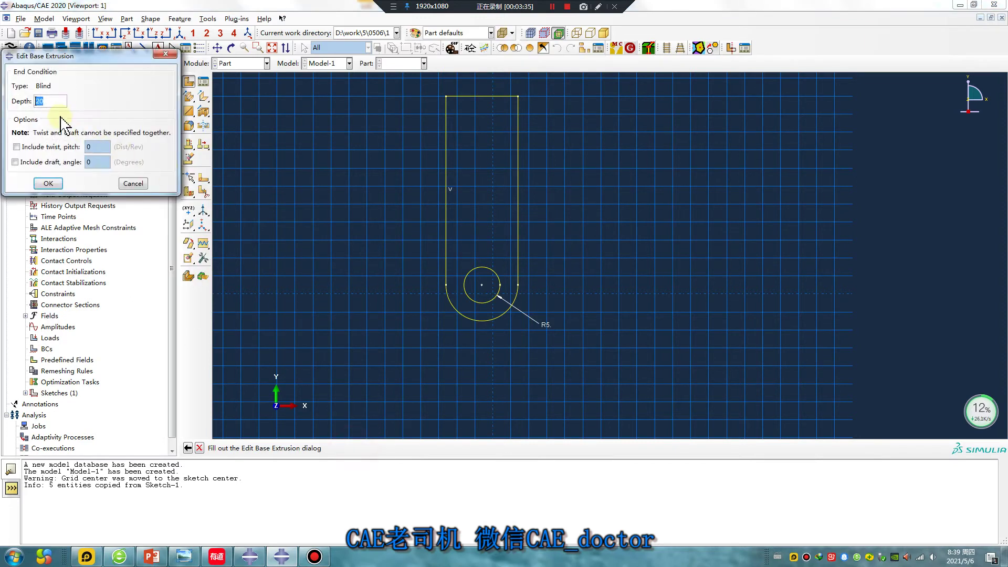
text(2)
key(Return)
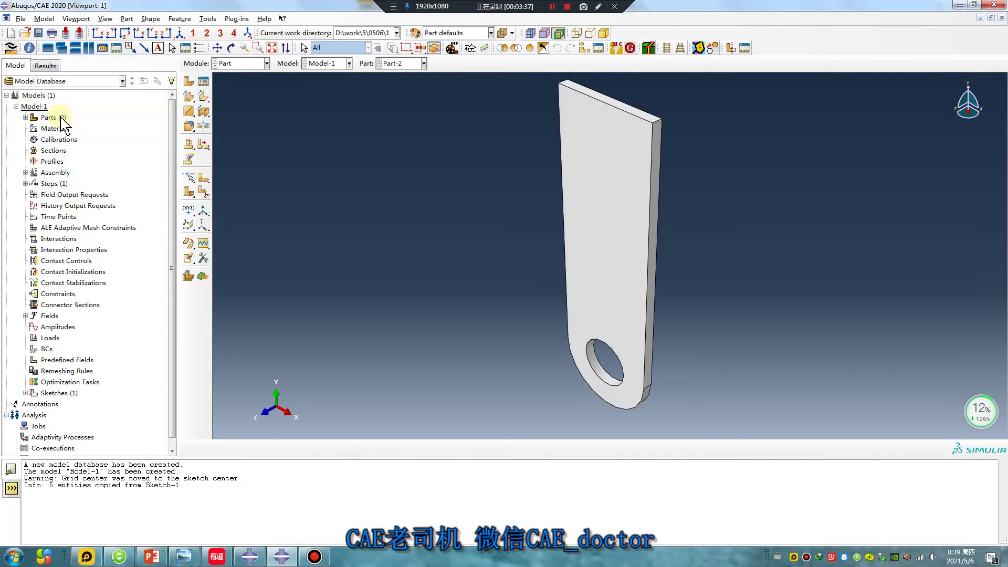
In the Property module, create Material-1 with isotropic elastic behavior and a Young's modulus of 2e5
click(239, 63)
click(245, 87)
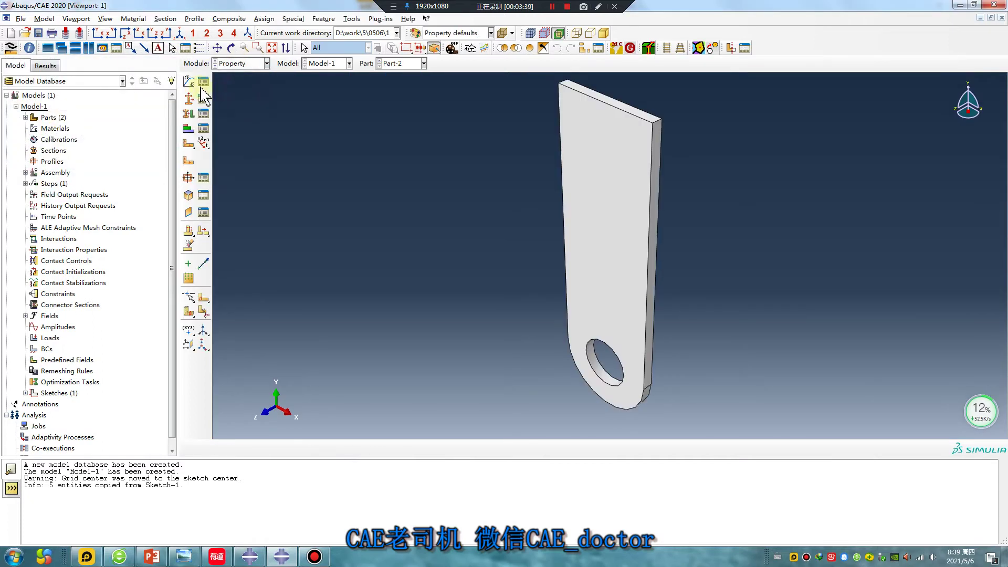
click(189, 81)
click(340, 181)
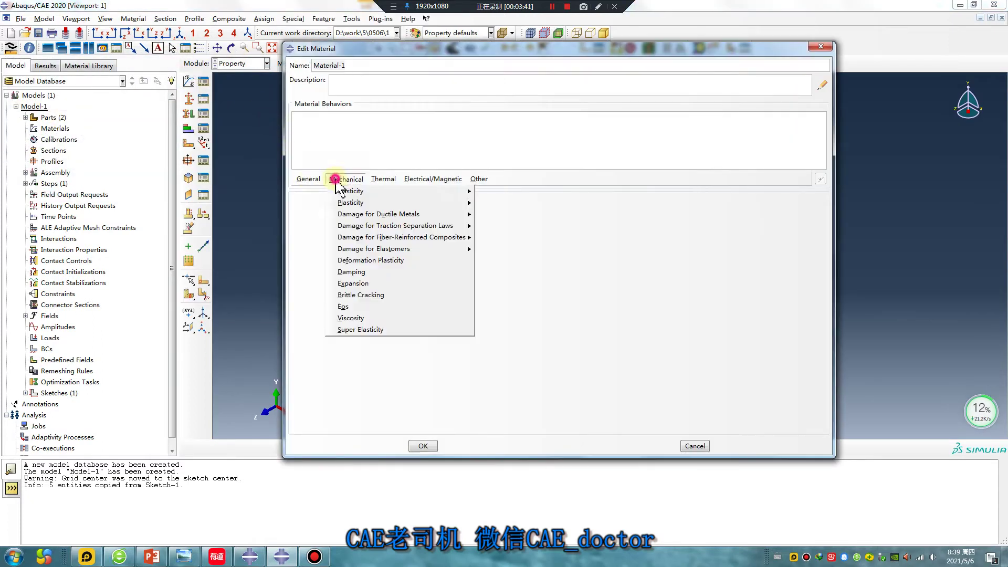
mouse_move(393, 197)
click(503, 191)
click(337, 330)
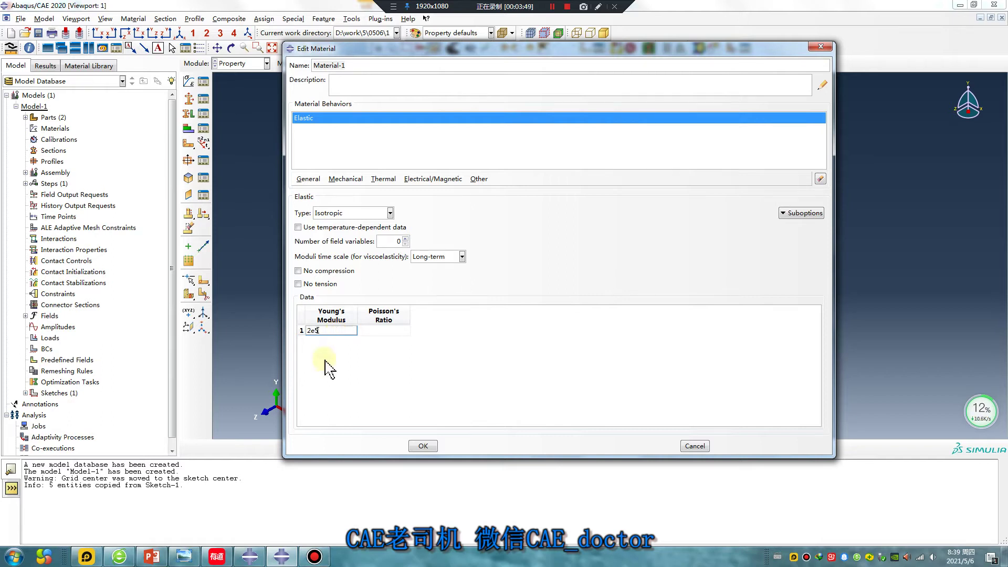
click(597, 7)
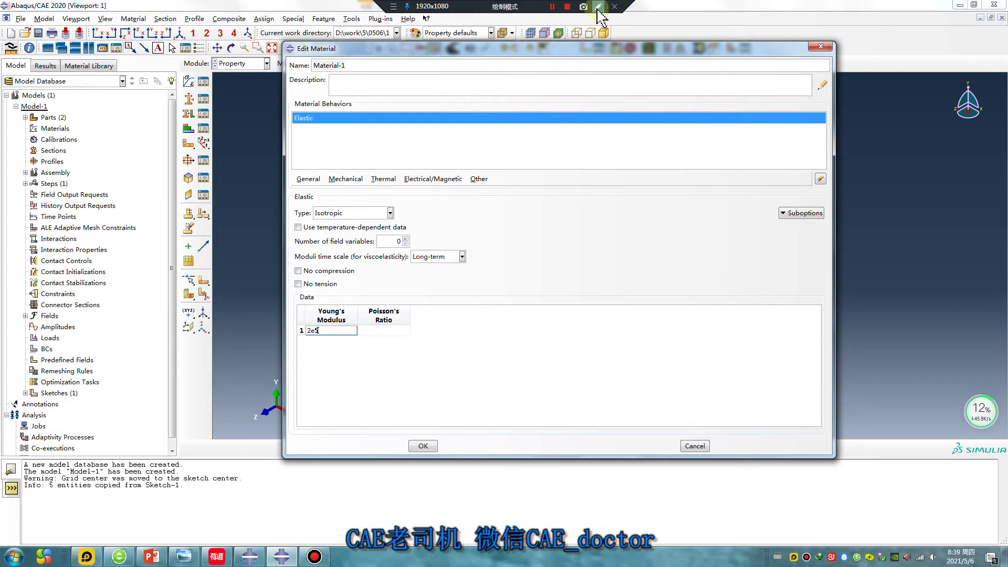
mouse_move(313, 358)
mouse_down()
mouse_move(333, 274)
mouse_move(375, 265)
mouse_move(386, 361)
mouse_up()
mouse_move(399, 323)
mouse_down()
mouse_move(399, 423)
mouse_move(398, 357)
mouse_up()
mouse_move(445, 328)
mouse_down()
mouse_move(445, 352)
mouse_move(476, 341)
mouse_up()
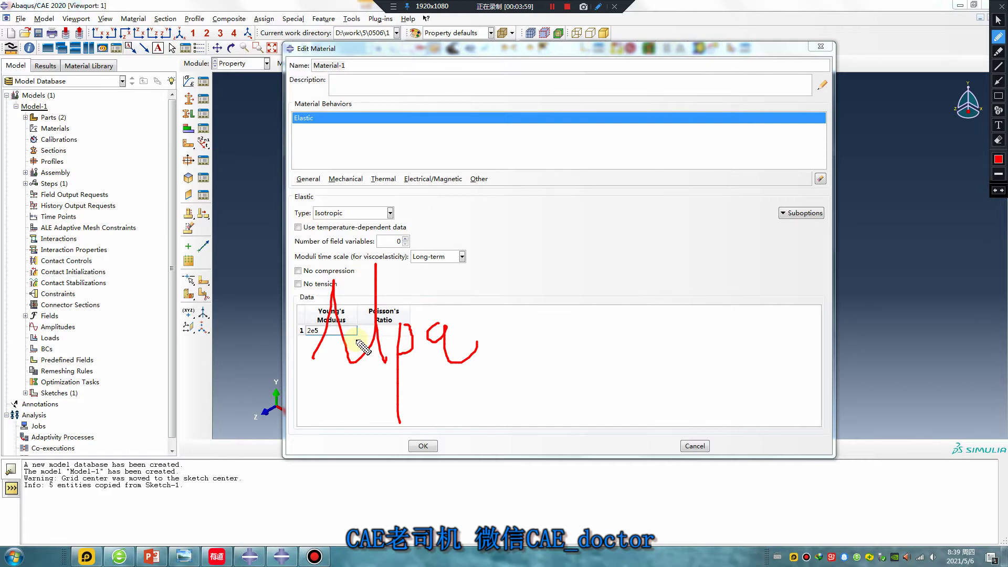
key(Escape)
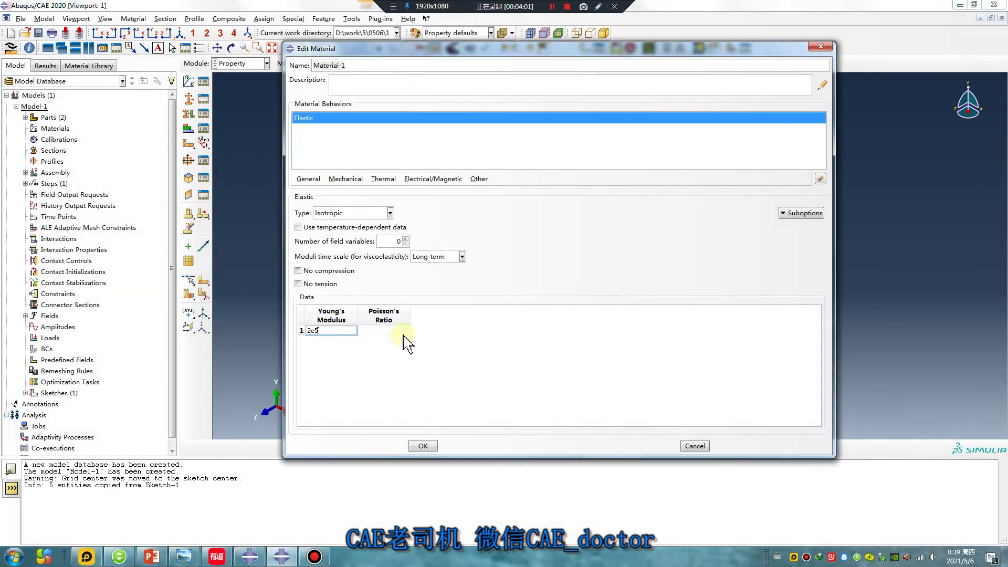
Complete Material-1 with a Poisson's ratio of 0.3 and create the homogeneous solid section Section-1 using that material
click(381, 329)
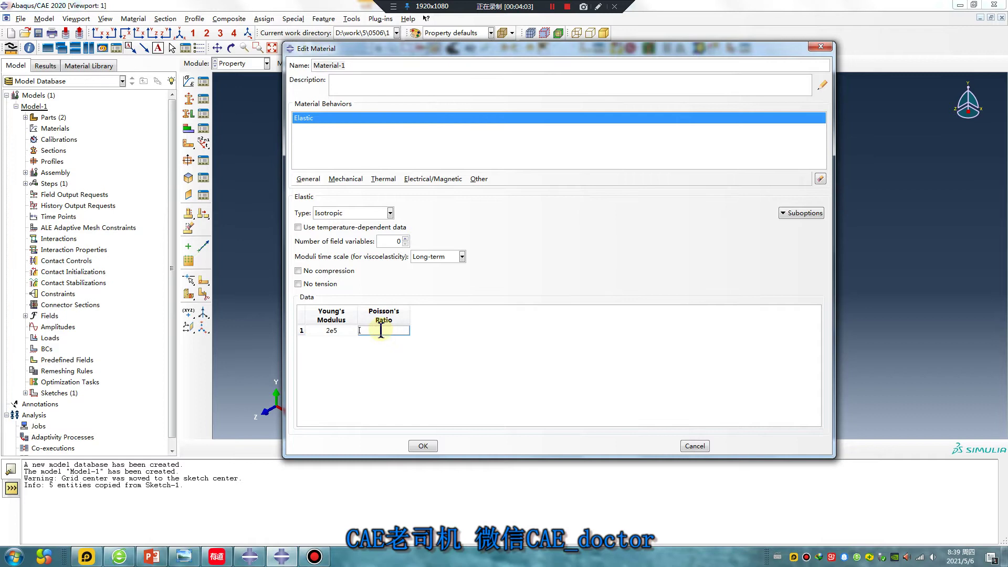
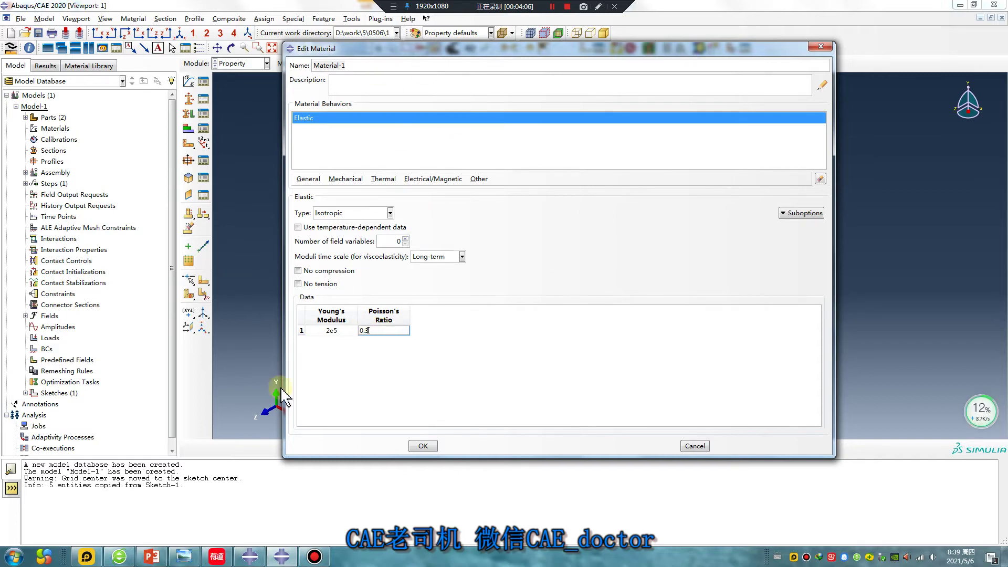
click(422, 446)
click(190, 107)
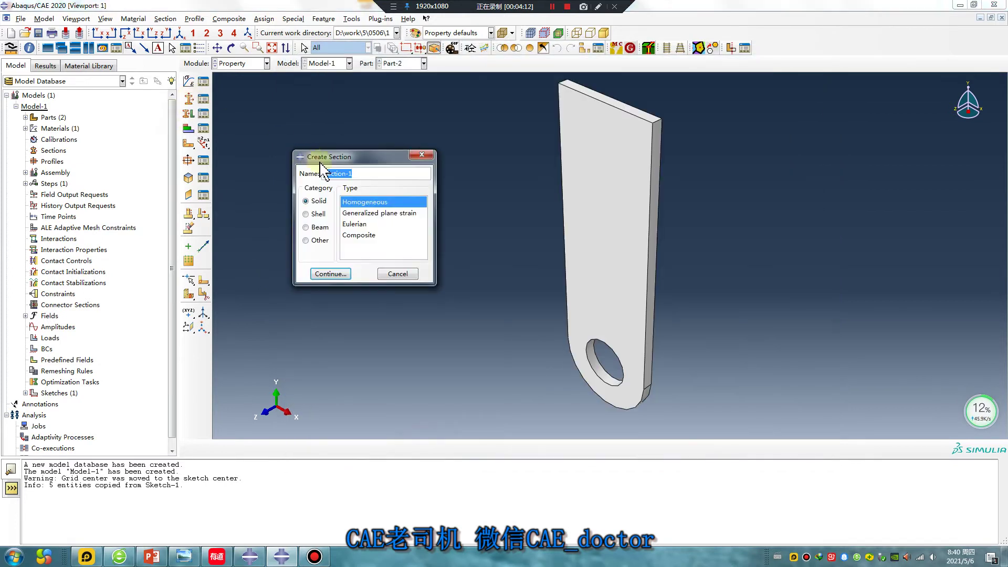
click(331, 274)
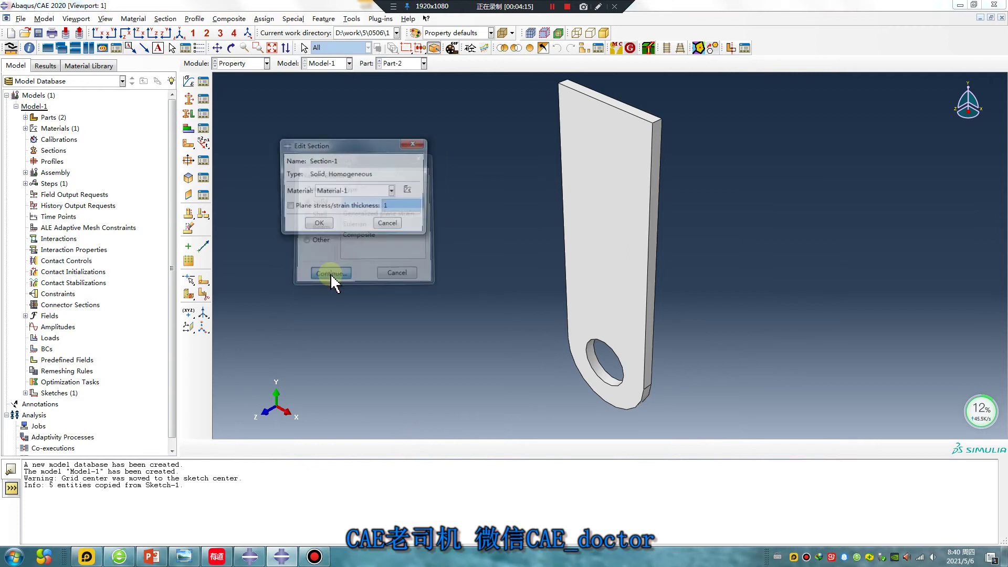
click(323, 235)
Assign Section-1 to the whole of Part-2
click(188, 114)
drag(818, 420, 443, 150)
click(454, 447)
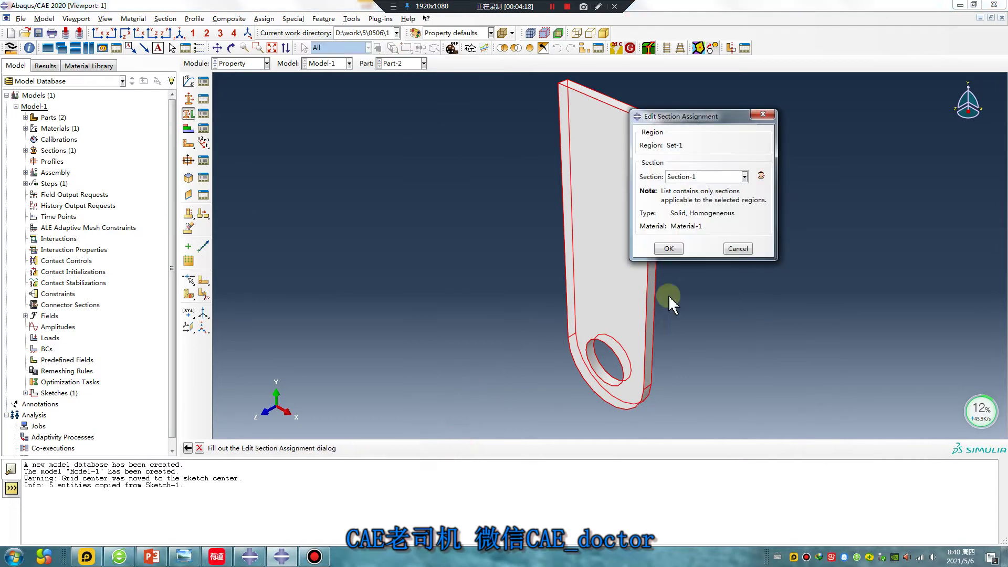
click(664, 249)
Switch to Part-1 and assign Section-1 to the whole part
click(423, 63)
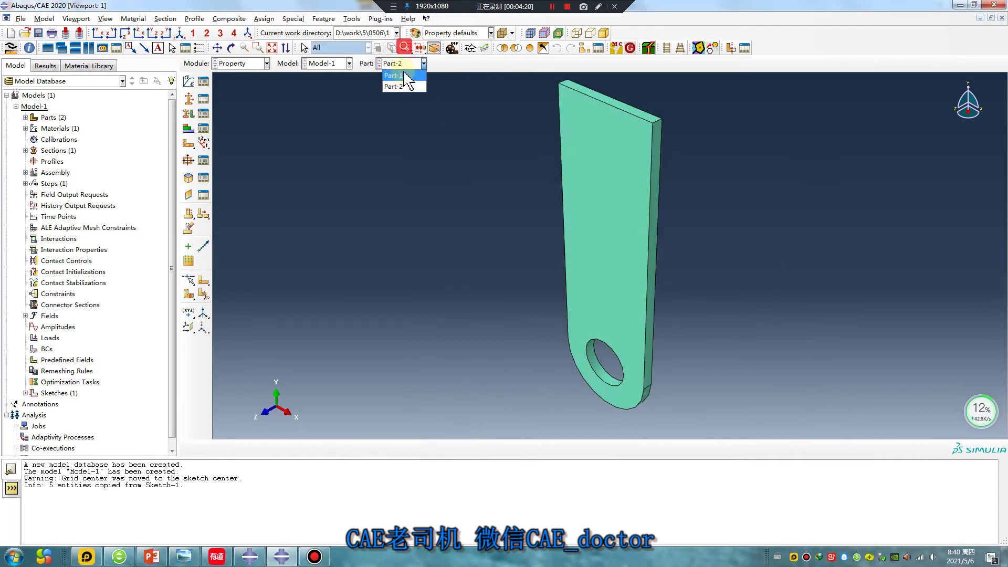
click(400, 73)
click(189, 113)
drag(756, 348, 417, 103)
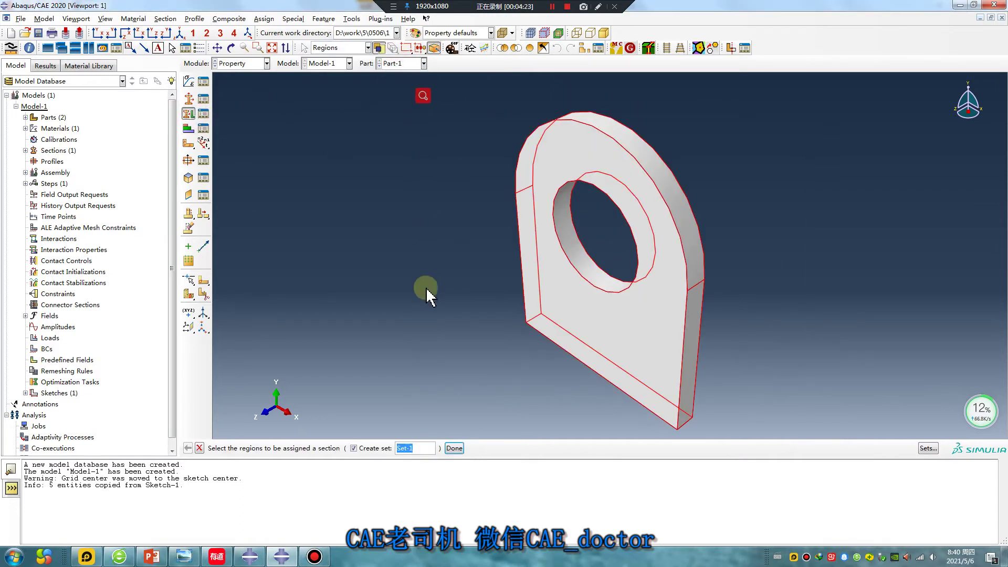
click(455, 448)
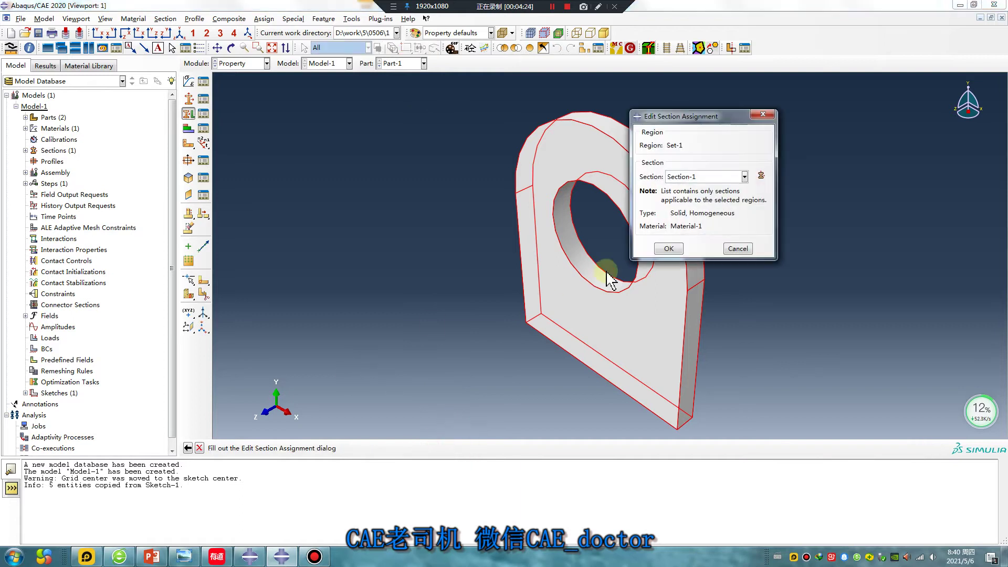
click(667, 248)
In the Assembly module, create dependent instances of Part-1 and Part-2, and finish instance creation
click(245, 63)
click(231, 97)
click(188, 82)
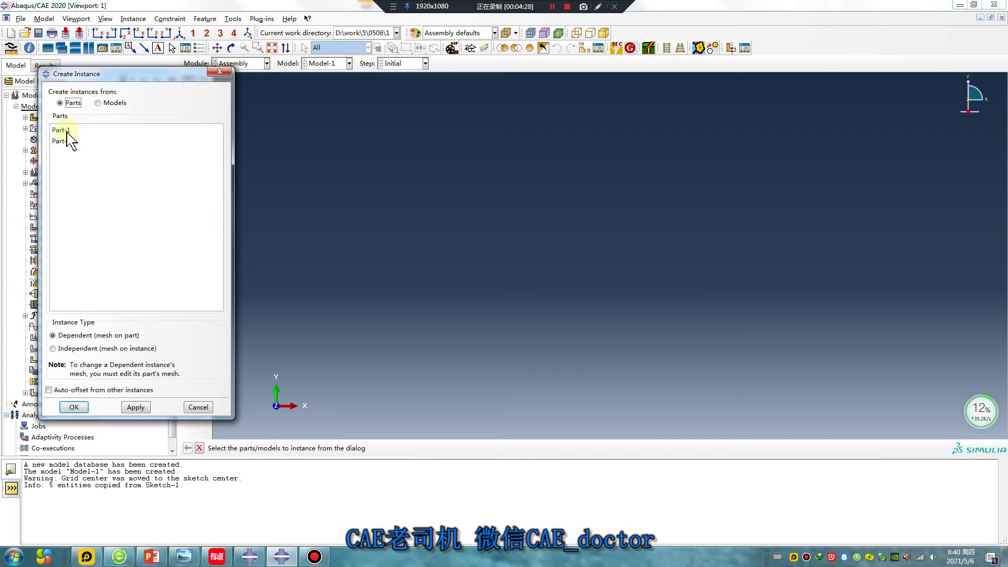
click(62, 131)
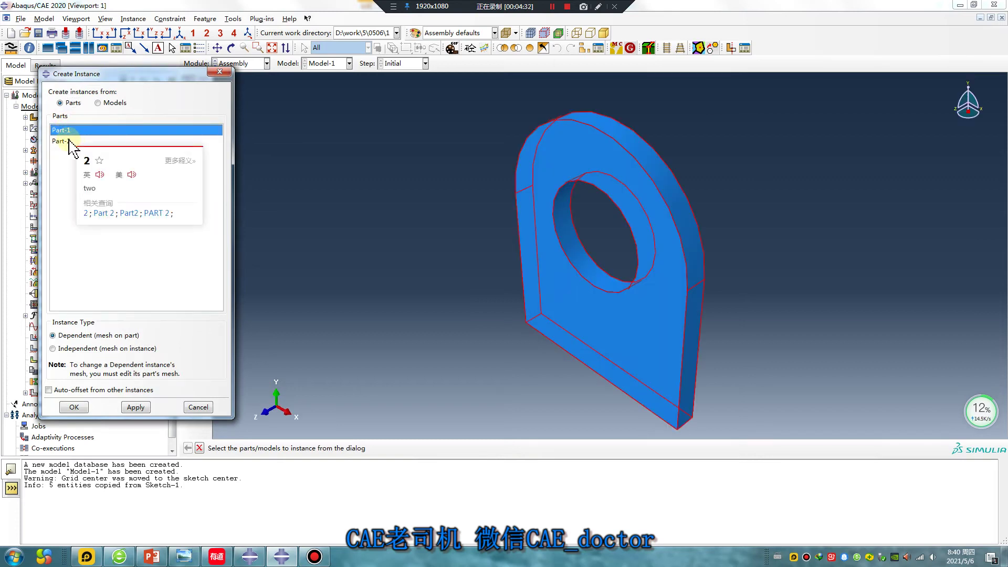
shift+click(64, 140)
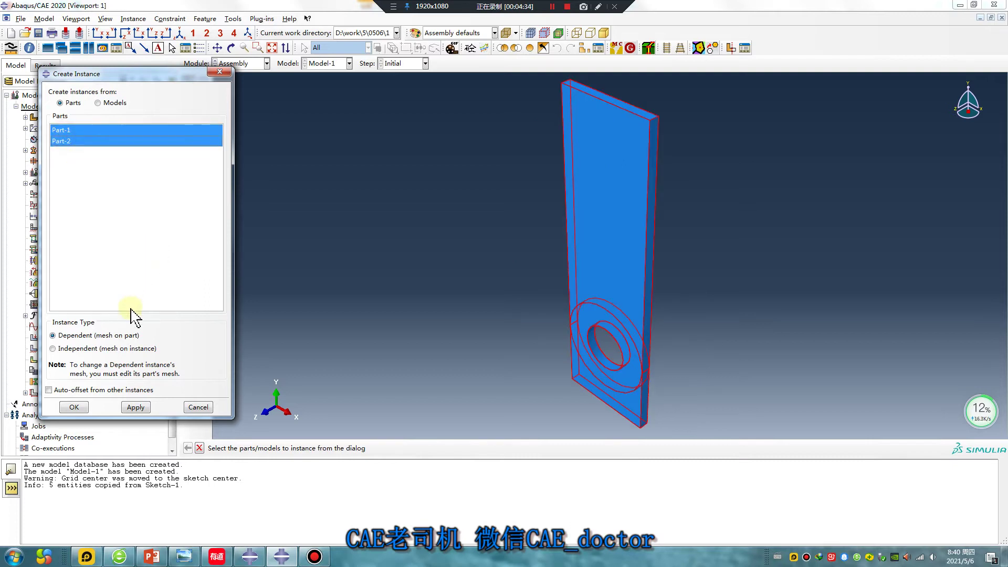
click(134, 408)
ctrl+alt+drag(537, 283, 359, 321)
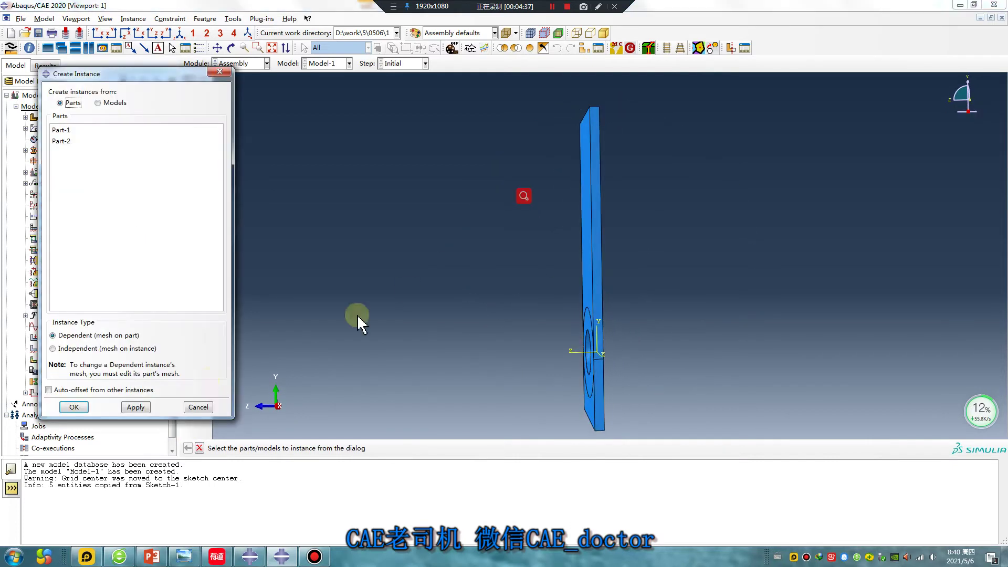
click(74, 407)
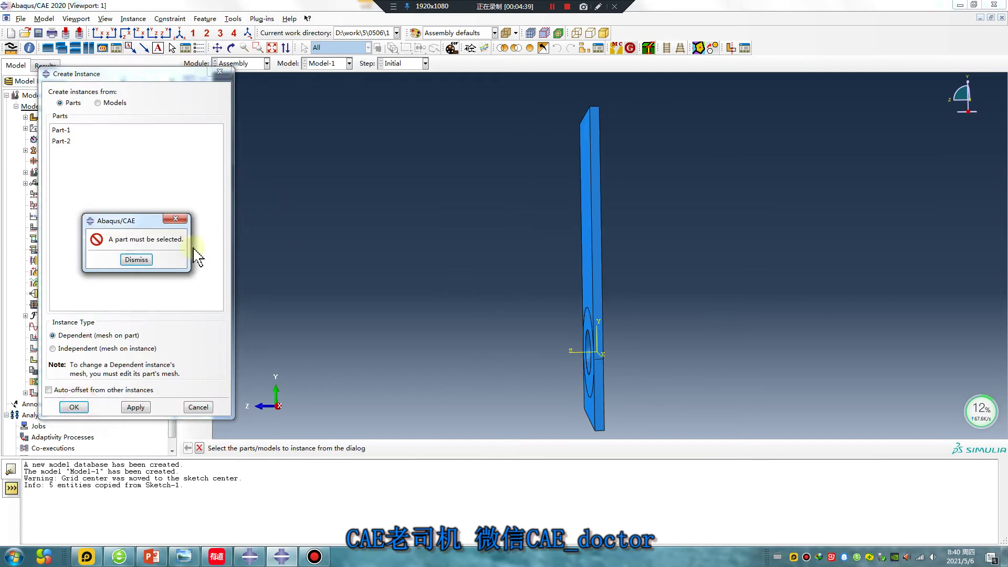
click(183, 220)
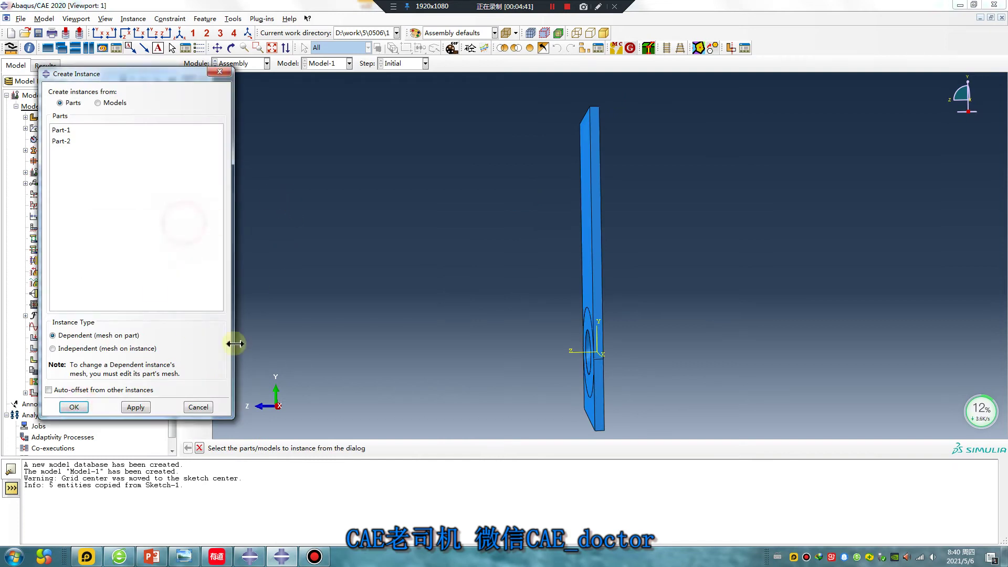
click(219, 71)
Translate the Part-2 instance along the thickness direction, using Part-1's front and back bottom corner points as the translation vector
click(204, 100)
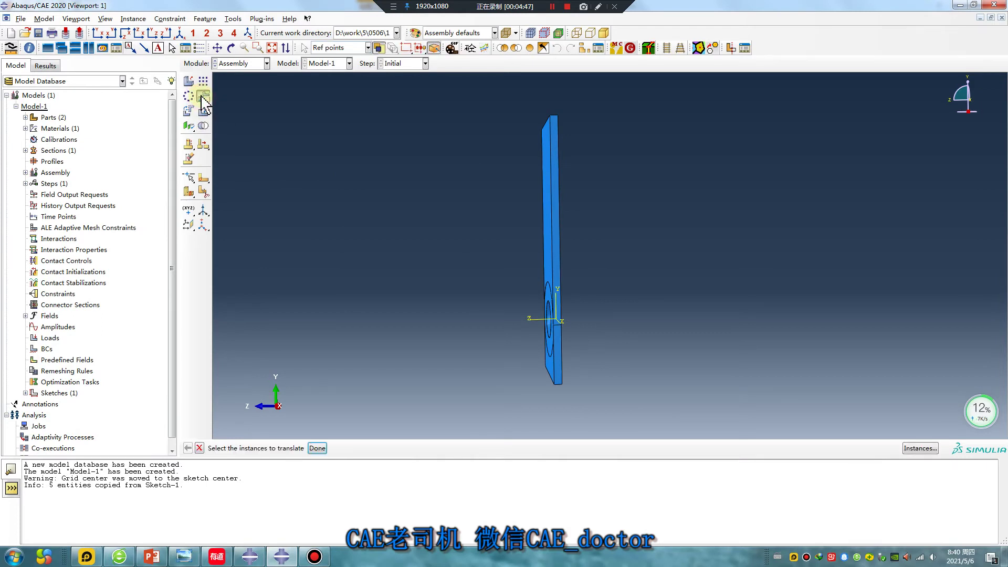
click(560, 234)
click(317, 447)
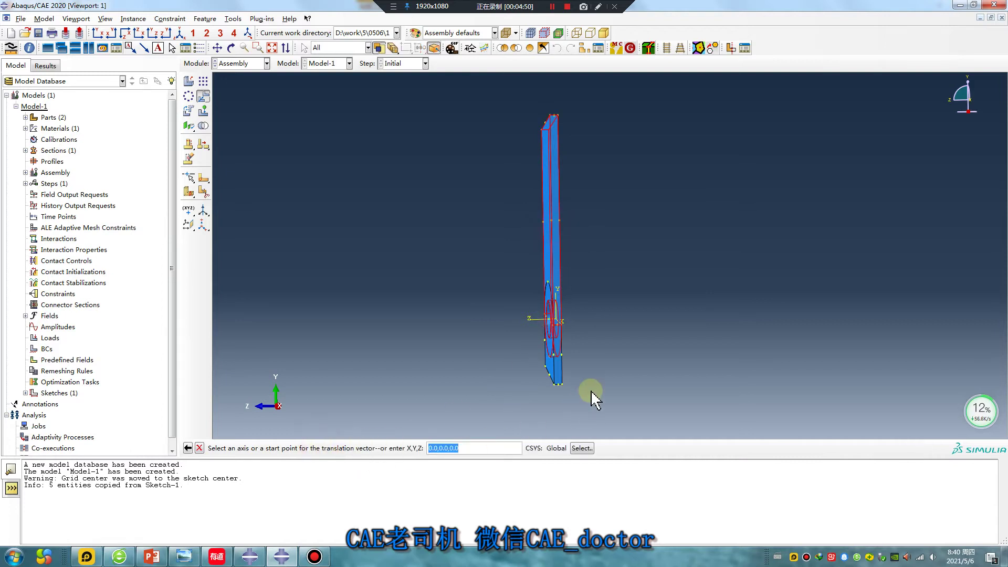
scroll(577, 392, down, 2)
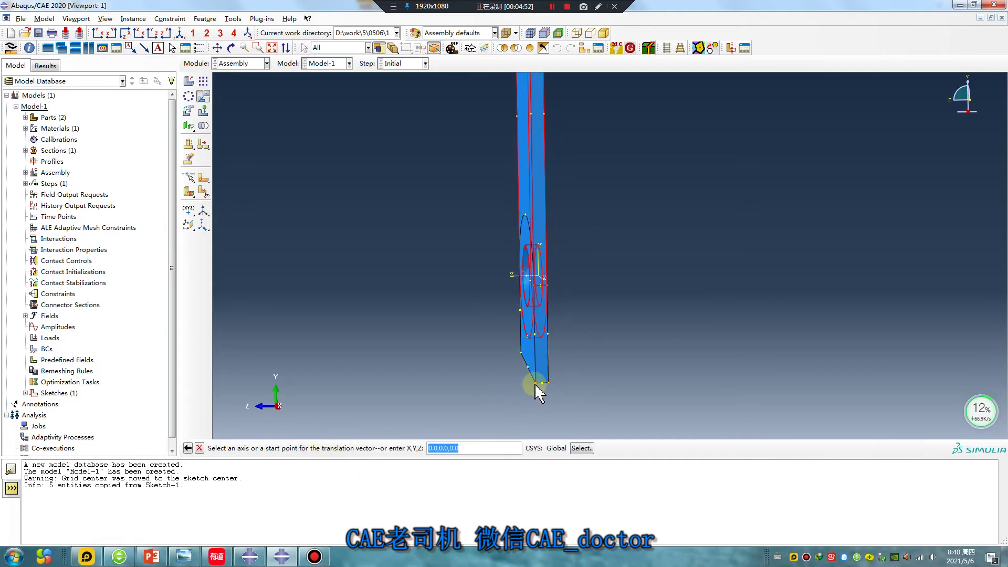
click(535, 384)
click(547, 383)
ctrl+alt+drag(540, 288, 670, 263)
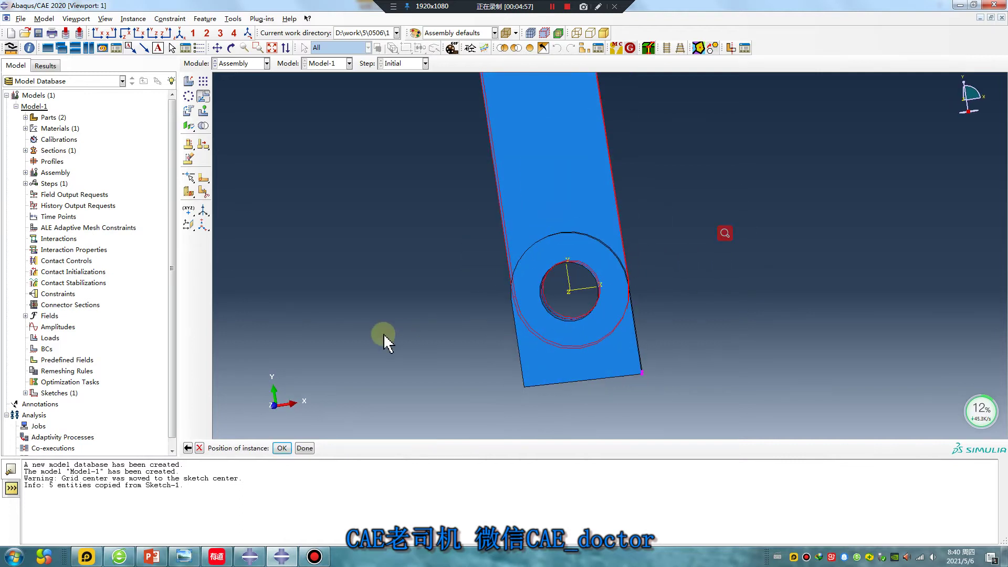
click(283, 447)
ctrl+alt+drag(357, 383, 512, 207)
ctrl+alt+drag(596, 231, 563, 291)
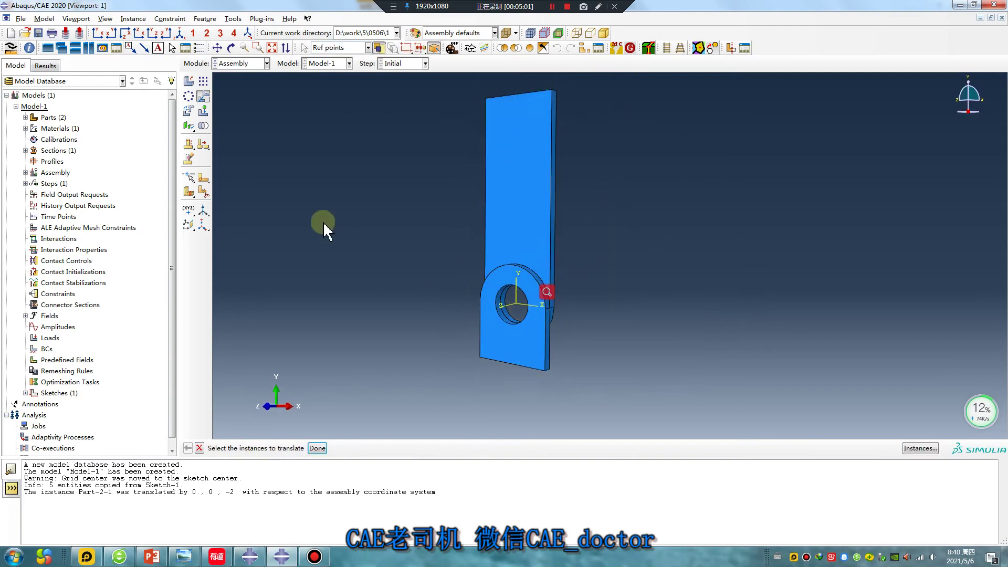
Rotate the Part-2 instance about the axis through the centres of the Part-1 hole, with a trial angle of 30 degrees
click(188, 111)
click(499, 218)
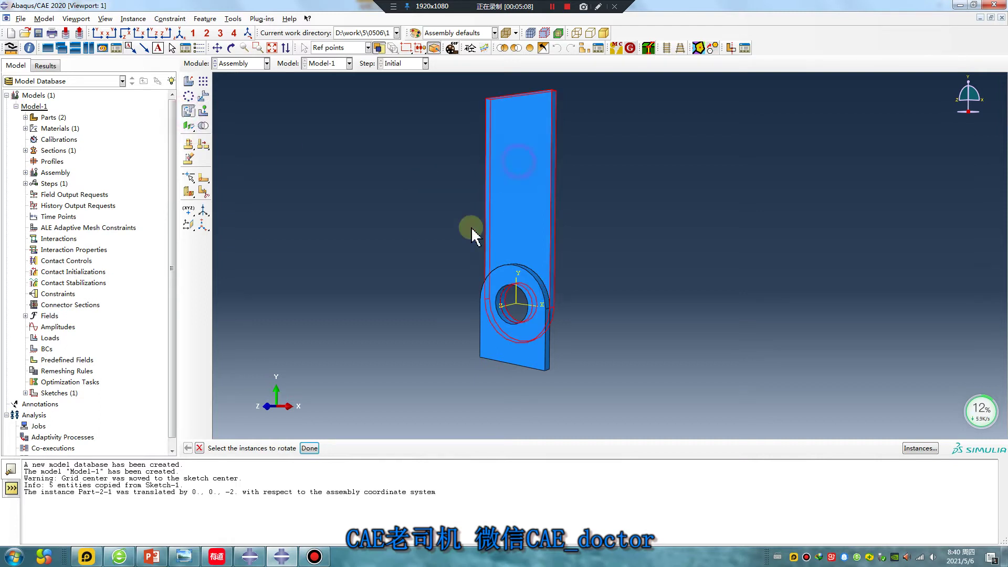
click(310, 449)
scroll(515, 310, up, 4)
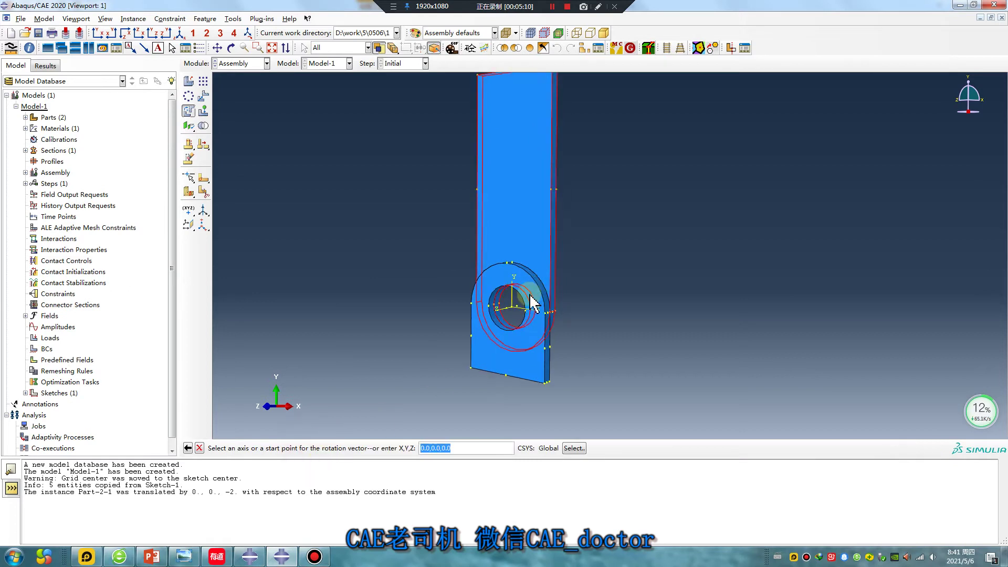
click(510, 310)
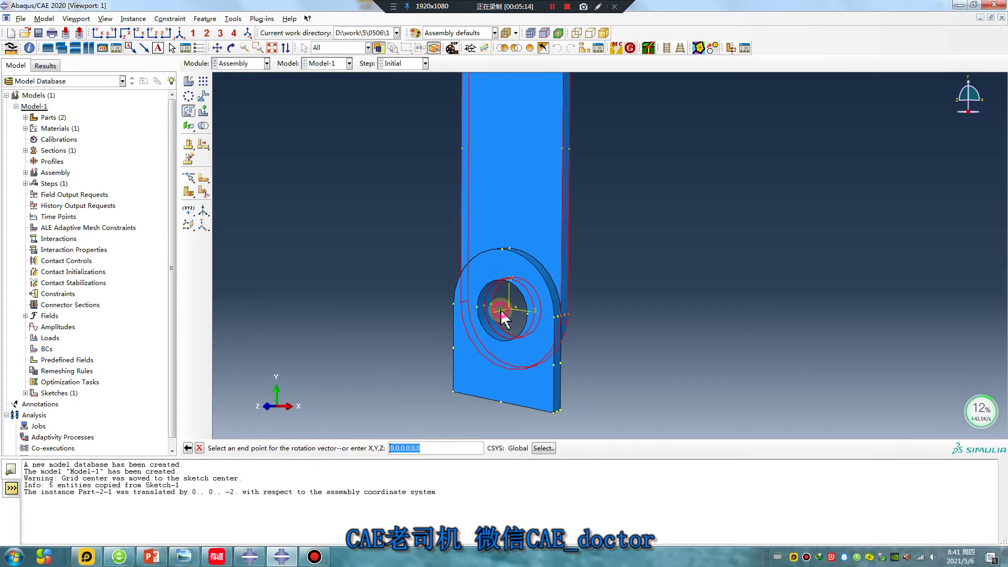
click(502, 312)
double_click(291, 450)
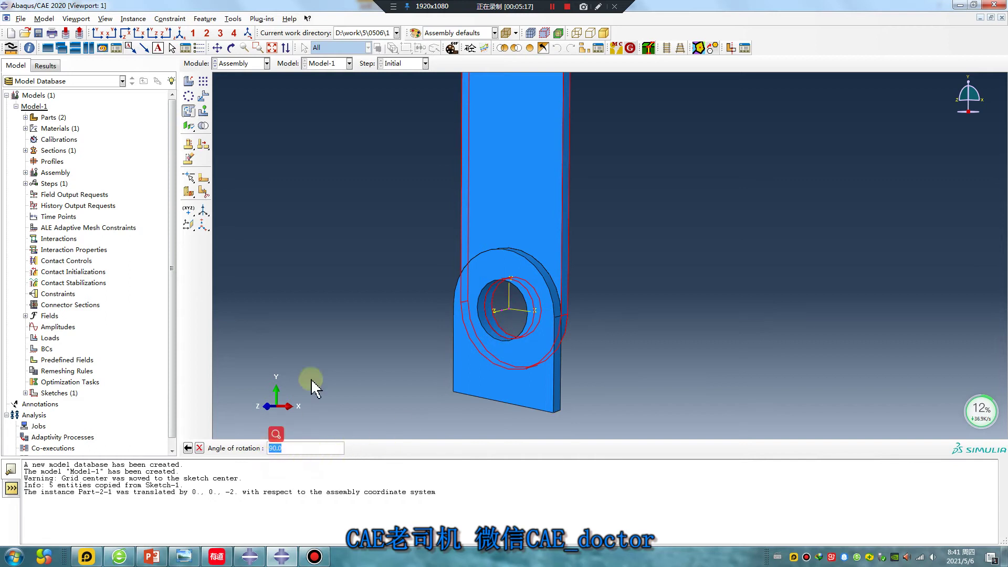
text(3)
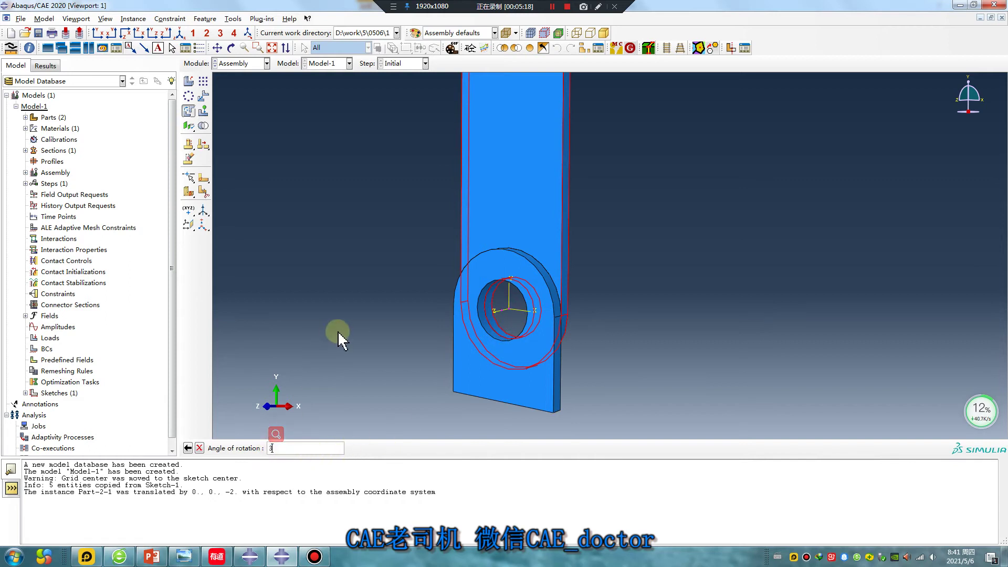
text(0)
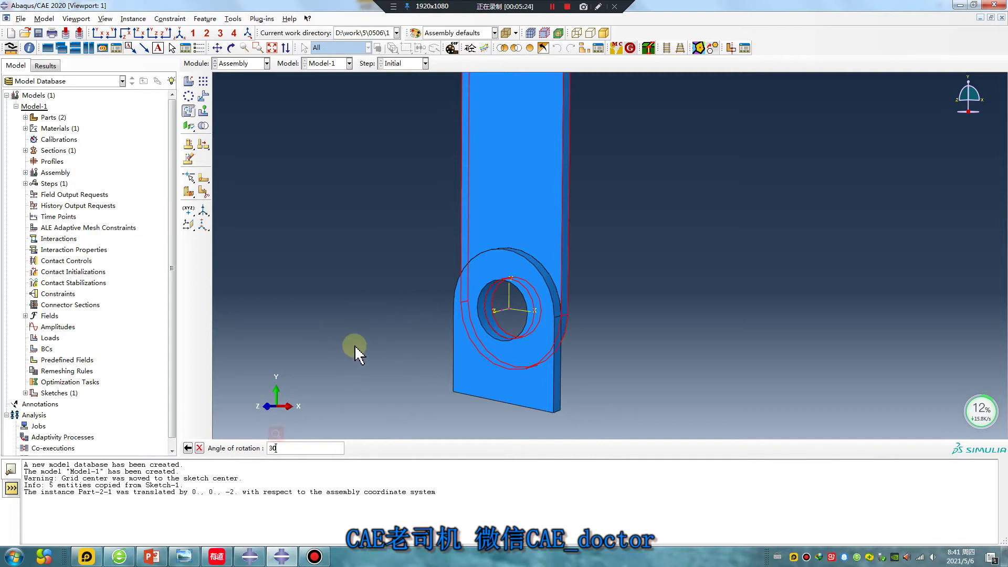
key(Return)
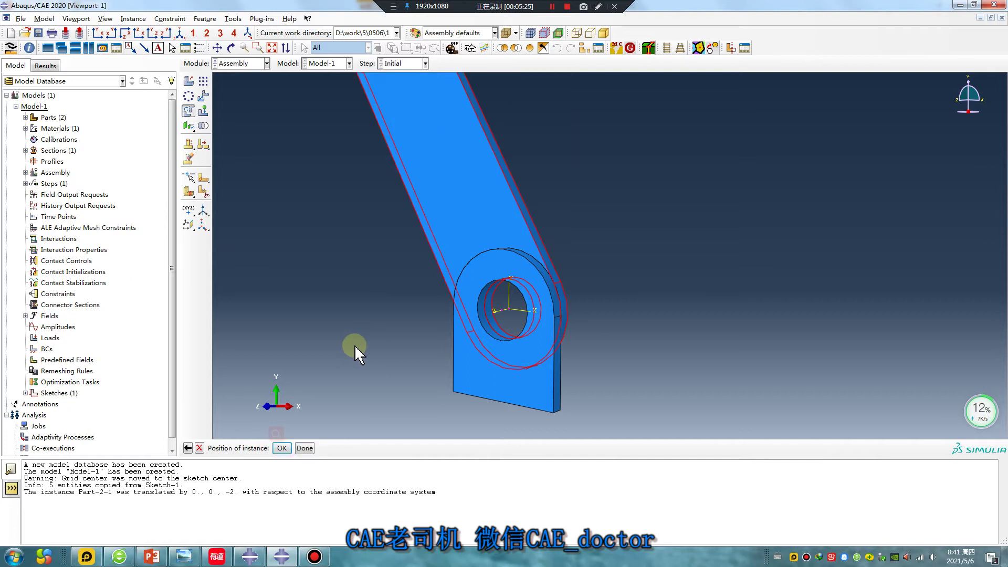
Set the rotation angle of the Part-2 instance to -30 degrees and accept its position
click(188, 447)
click(270, 448)
text(-)
key(Return)
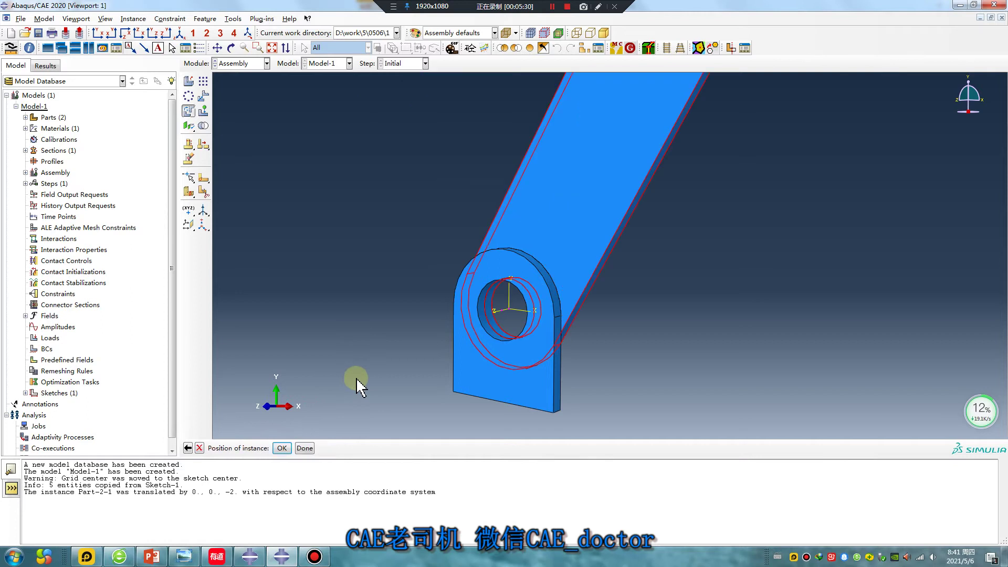
click(282, 447)
ctrl+alt+drag(487, 336, 612, 198)
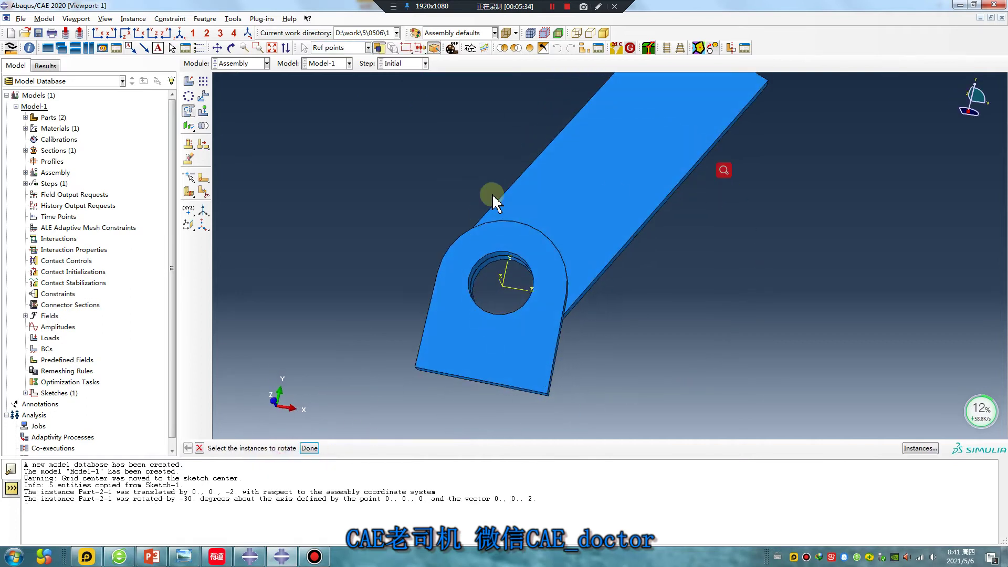
click(310, 448)
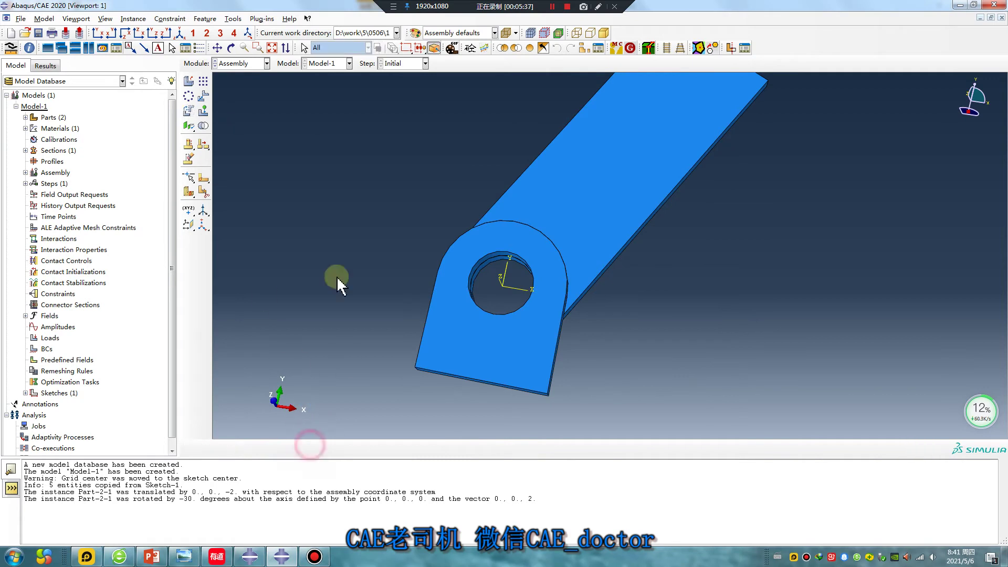
In the Step module, create a Static, General step after Initial and turn Nlgeom on
click(236, 63)
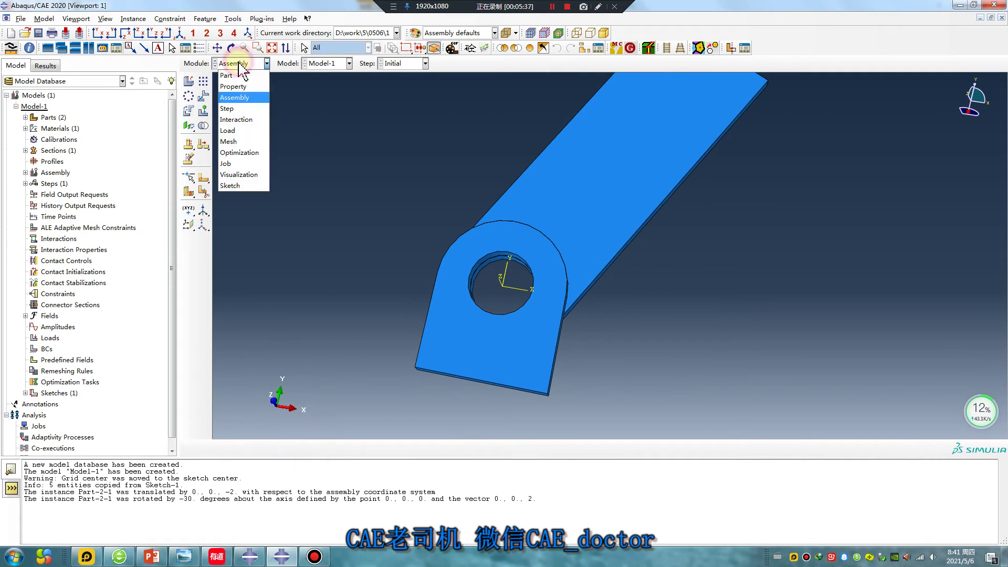
click(227, 108)
click(188, 81)
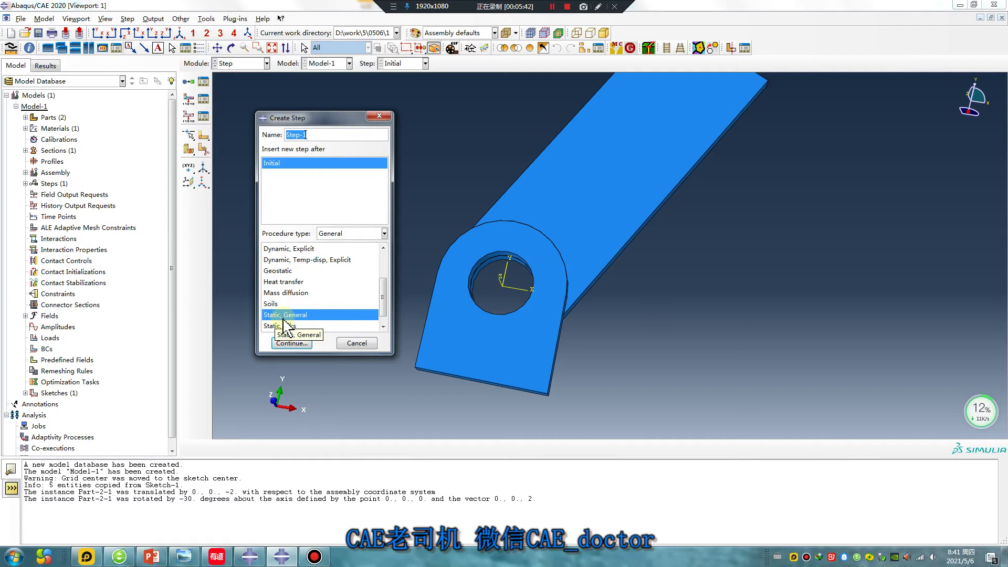
click(292, 343)
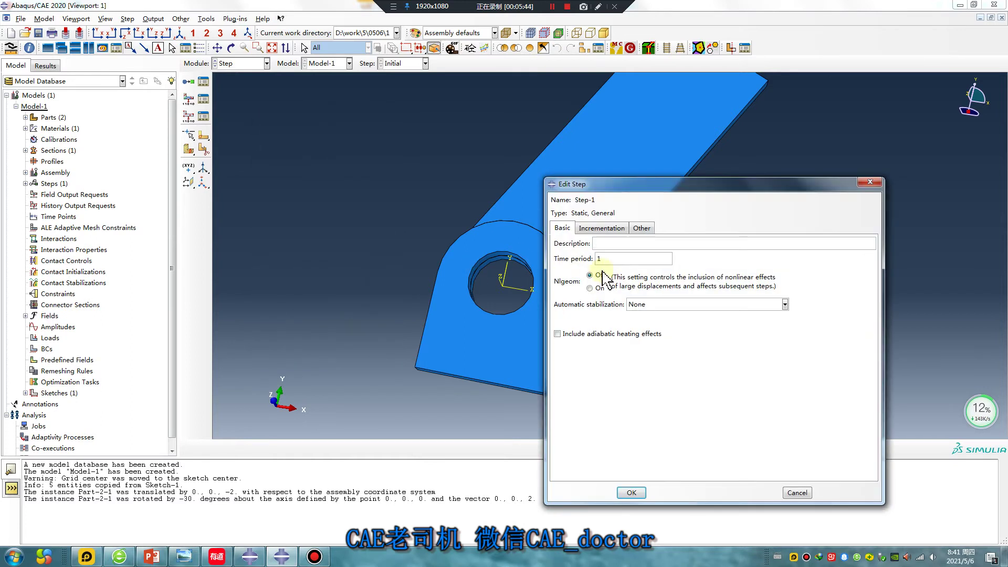
click(597, 289)
Set the step's maximum increments to 10000 and its initial, minimum and maximum increment sizes to 0.001, 1E-07 and 0.1, and save the step
click(609, 229)
double_click(611, 284)
text(0.001)
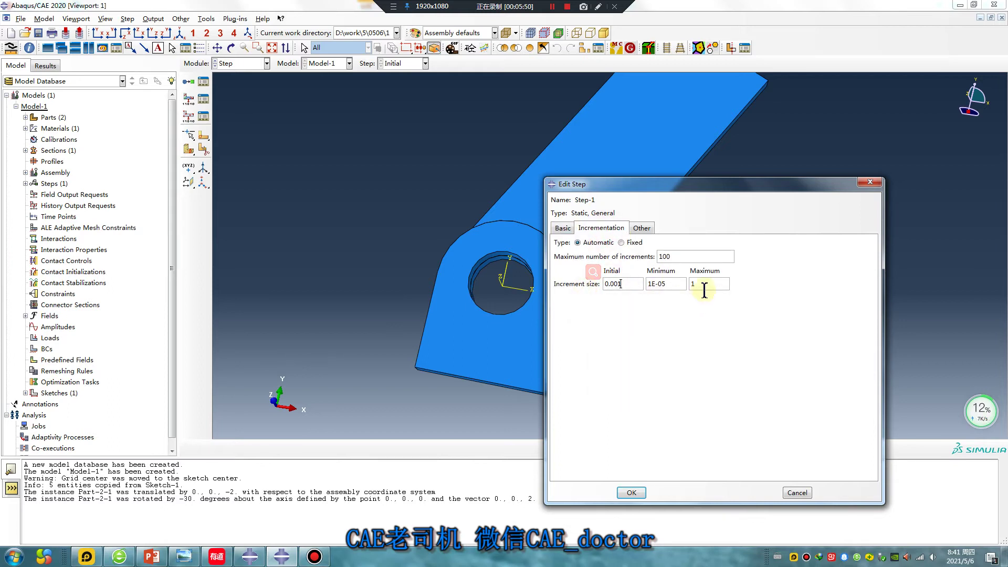
double_click(693, 284)
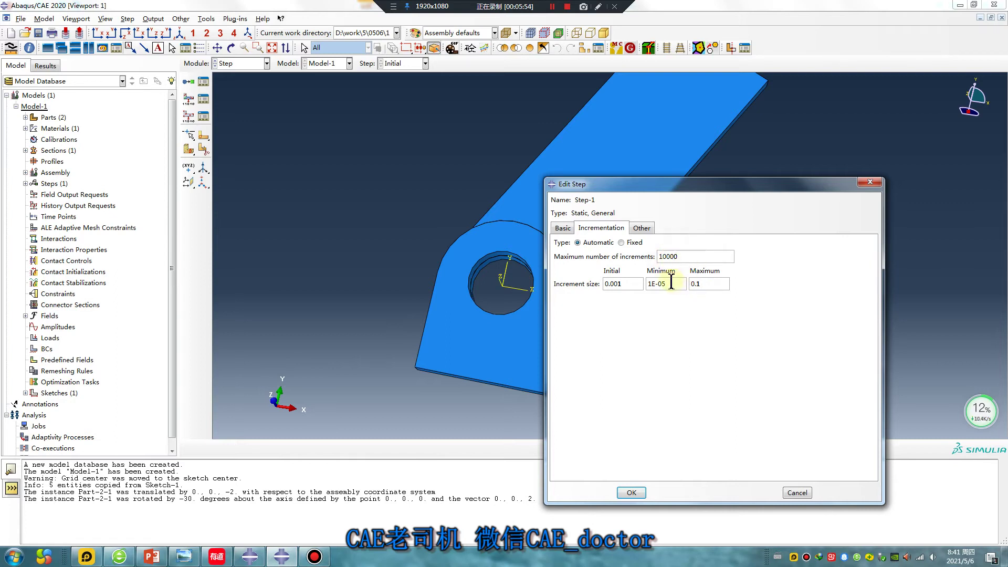
text(7)
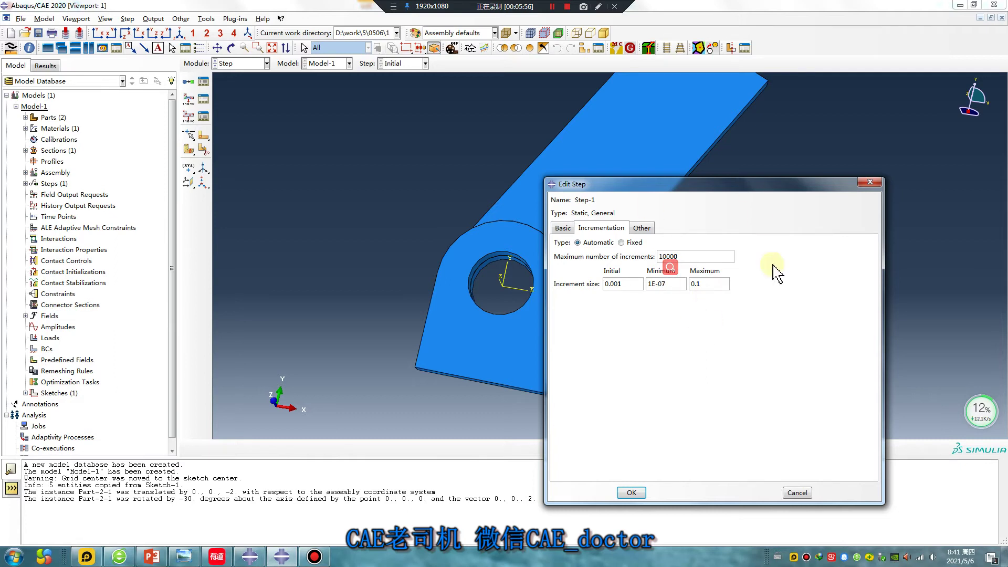
click(633, 493)
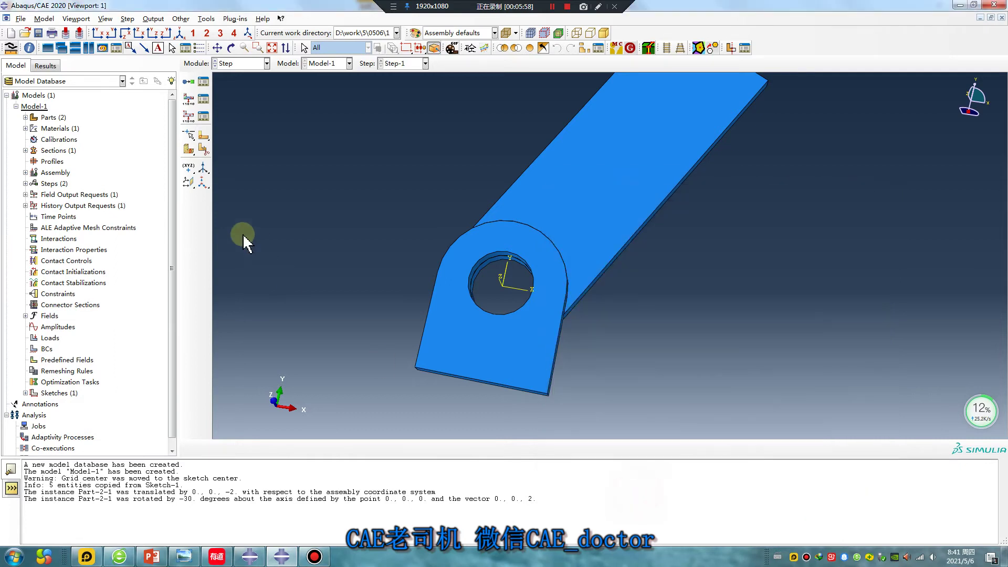
In the Interaction module, find contact pairs in the whole model with a 2.3 separation tolerance and inspect the candidate pair's surfaces
click(227, 64)
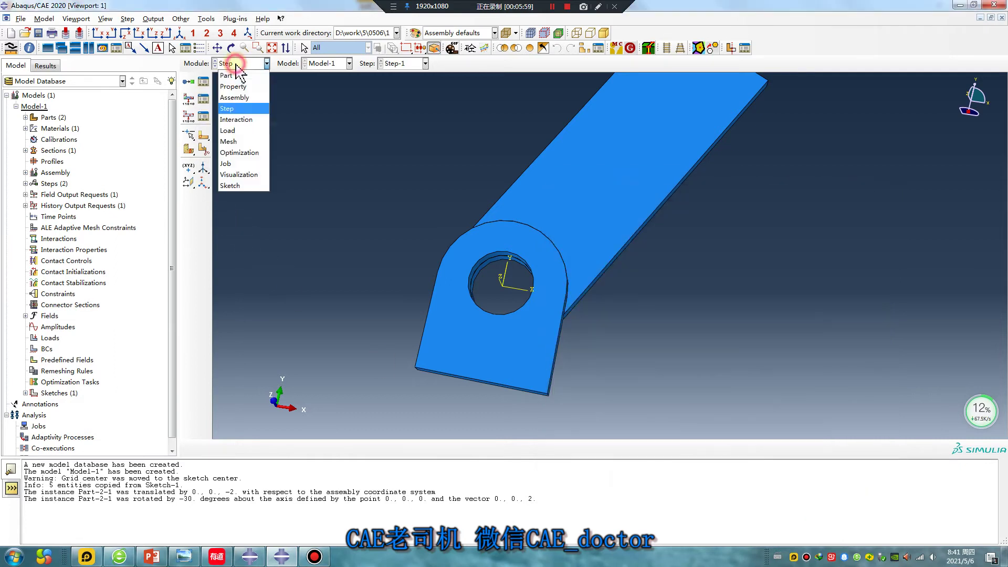
click(244, 120)
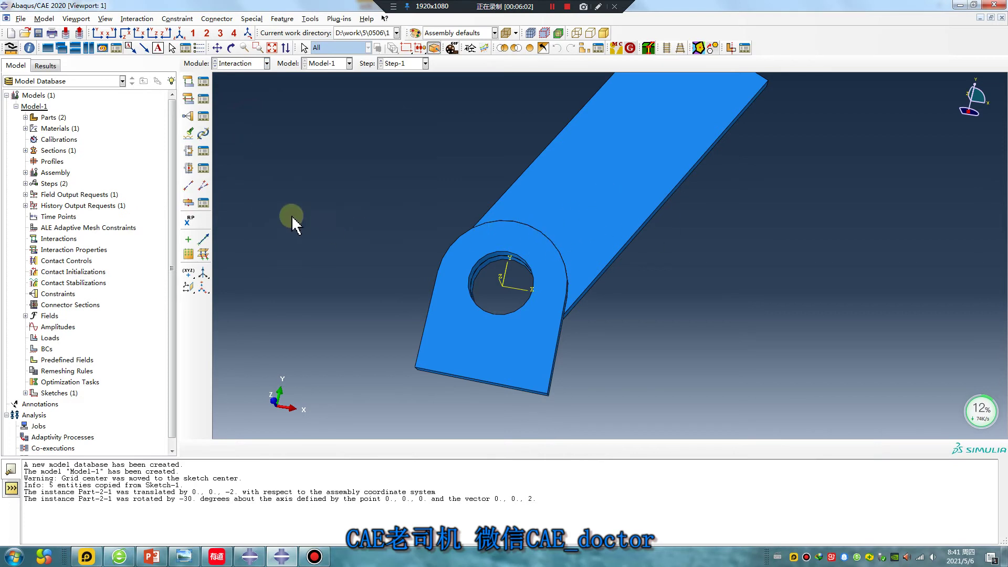
click(190, 133)
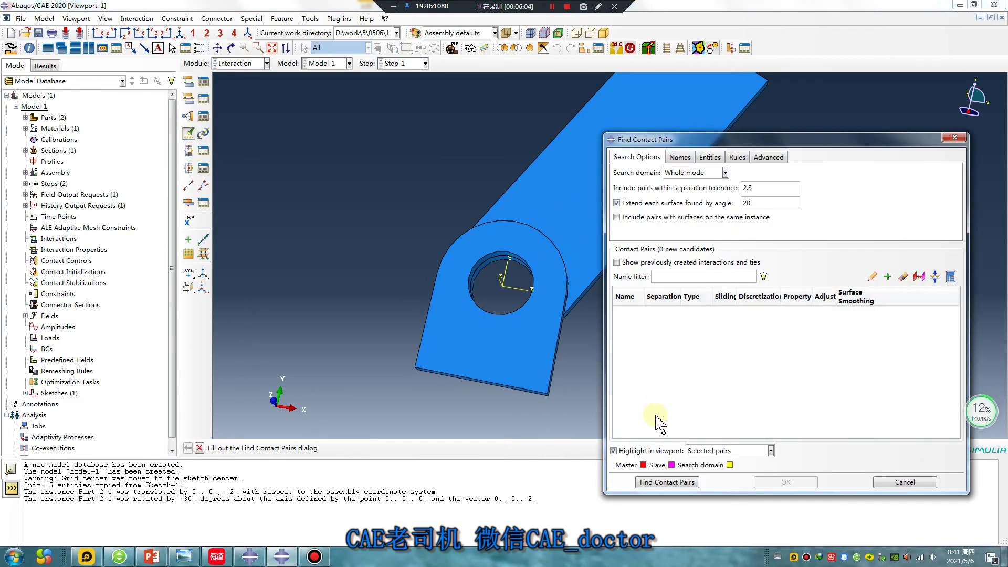
click(668, 486)
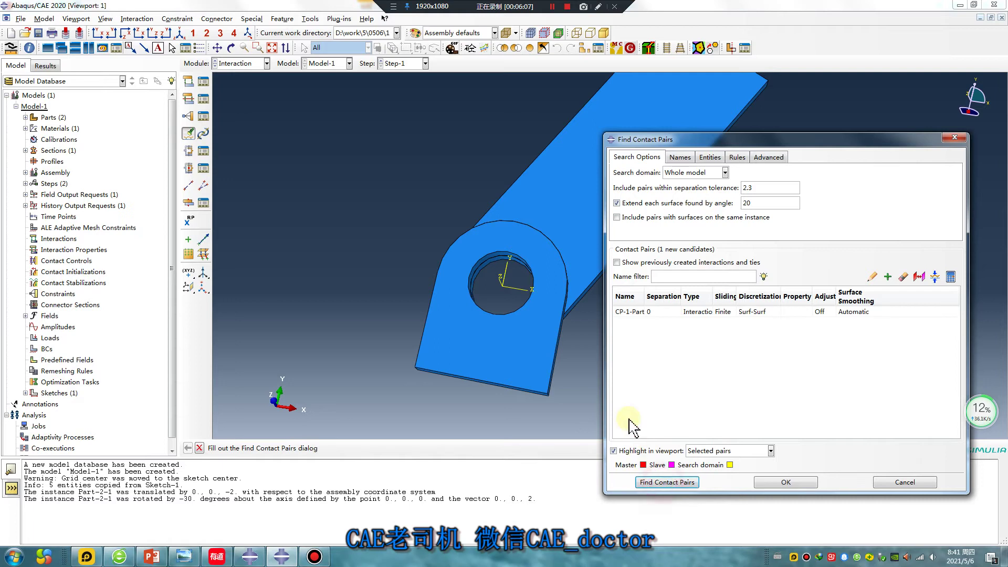
click(707, 316)
ctrl+alt+drag(584, 278, 551, 257)
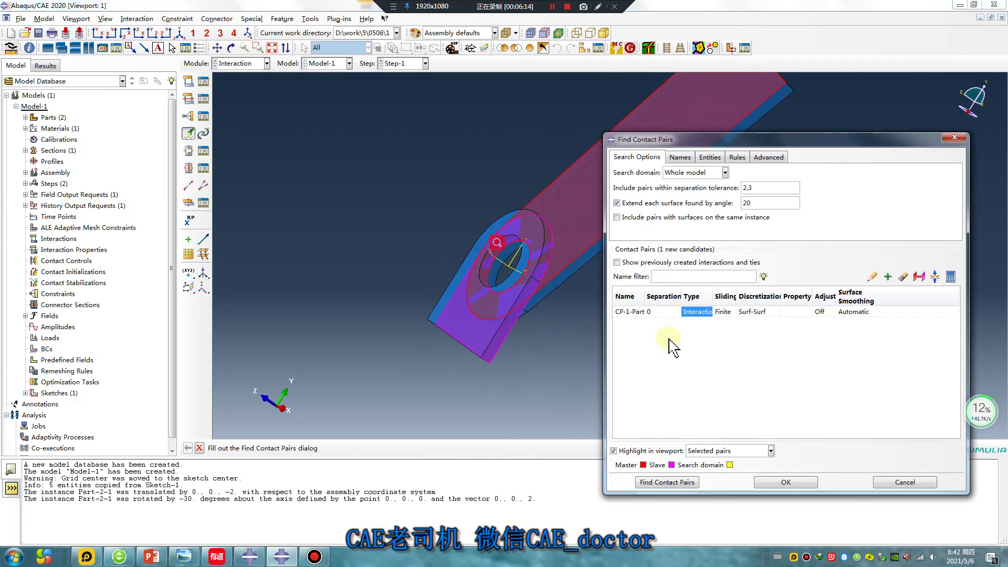
Create a Contact interaction property for the candidate contact pair and give it frictionless tangential behavior
click(796, 311)
click(796, 311)
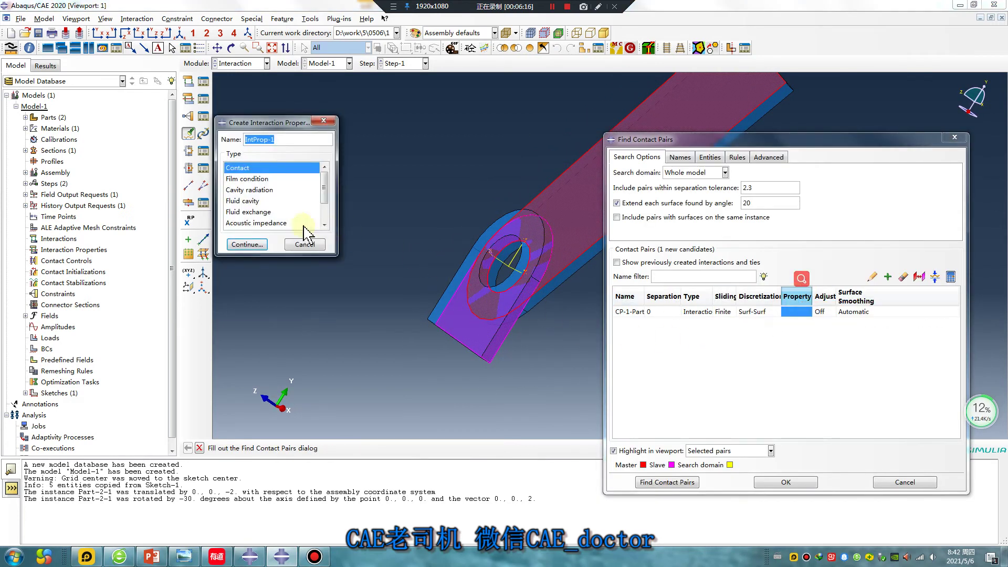
click(249, 244)
click(222, 168)
click(239, 179)
click(314, 209)
click(298, 213)
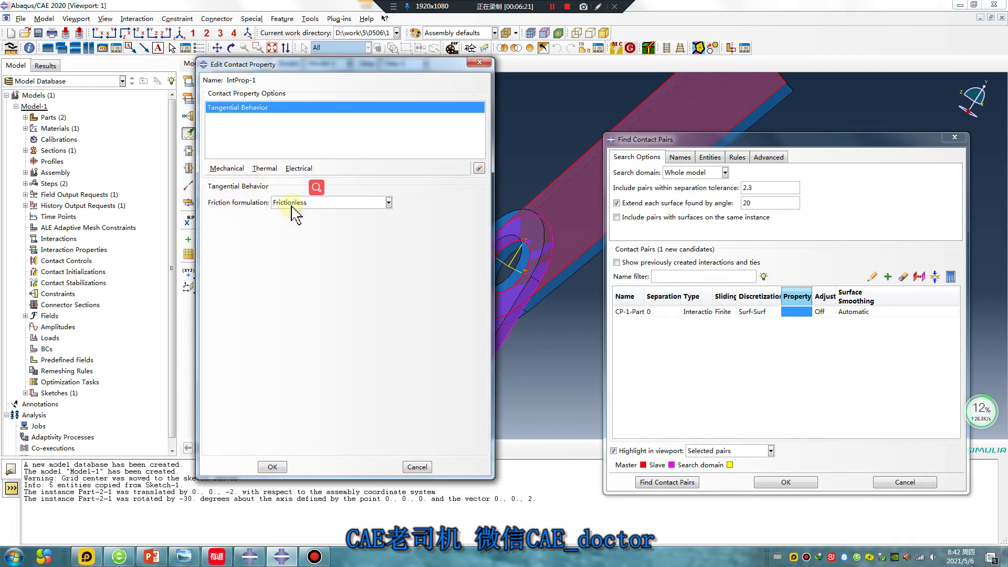
Add normal behavior with the default settings to the contact property and save it
click(227, 168)
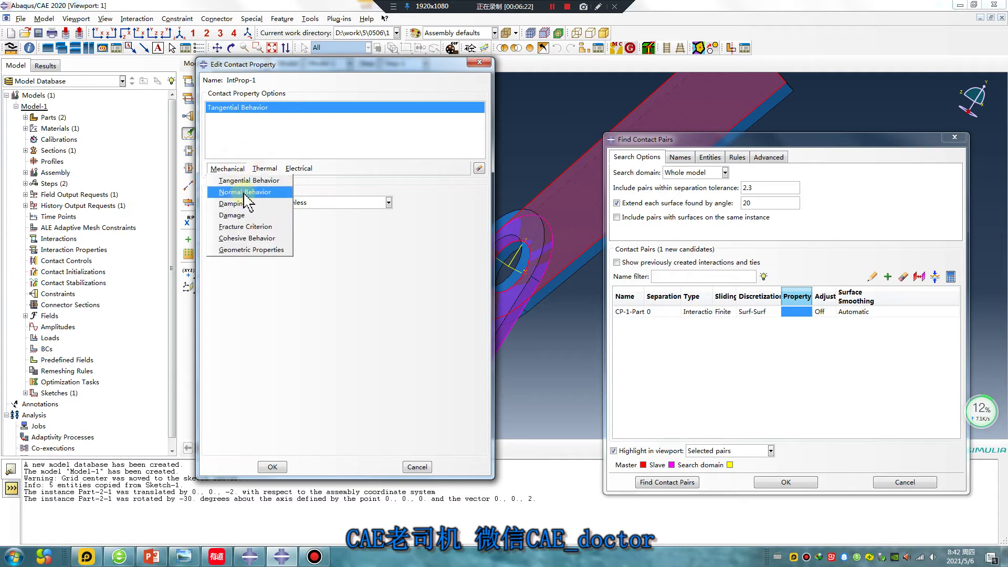
mouse_move(231, 196)
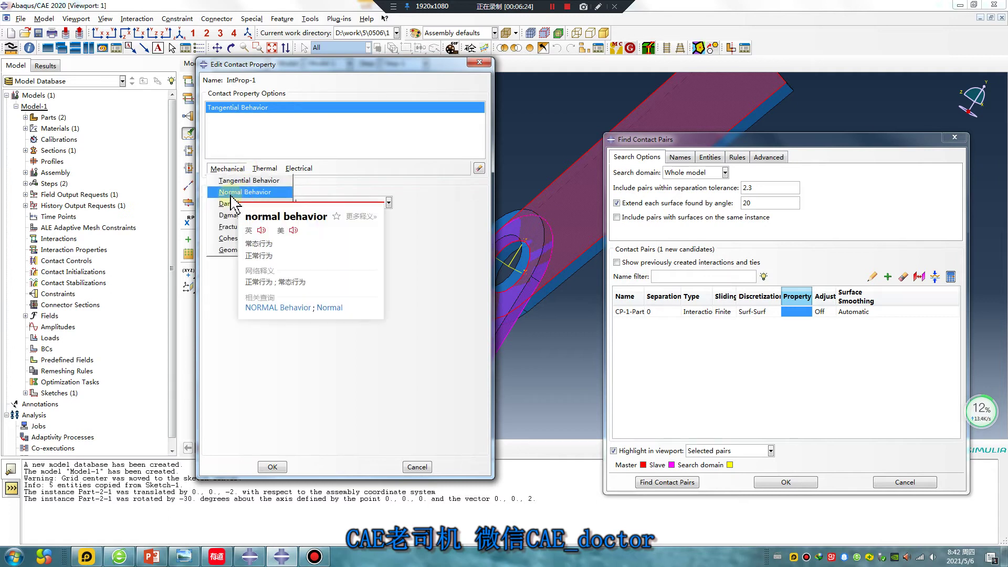
click(232, 193)
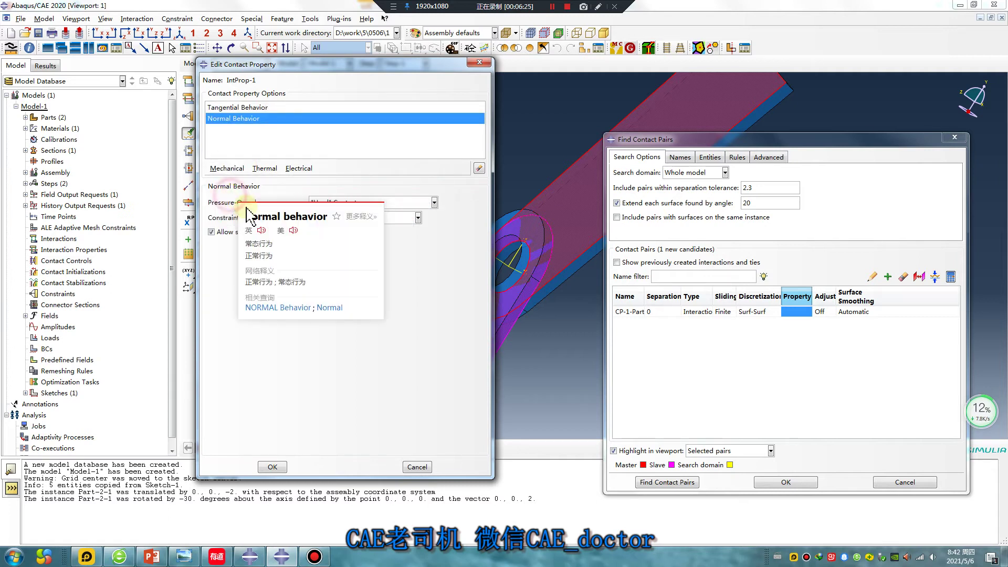
click(272, 467)
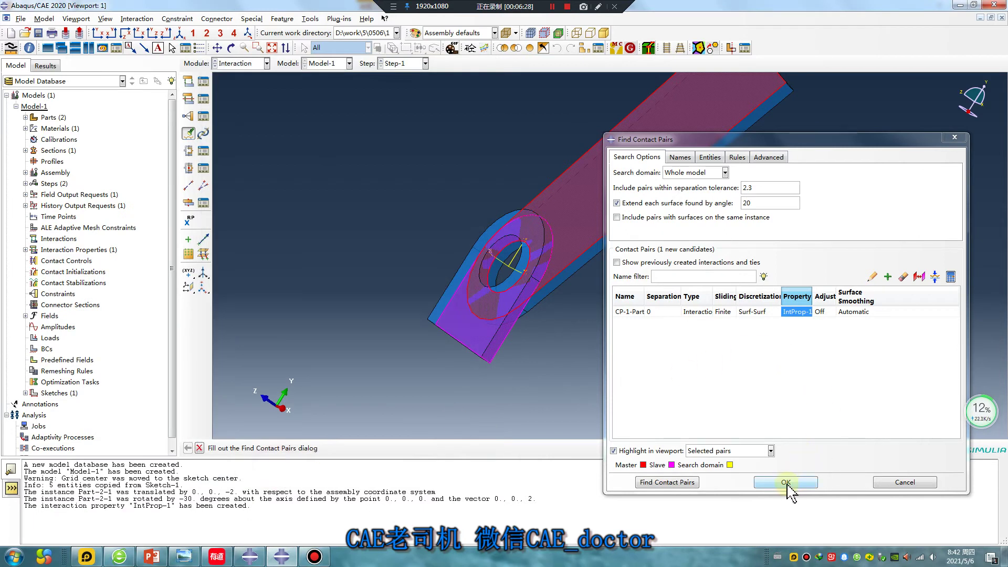
Create the contact interaction from the candidate pair and view the lug joint around the hole
click(786, 482)
ctrl+alt+drag(654, 247, 528, 243)
ctrl+alt+drag(635, 278, 657, 278)
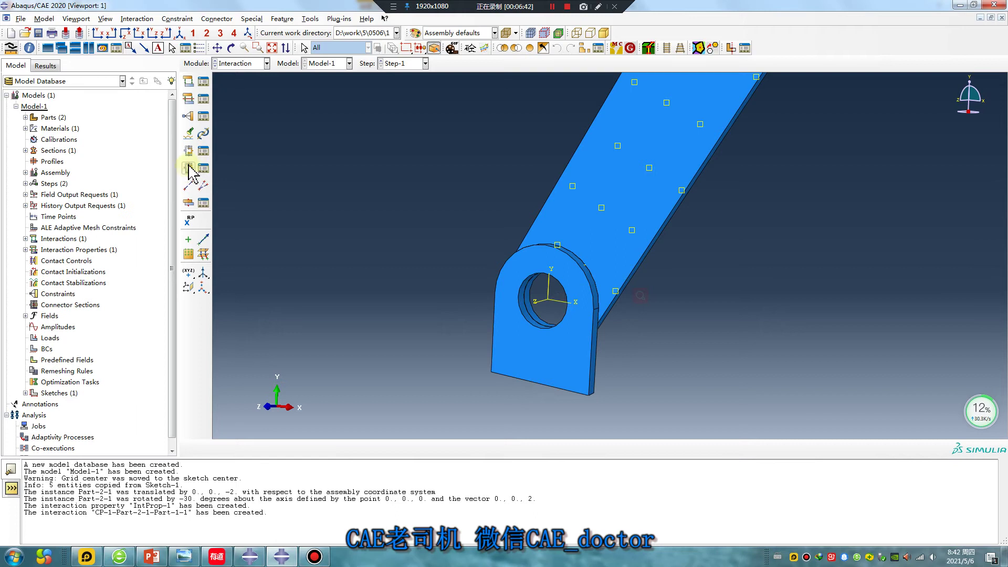
scroll(557, 278, up, 1)
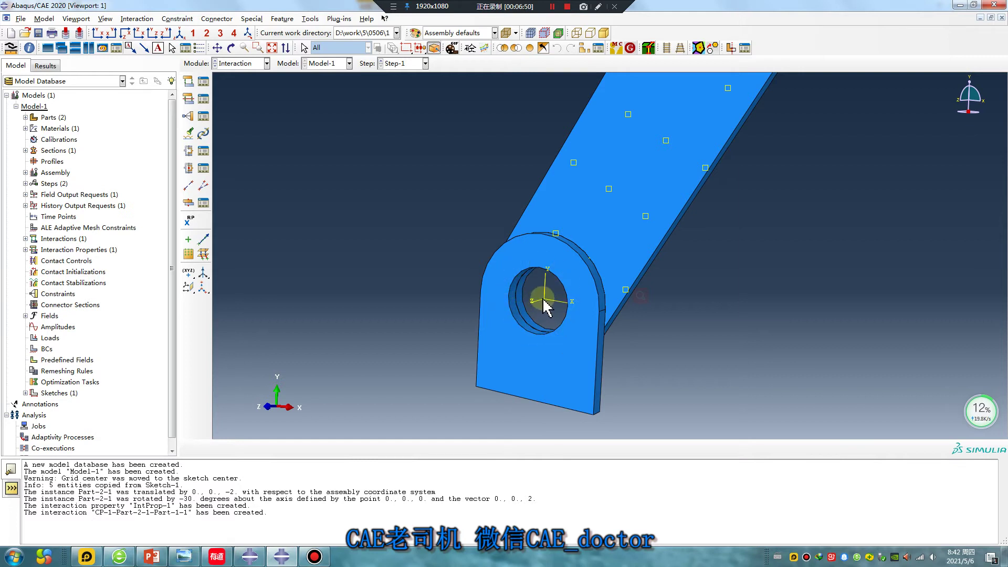
Create a datum point midway between the two hole-centre points of the front lug
ctrl+alt+drag(595, 310, 524, 274)
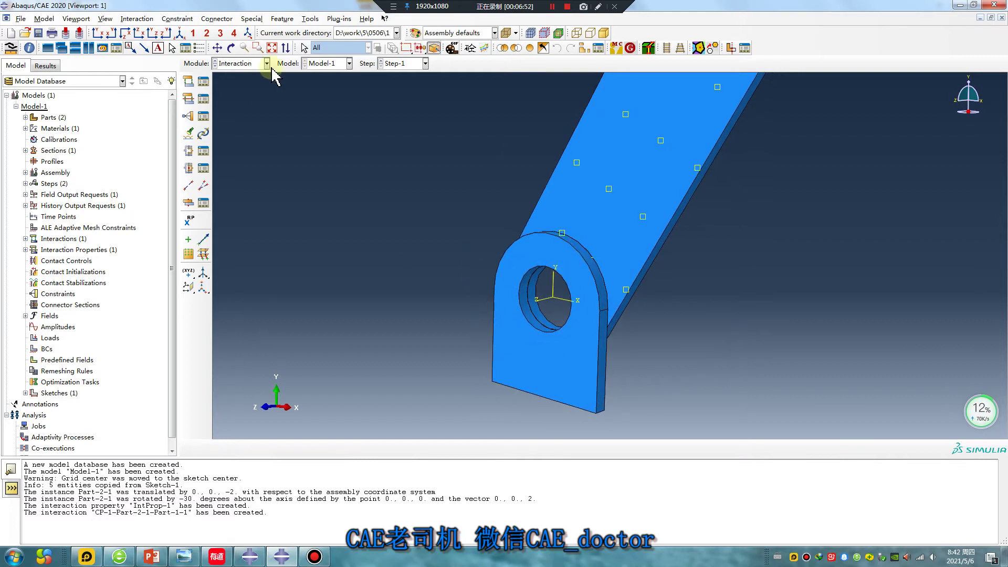
click(309, 19)
click(336, 99)
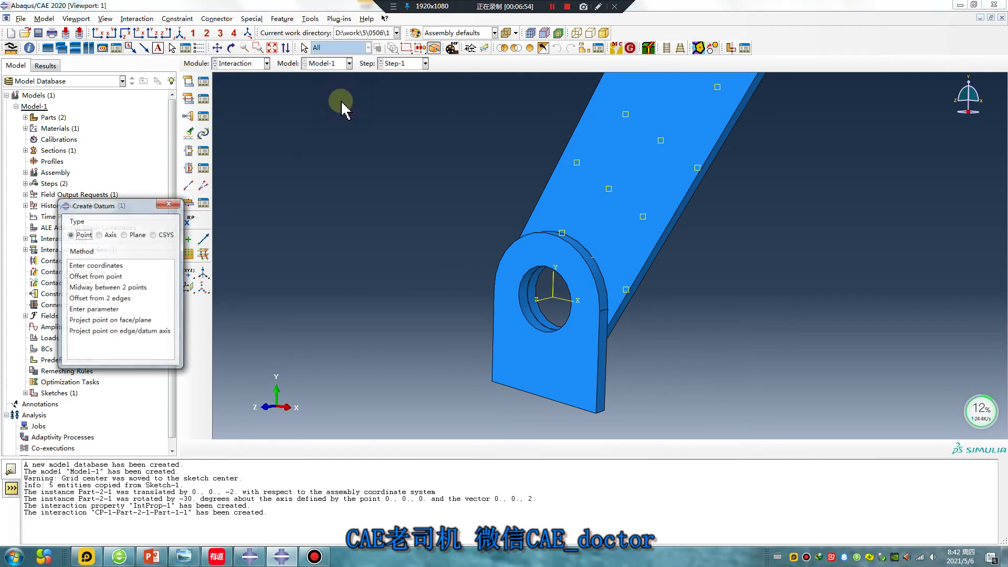
click(99, 287)
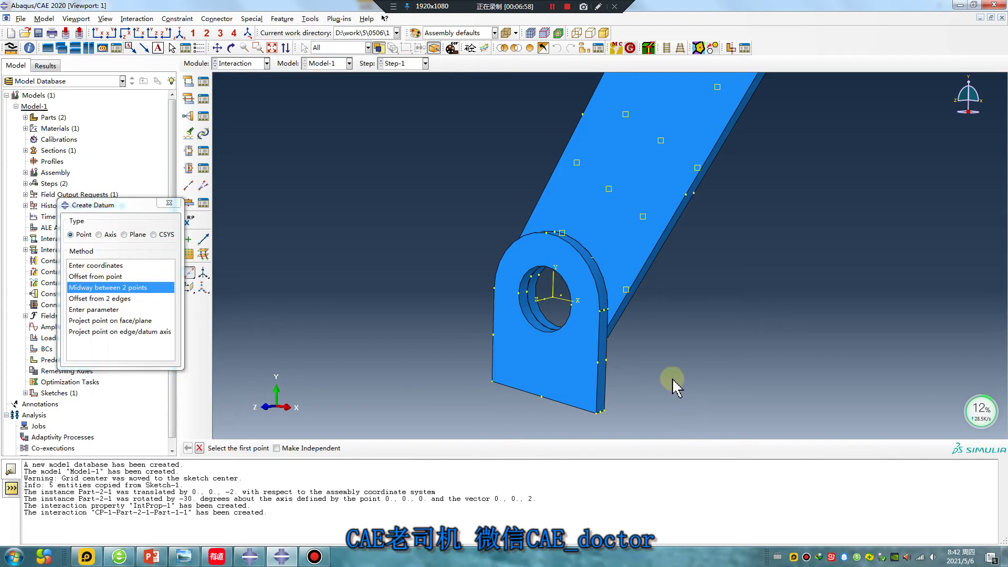
scroll(546, 317, up, 4)
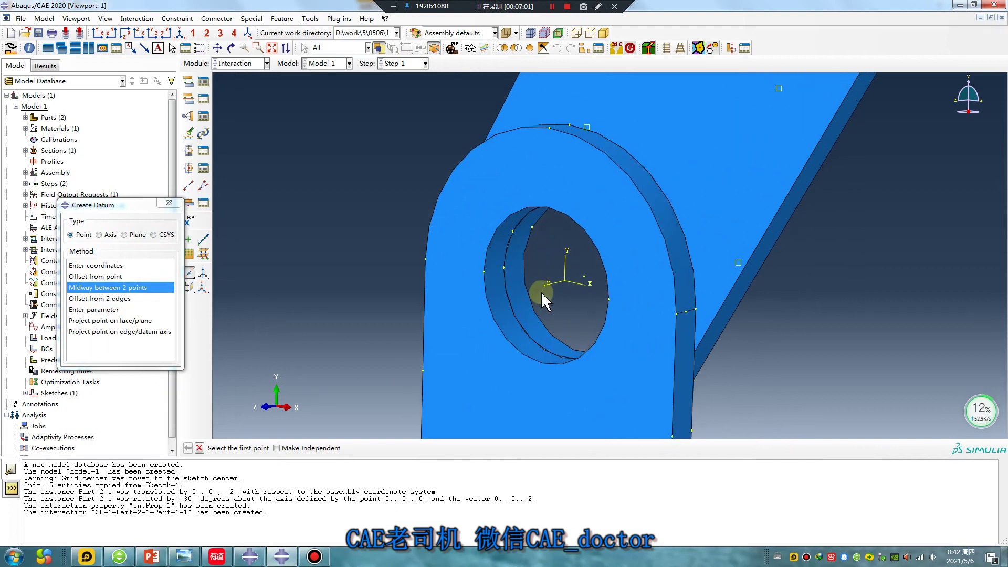
click(546, 287)
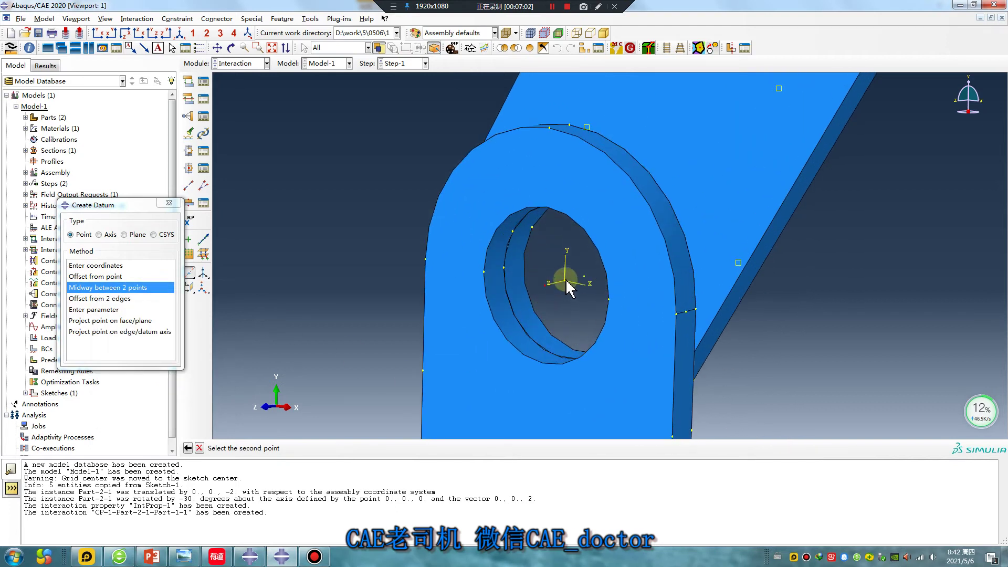
click(567, 282)
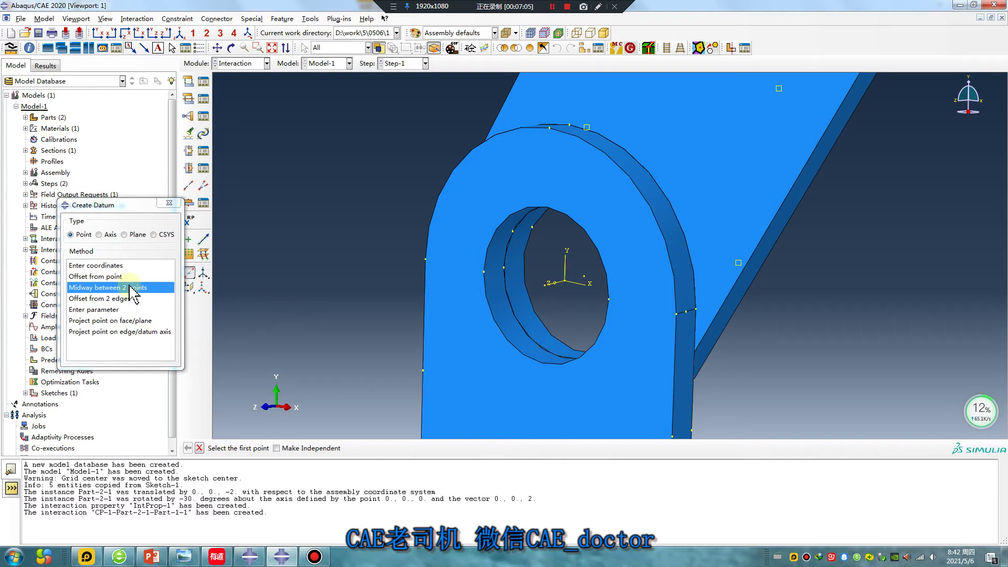
Create the matching midway datum point in the rear lug's hole and place a reference point on each of the two datum points
click(565, 281)
click(585, 275)
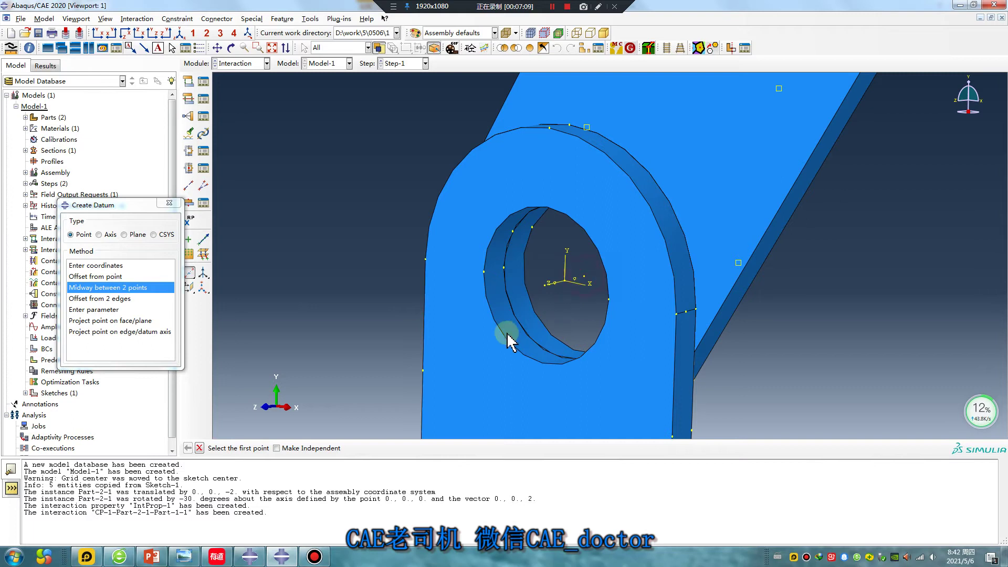
click(189, 220)
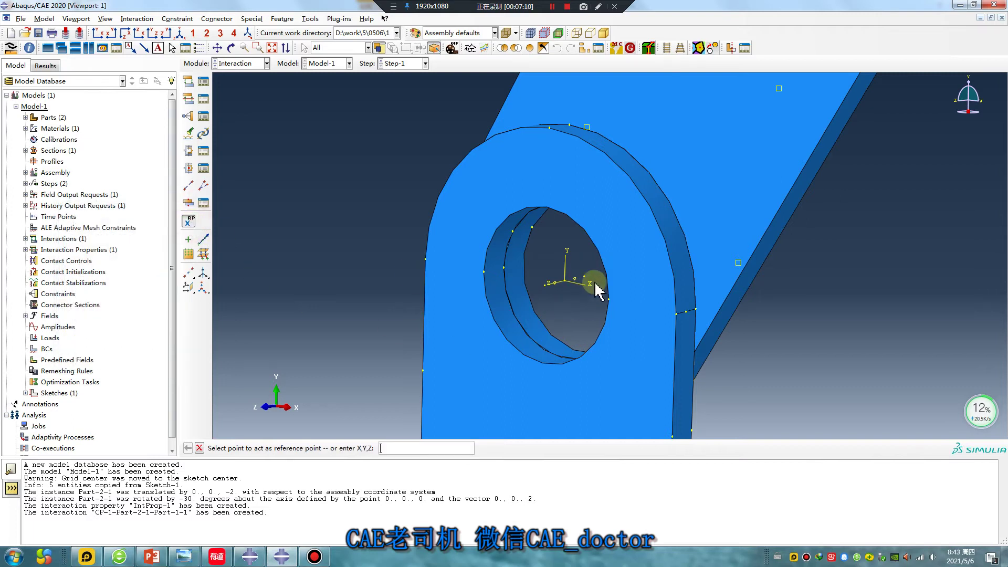
click(555, 284)
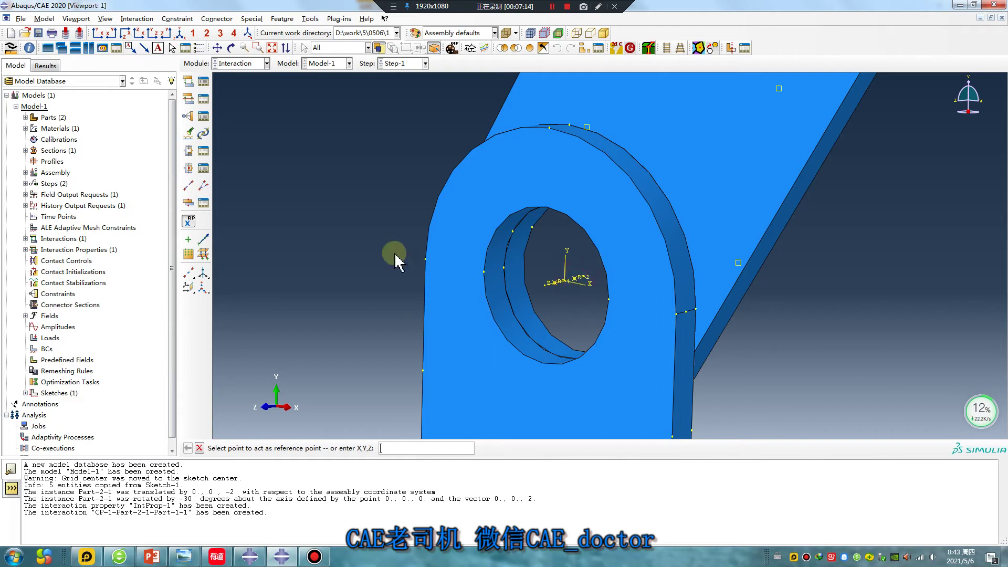
Create a Coupling constraint tying the front lug's inner hole surface to RP-1
click(189, 117)
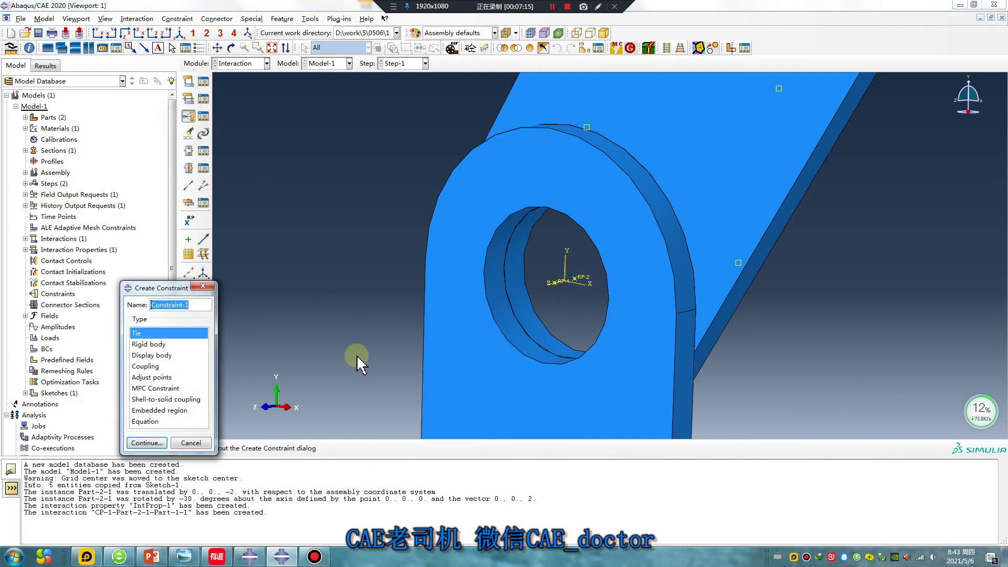
click(149, 366)
click(156, 442)
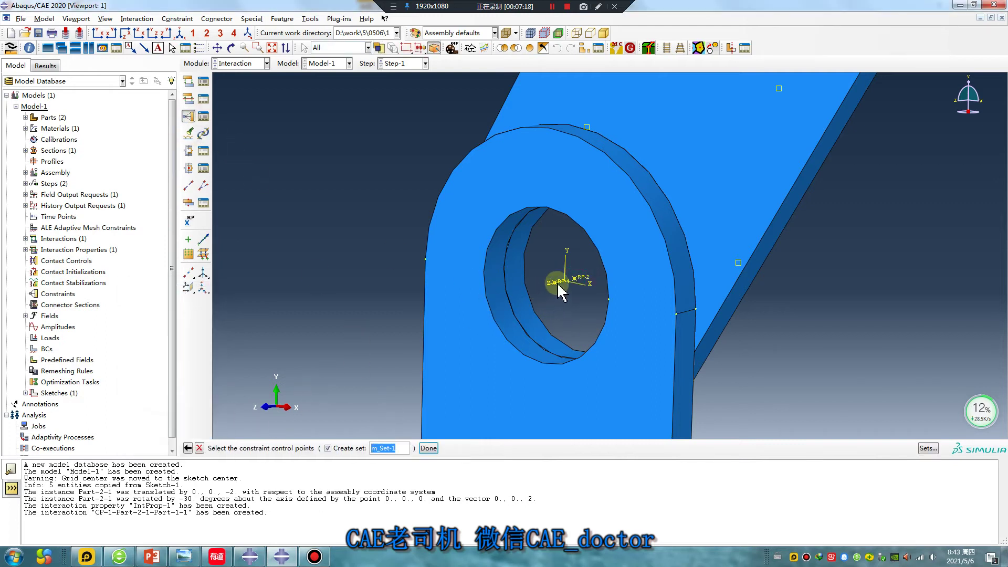
click(559, 283)
click(429, 448)
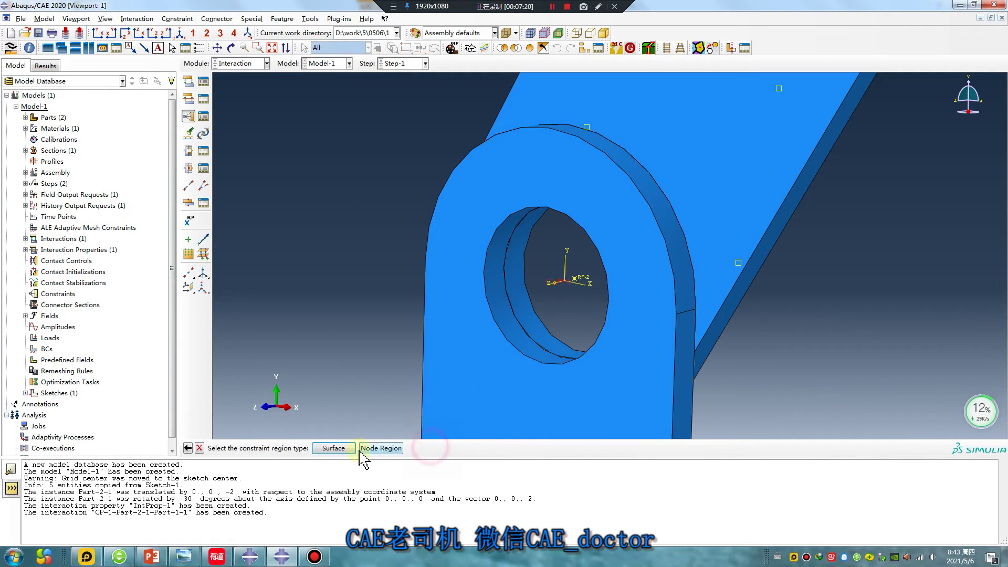
click(337, 447)
click(502, 286)
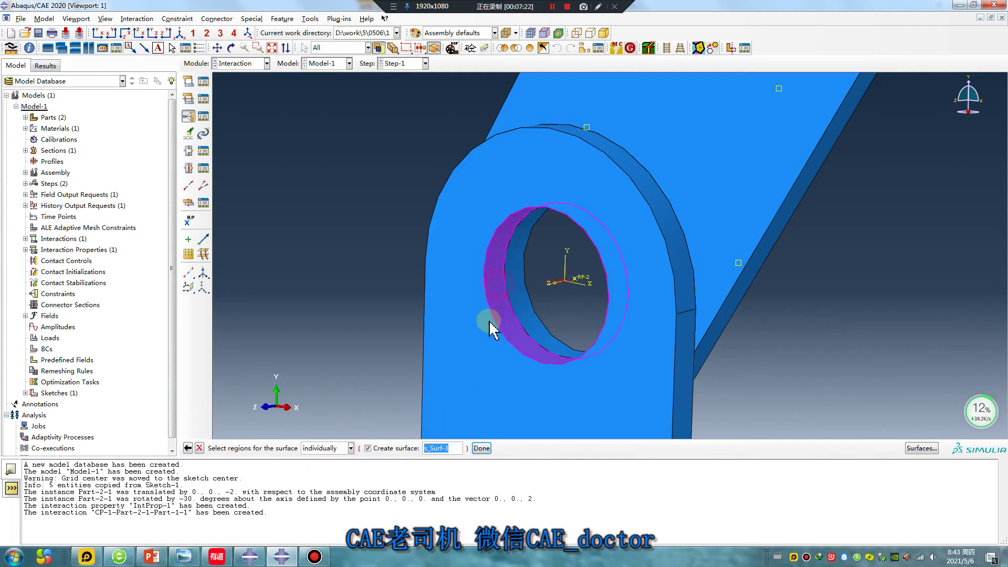
click(482, 447)
click(149, 357)
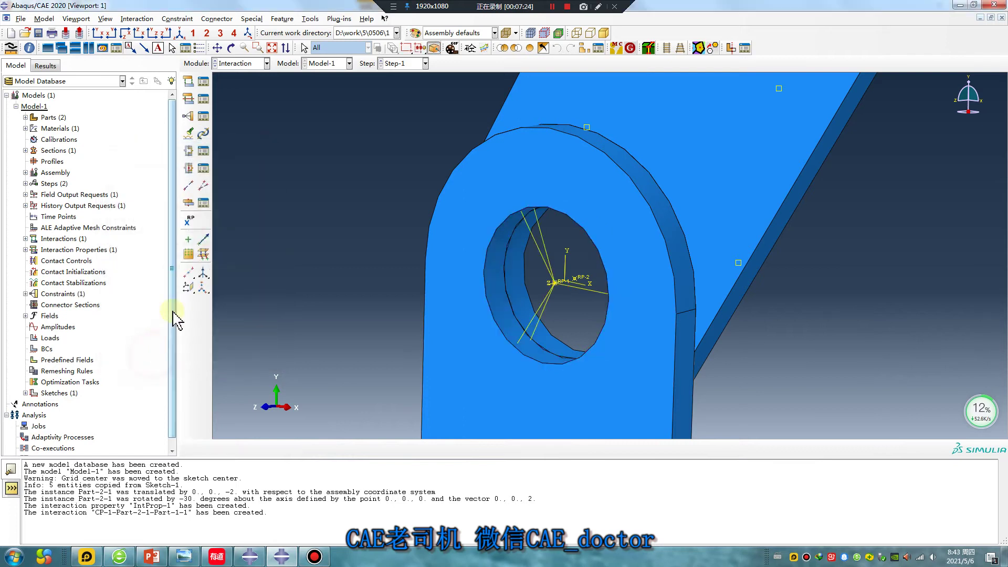
Create a second Coupling constraint tying the rear lug's inner hole surface to RP-2
click(189, 132)
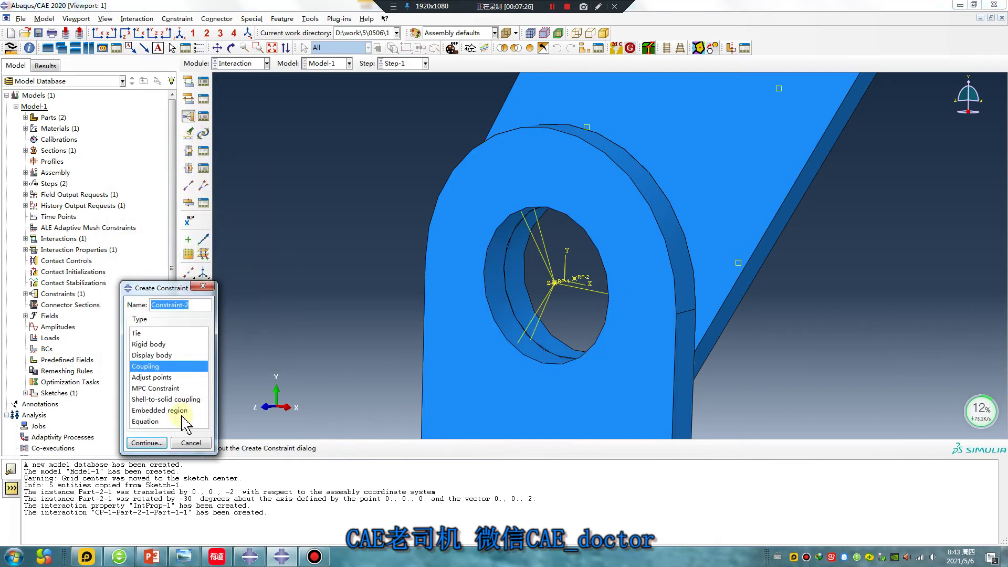
click(160, 442)
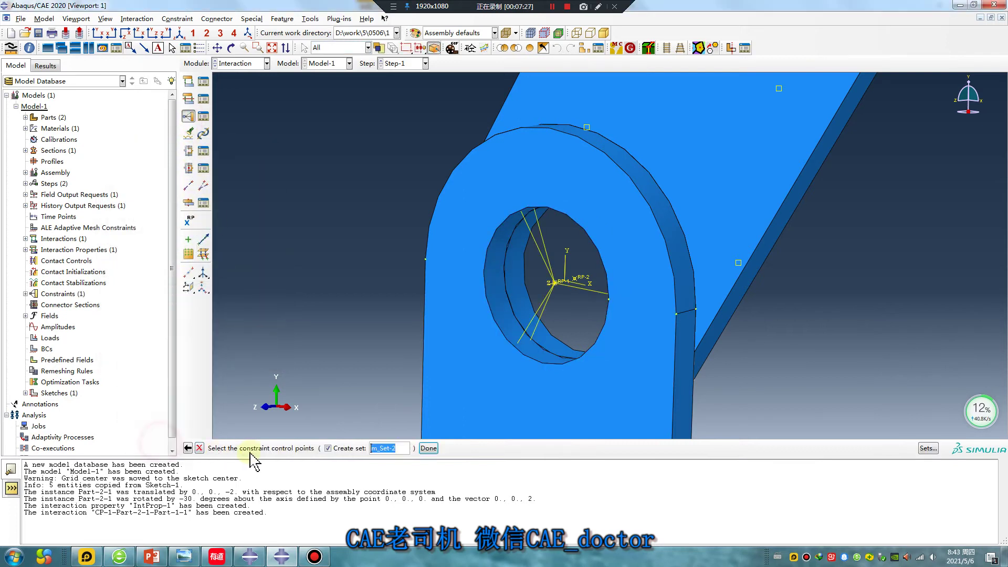
click(580, 284)
click(428, 448)
click(345, 448)
click(514, 275)
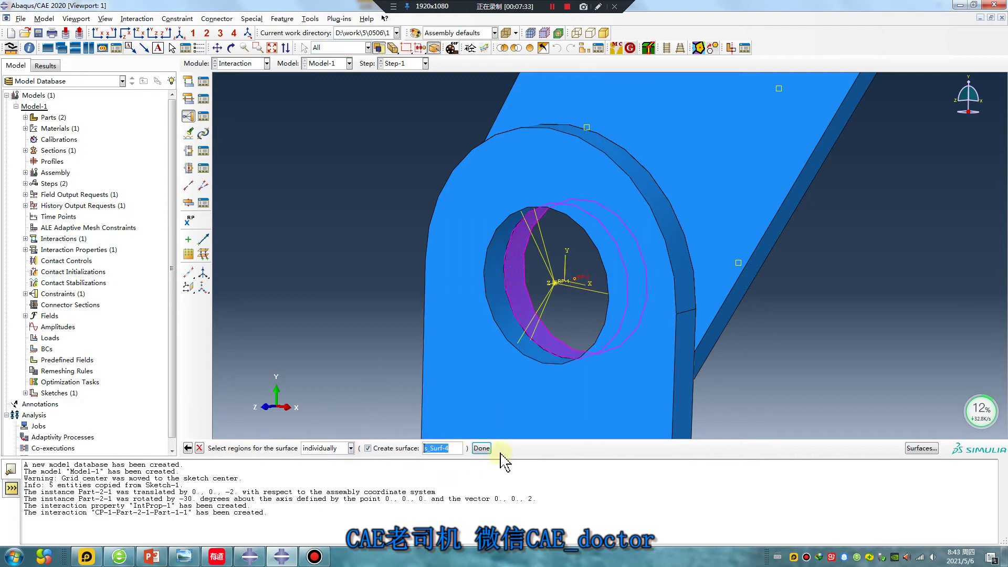
click(447, 447)
click(151, 357)
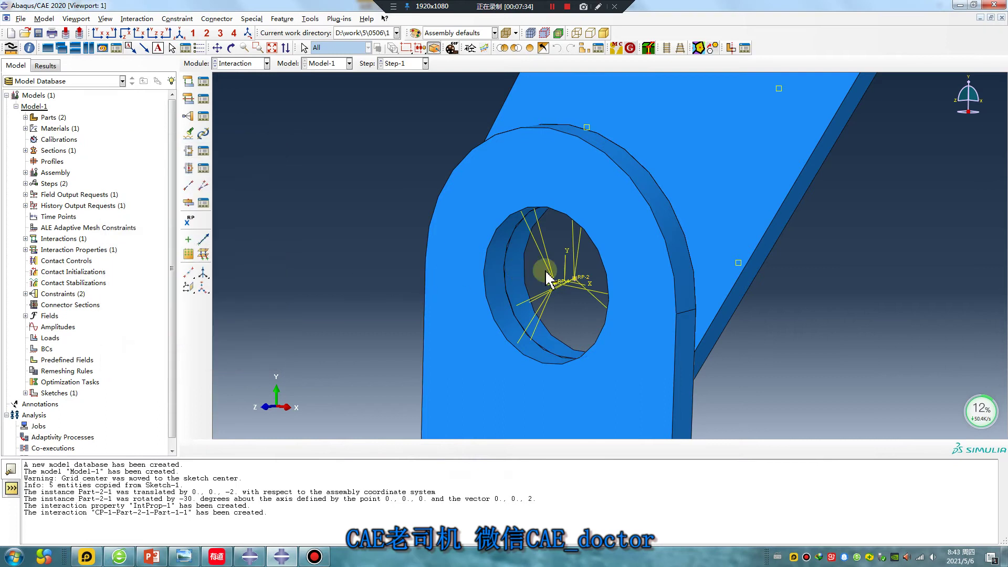
Create an MPC constraint of type Pin with RP-1 as the control point and RP-2 as the slave node
ctrl+alt+drag(653, 278, 574, 273)
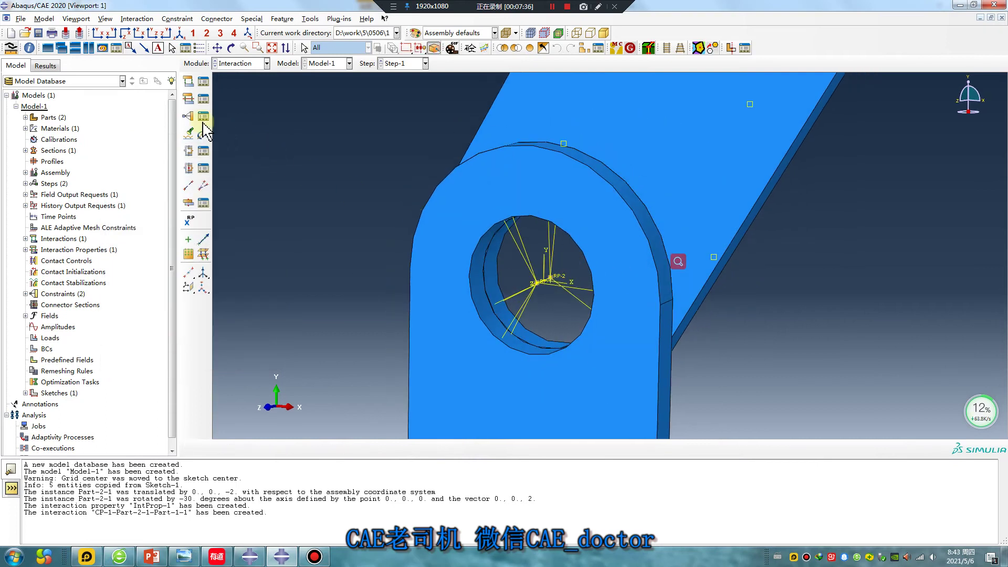
click(187, 116)
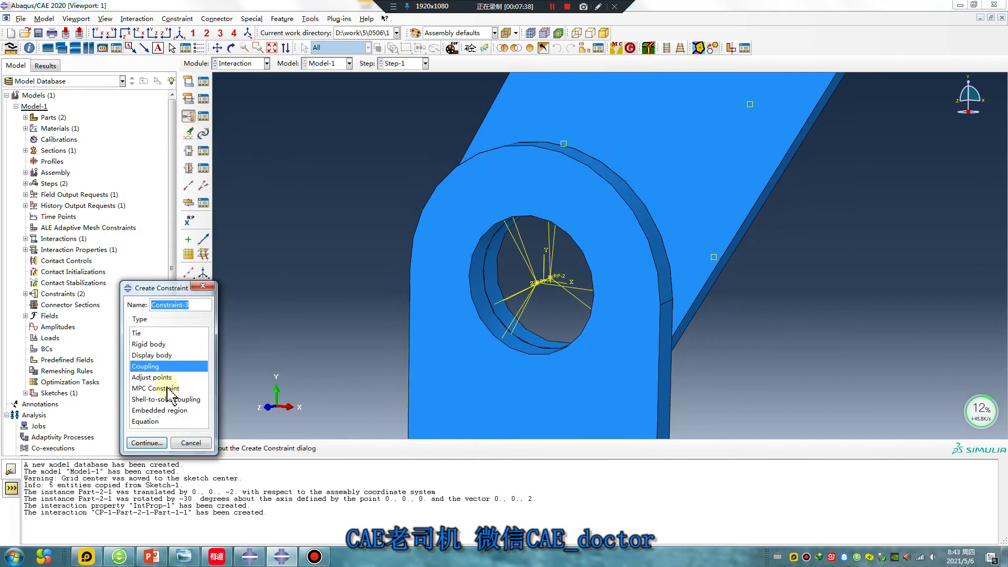
click(158, 389)
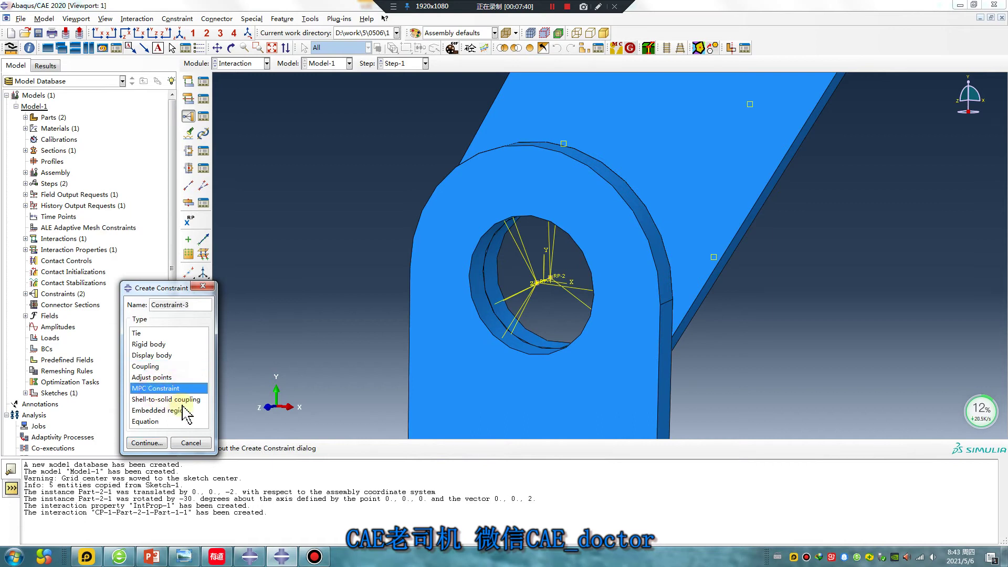
click(163, 443)
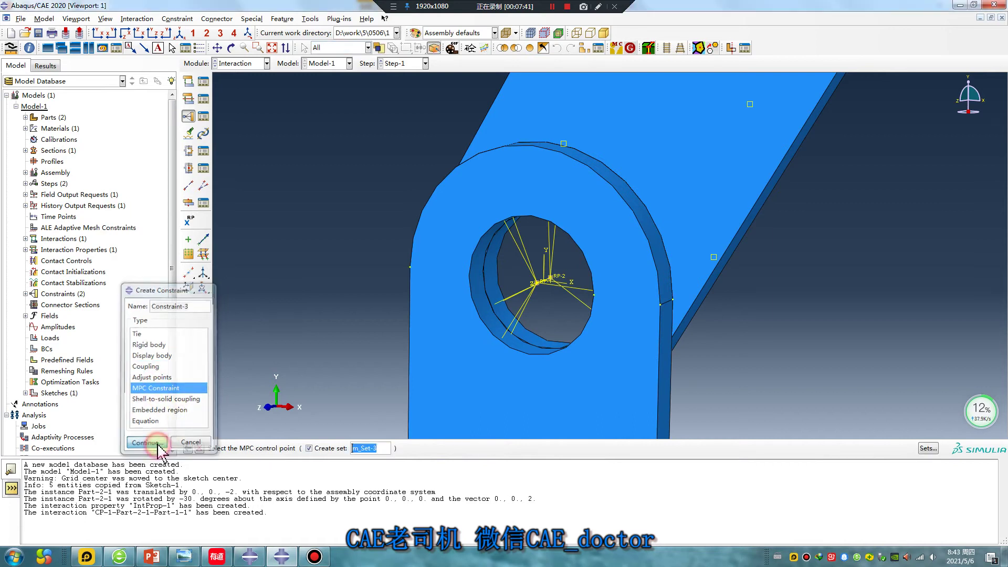
click(538, 283)
click(550, 278)
click(423, 447)
click(100, 192)
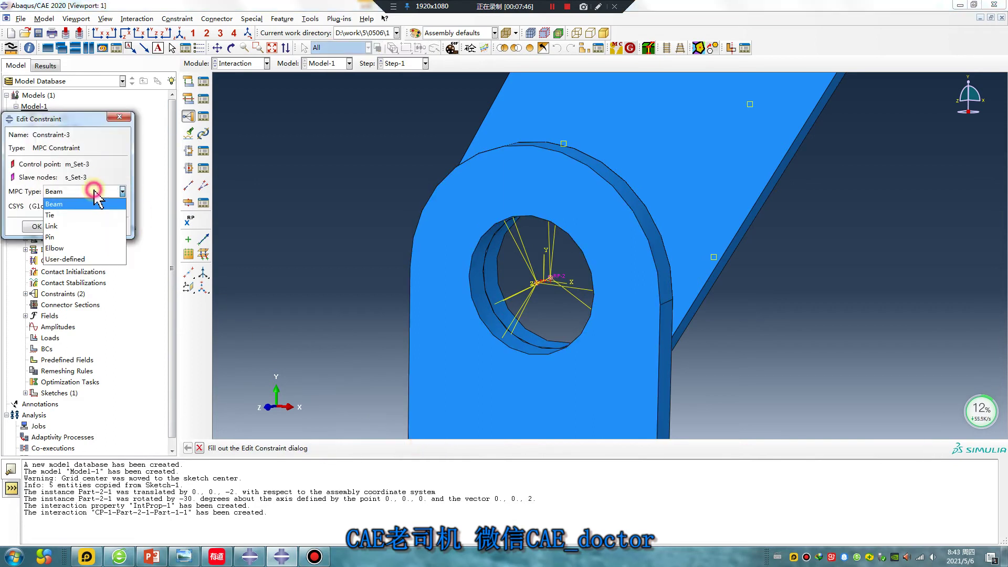
click(74, 230)
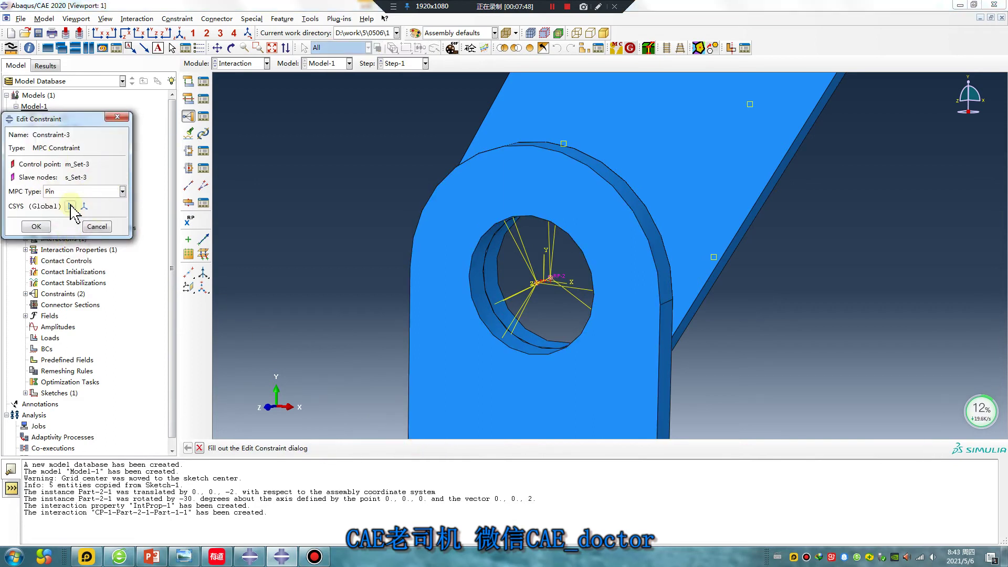
click(36, 226)
In the Mesh module, set Part-1's hex sweep mesh controls to the Medial axis algorithm
scroll(549, 295, down, 2)
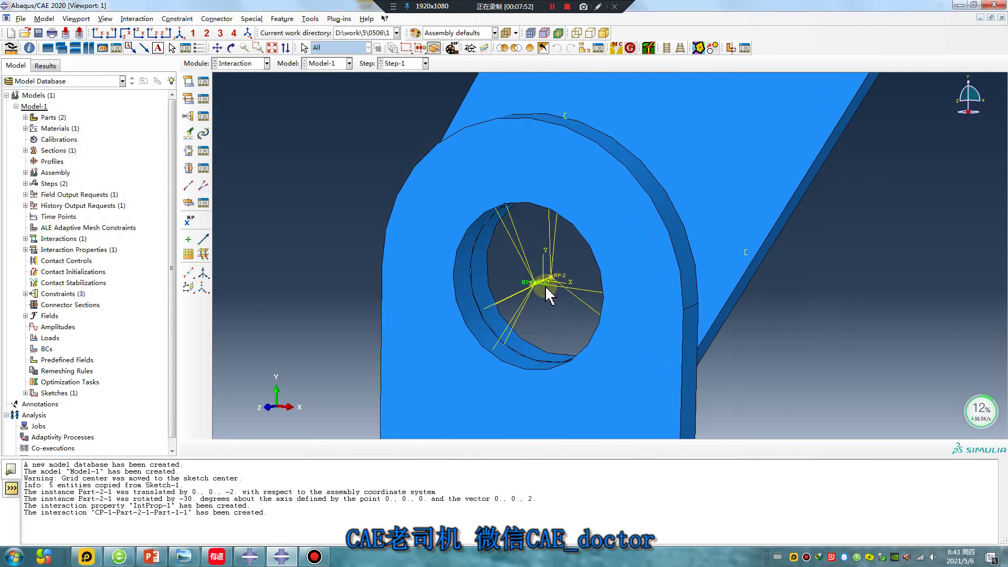
scroll(548, 295, down, 3)
scroll(538, 296, up, 2)
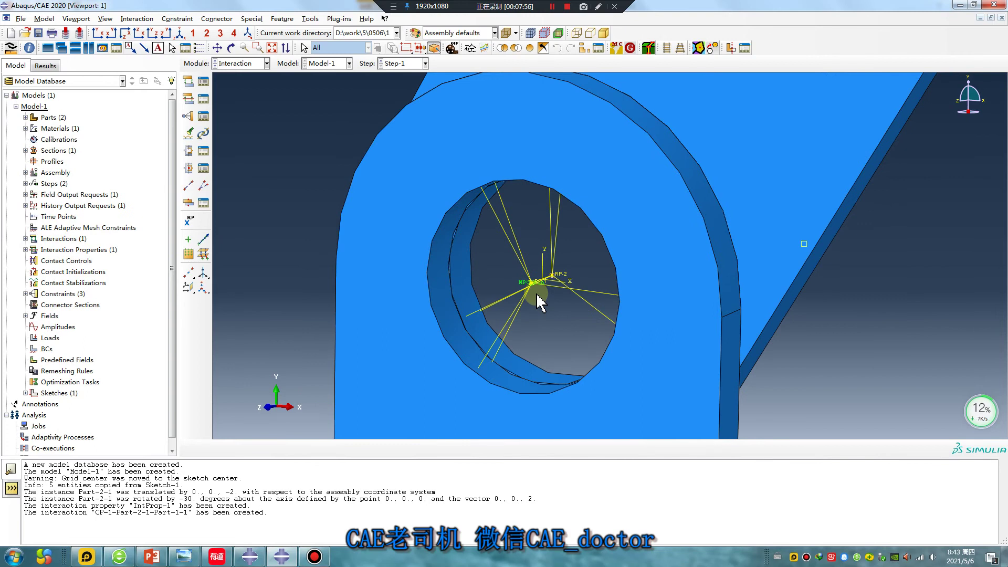
scroll(536, 296, up, 5)
click(239, 63)
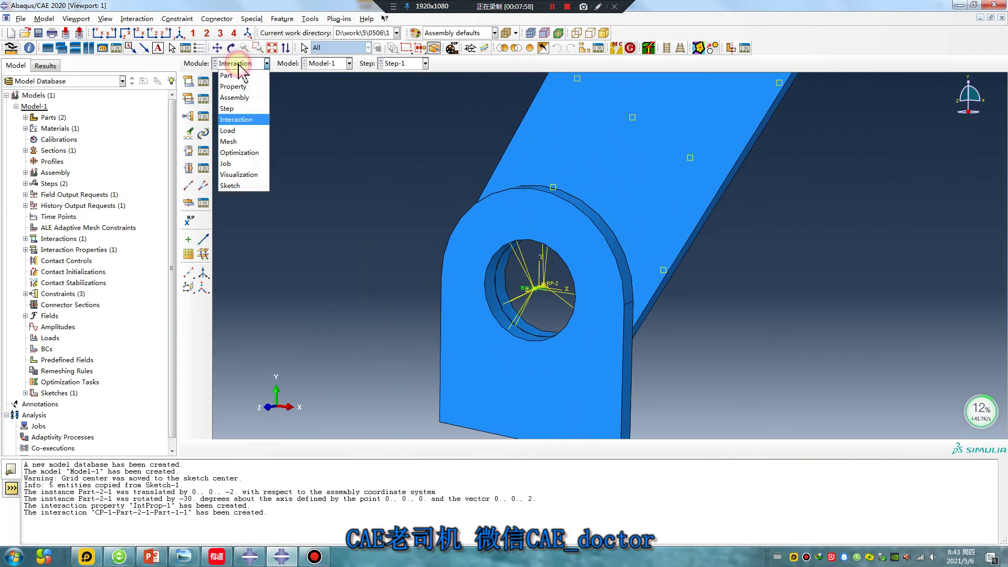
click(229, 141)
scroll(521, 292, up, 3)
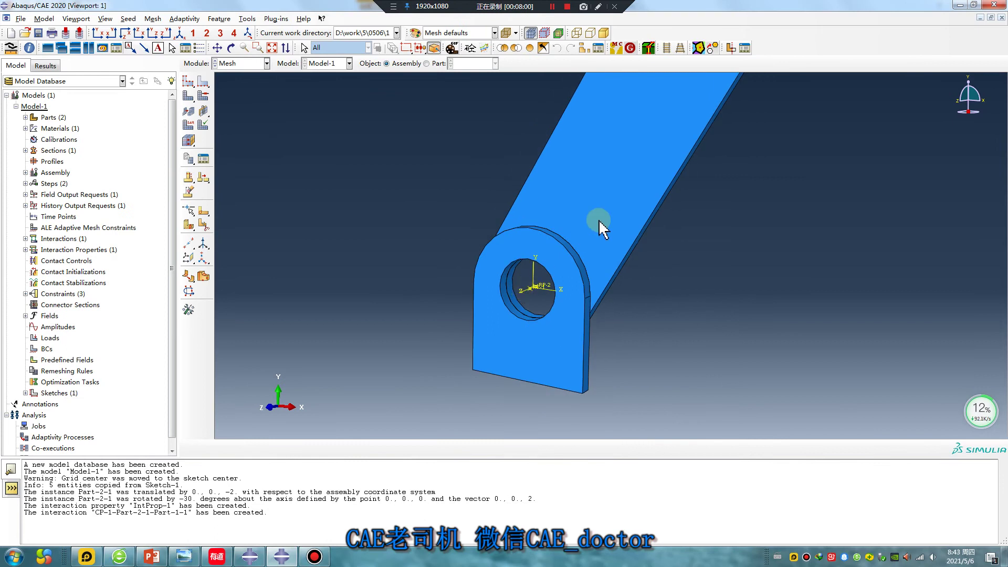
click(436, 63)
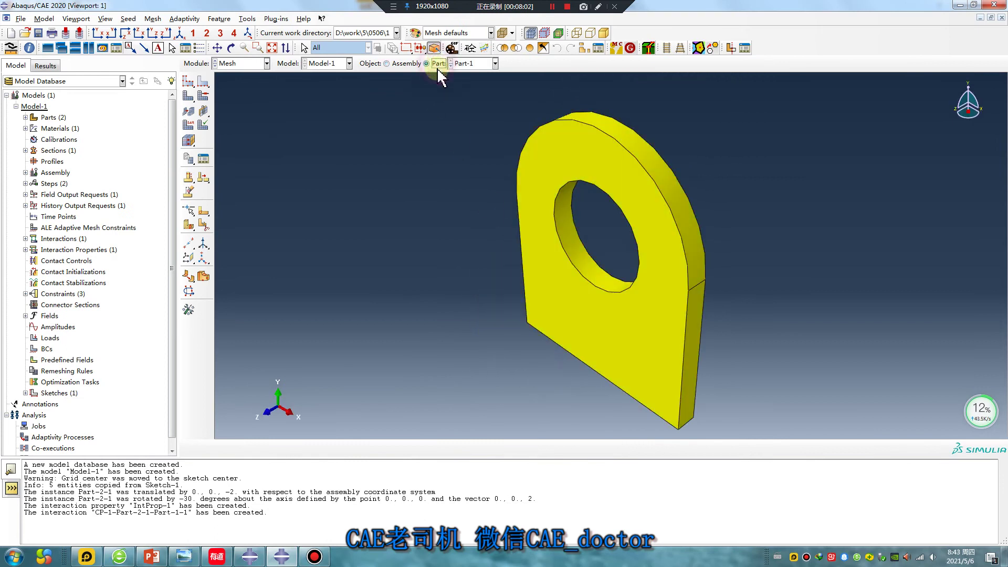
click(203, 97)
click(227, 254)
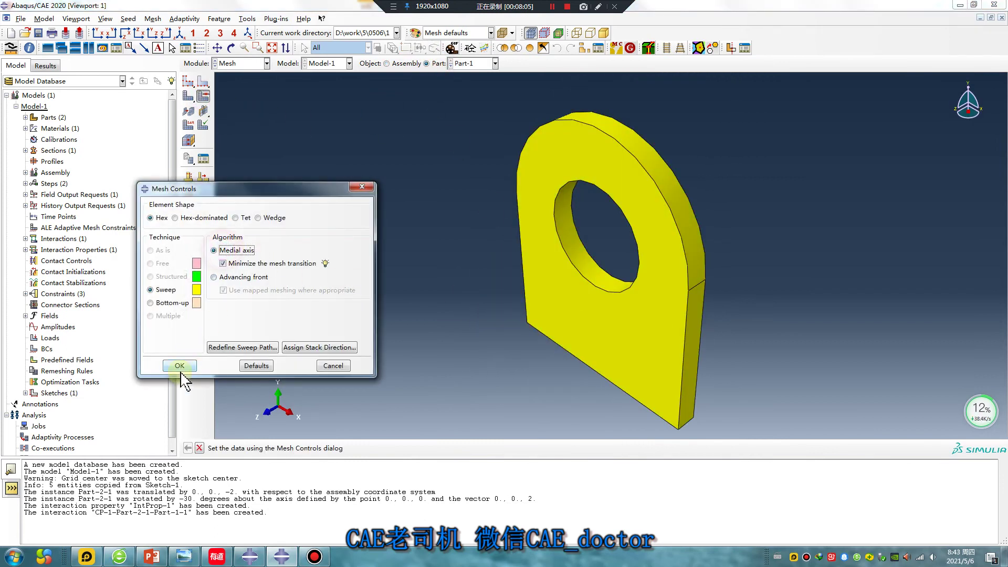
click(180, 365)
Assign global seeds to Part-1 and generate its mesh
click(188, 81)
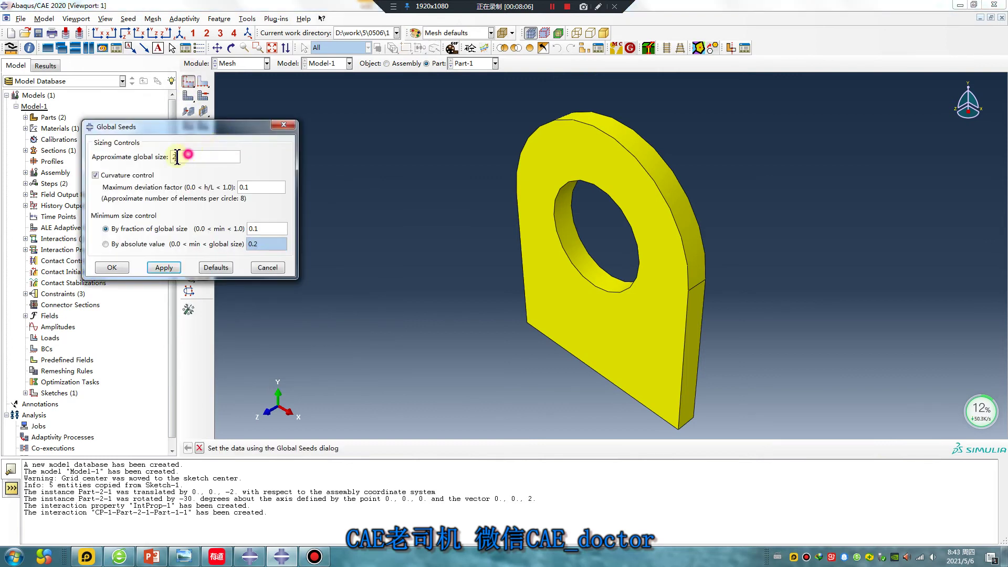
click(156, 268)
click(117, 269)
click(188, 96)
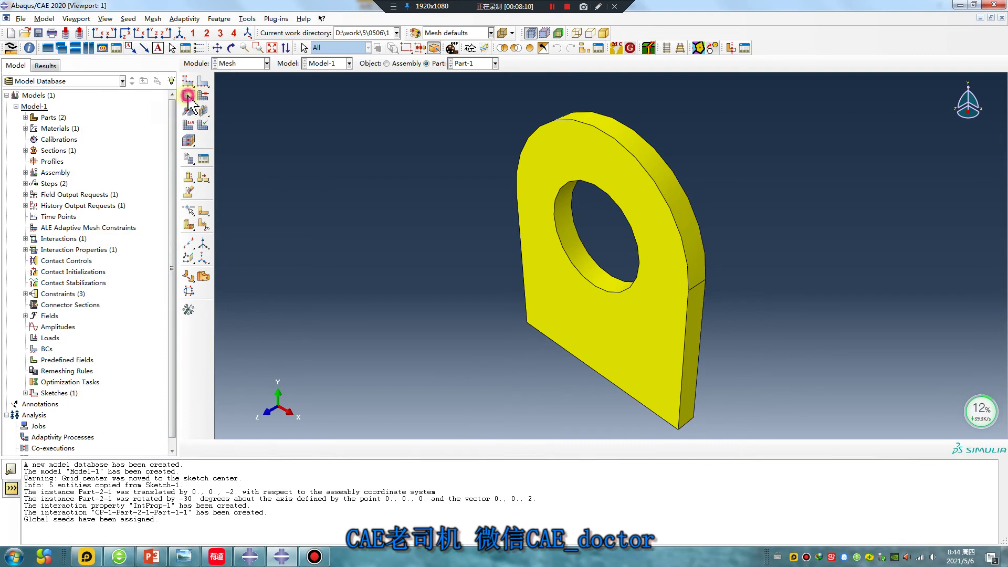
click(283, 448)
Switch to Part-2 and set its hex sweep mesh controls to the Medial axis algorithm
click(468, 64)
click(472, 86)
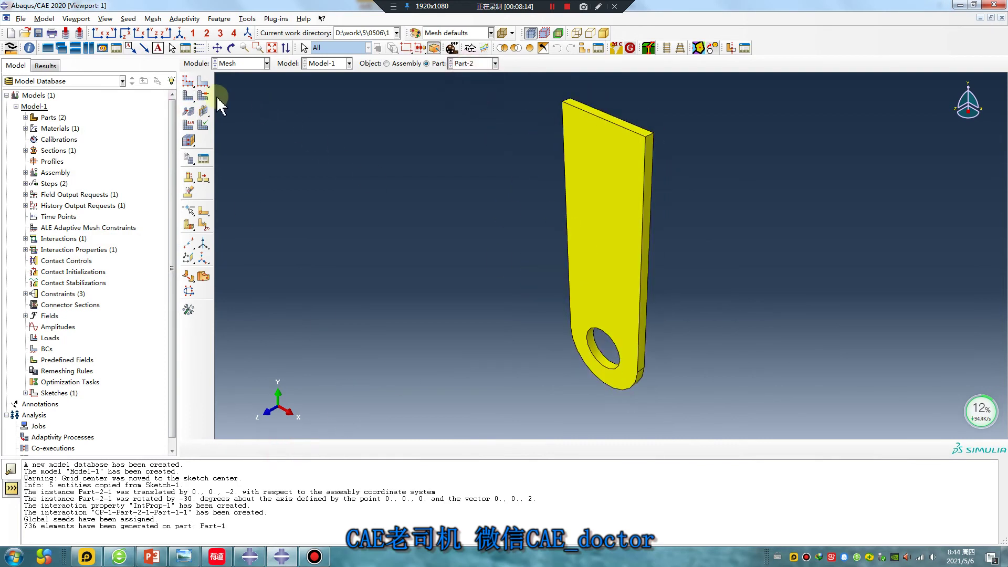
click(203, 96)
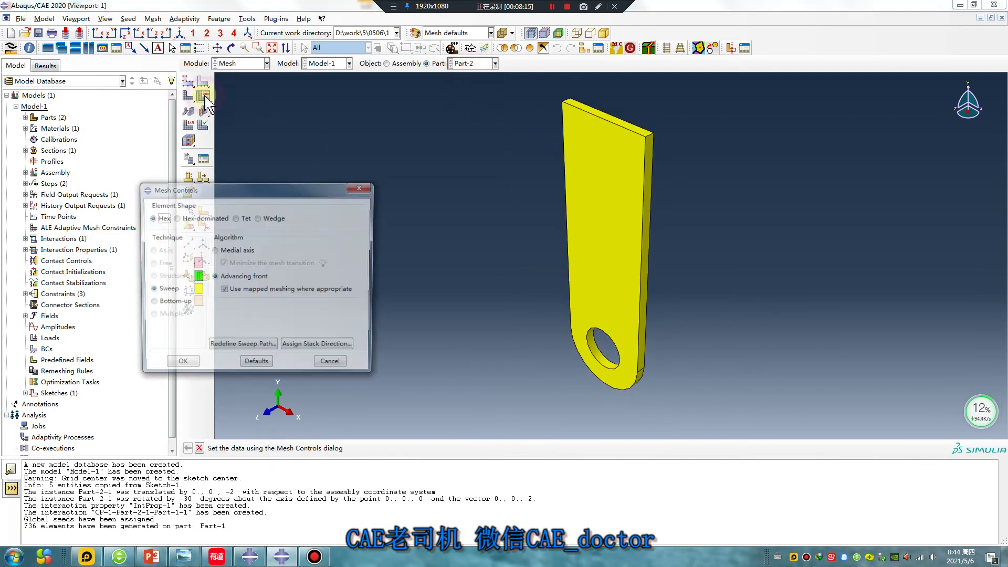
click(214, 250)
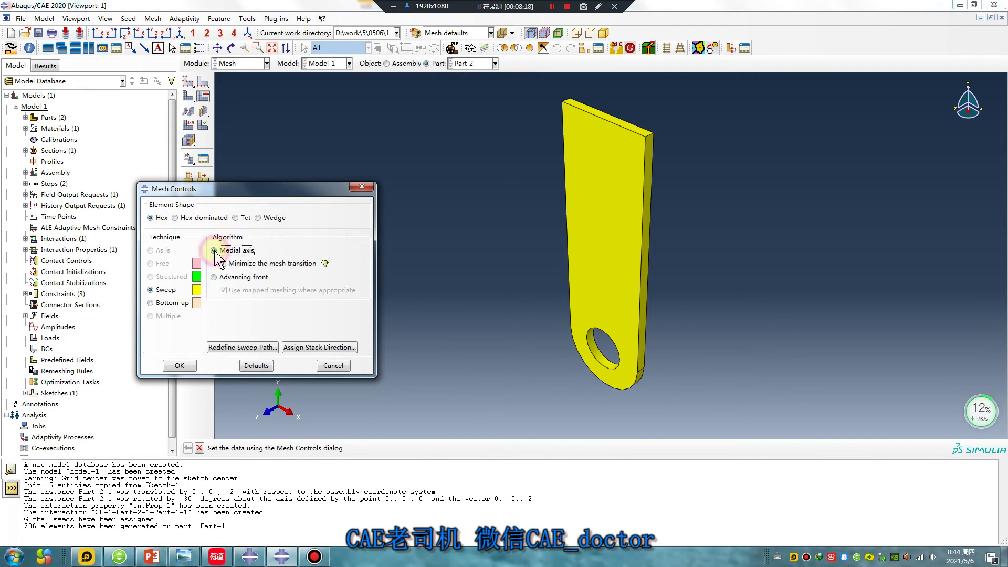
click(187, 366)
Seed Part-2 with an approximate global size of 1, generate its mesh, and display the whole meshed assembly
click(188, 83)
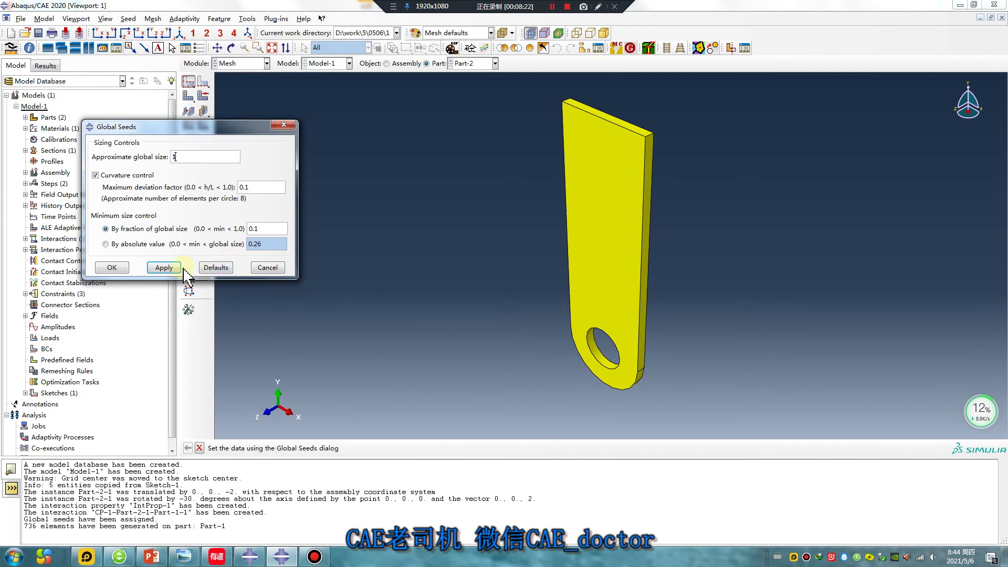
click(126, 267)
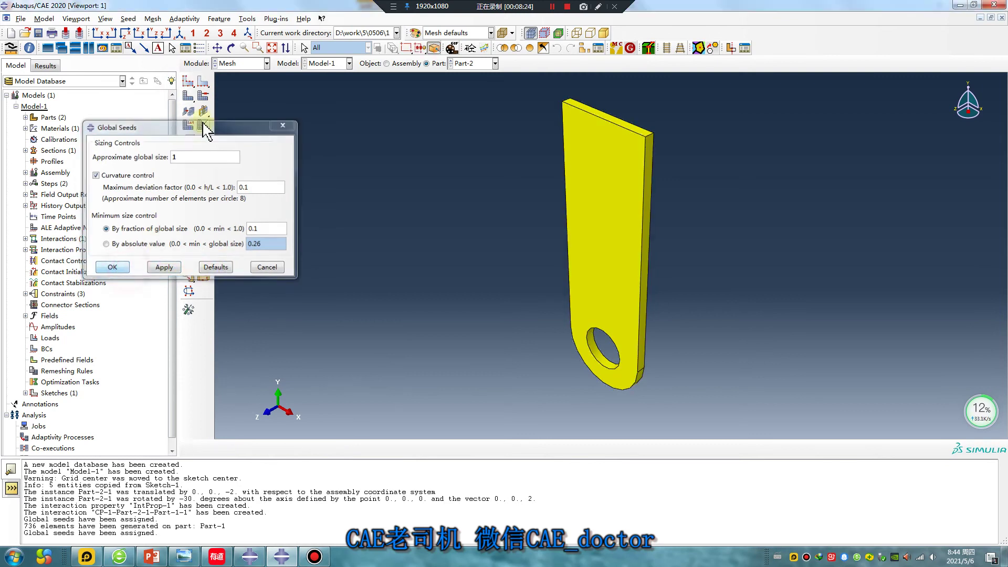
click(189, 96)
click(283, 448)
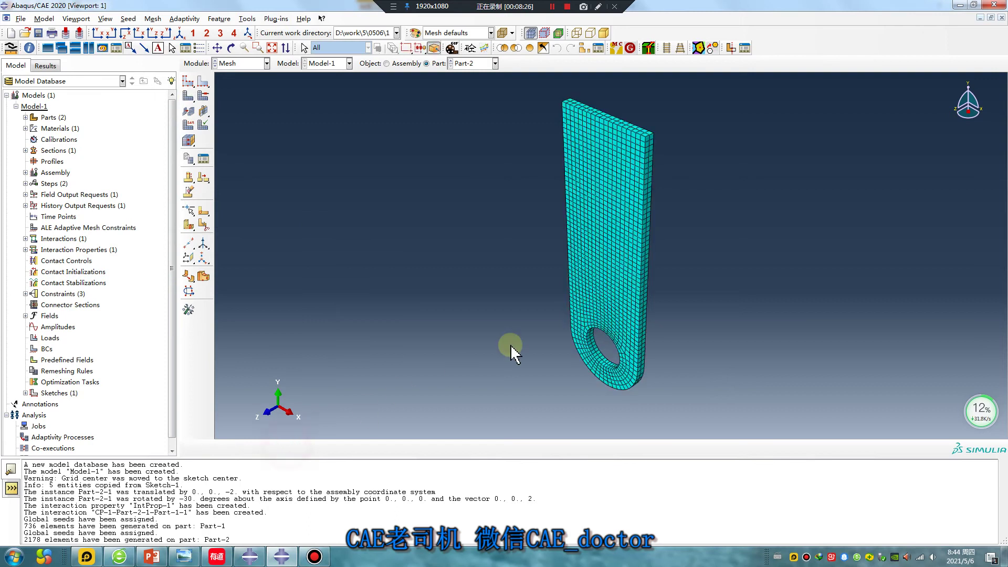
click(387, 64)
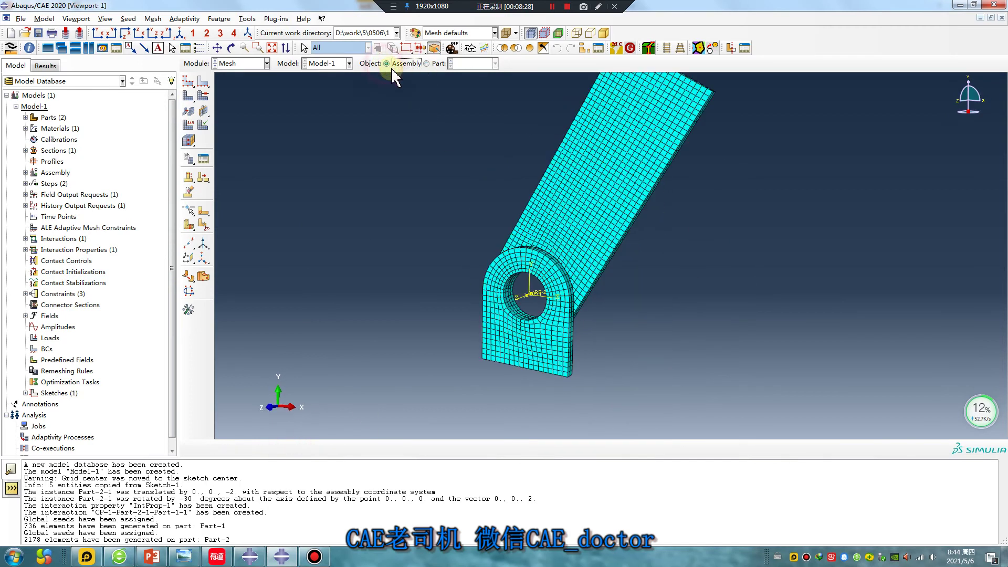
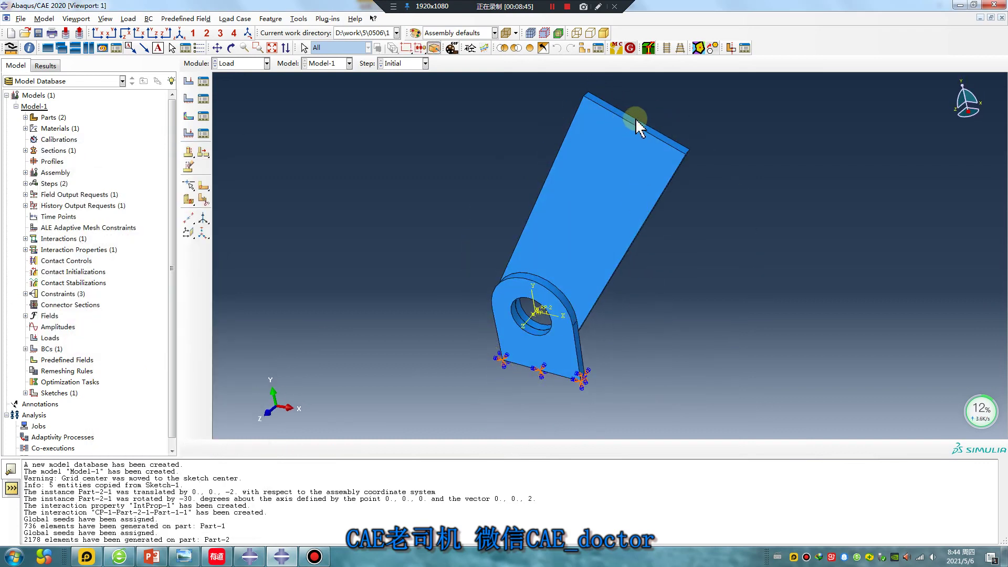
Create a Displacement/Rotation boundary condition in Step-1 on the free end face of the long, inclined lug
ctrl+alt+drag(642, 246, 645, 113)
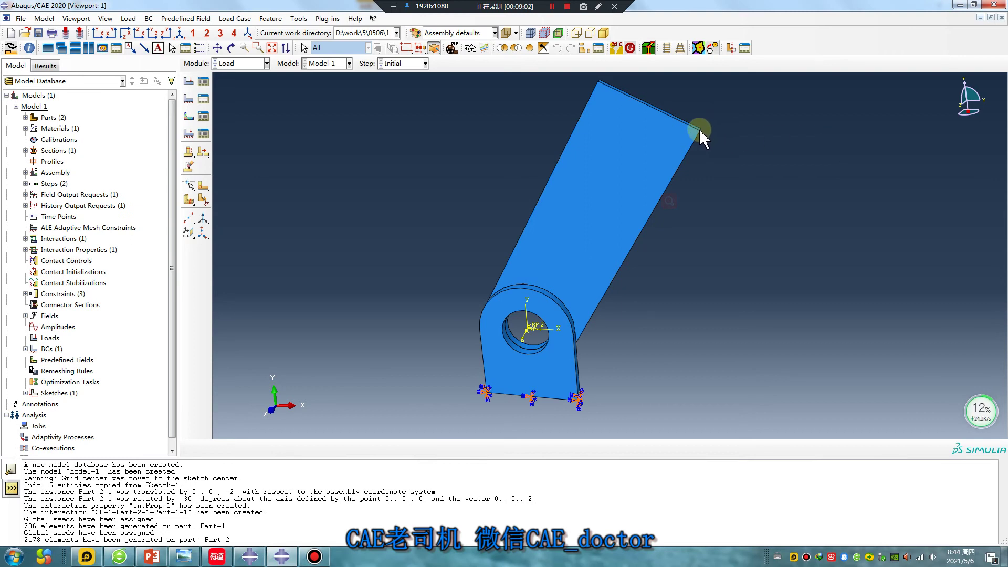
click(188, 101)
click(277, 286)
click(237, 233)
click(239, 258)
click(234, 397)
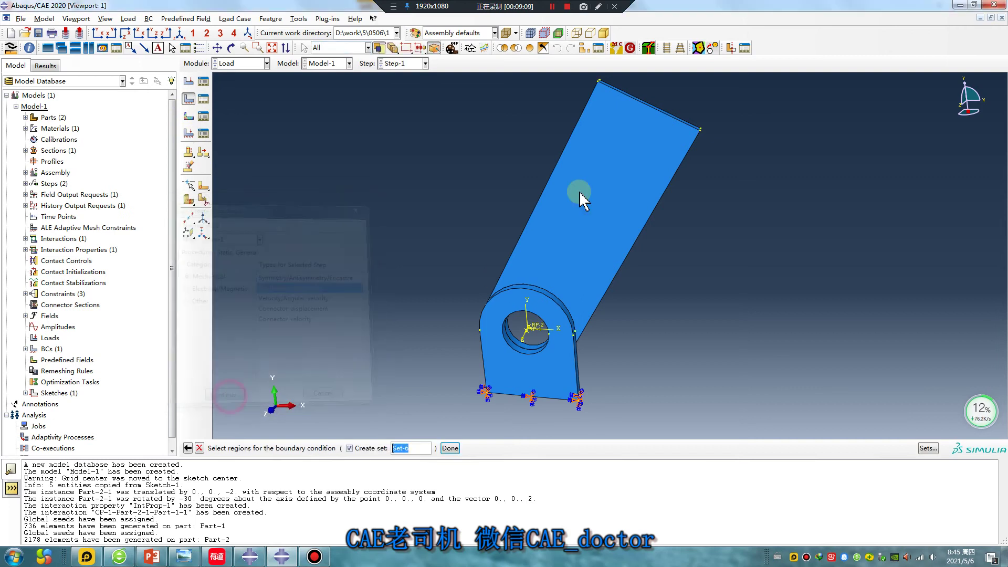
mouse_move(675, 184)
ctrl+alt+mouse_down()
mouse_move(652, 277)
mouse_move(669, 169)
ctrl+alt+mouse_up()
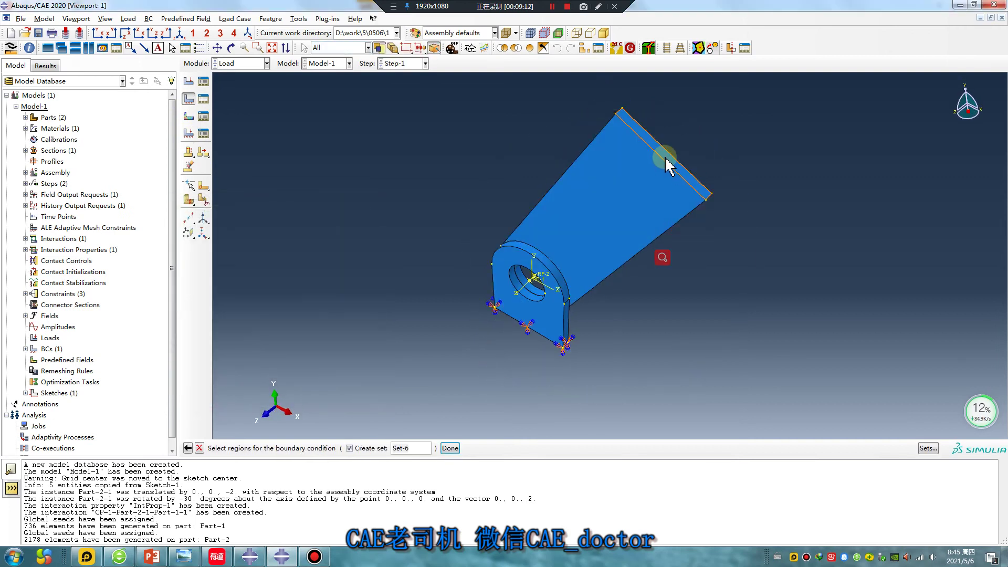
click(665, 159)
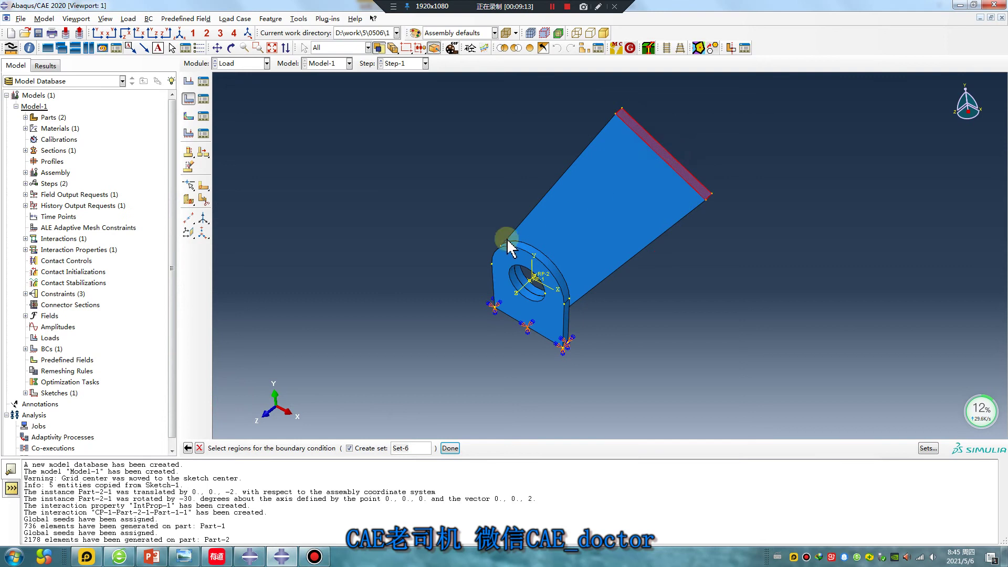
middle_click(428, 277)
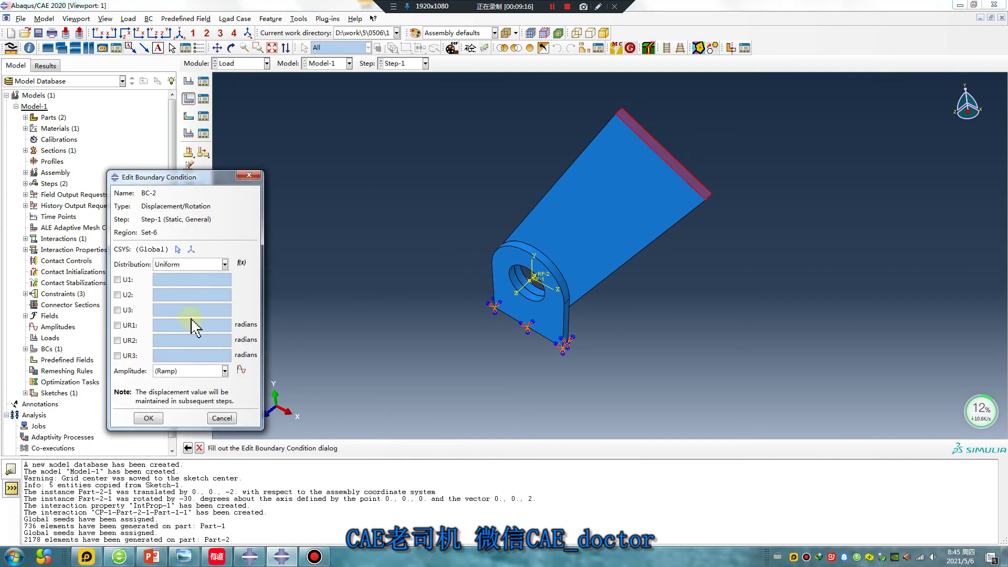
Set the boundary condition's displacements to U1 = 1, U2 = -0.5 and U3 = 0
click(117, 279)
click(169, 279)
drag(168, 279, 153, 288)
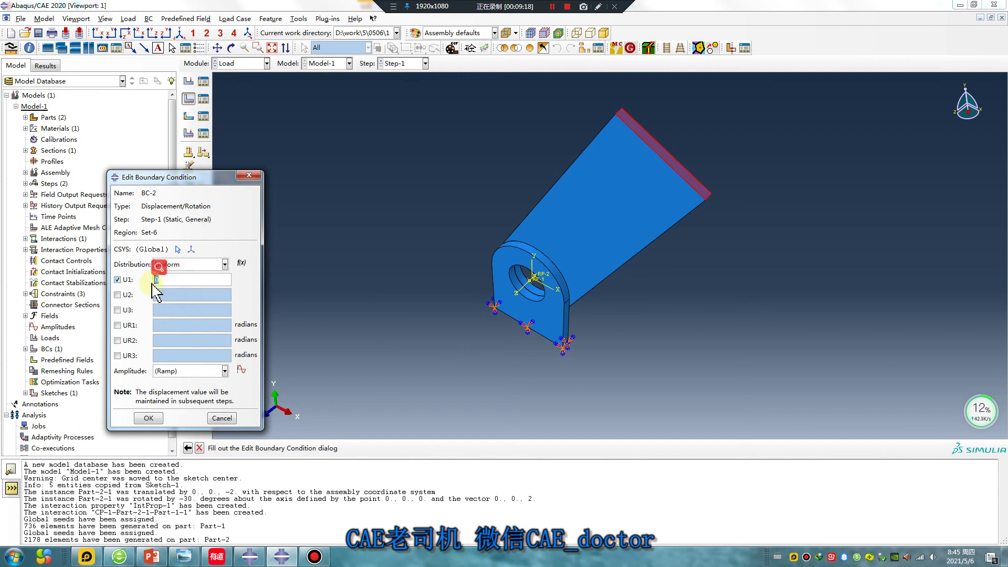
click(117, 295)
drag(167, 294, 146, 304)
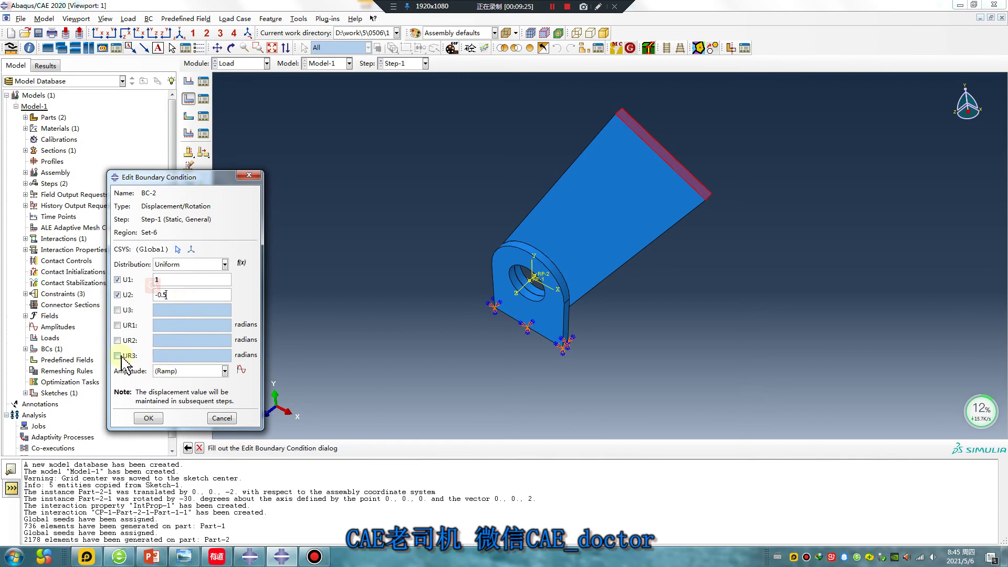
ctrl+alt+drag(653, 172, 693, 180)
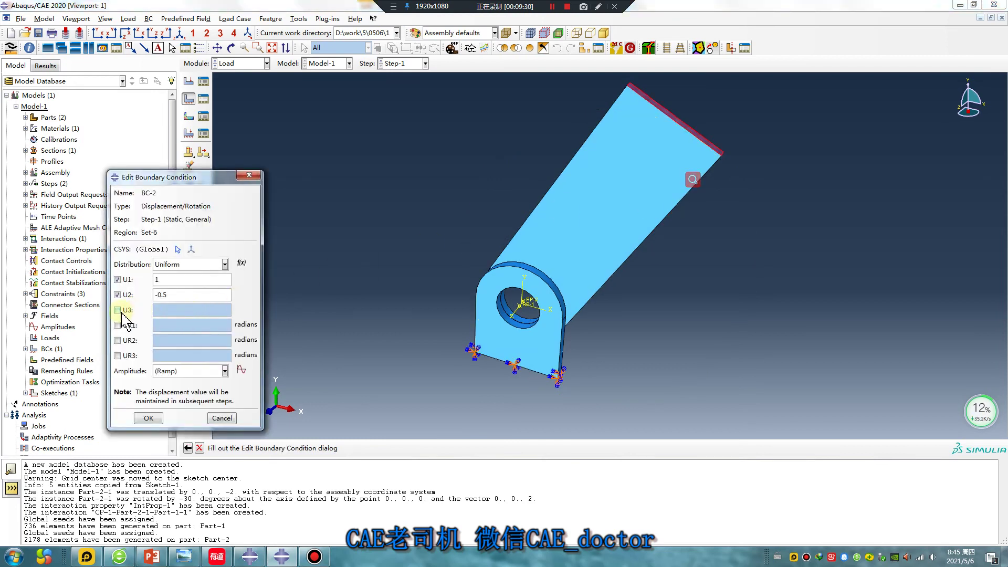
click(117, 310)
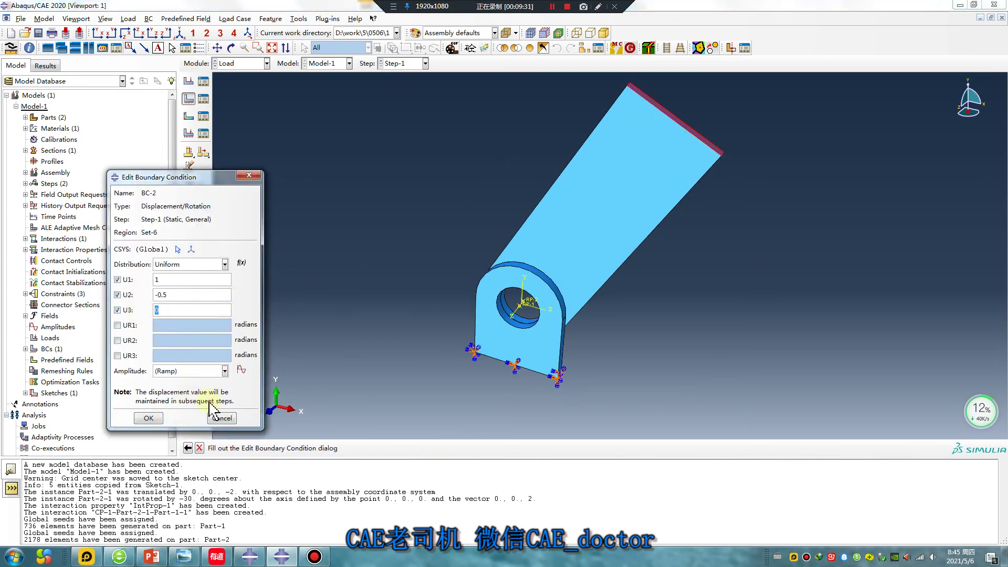
click(149, 418)
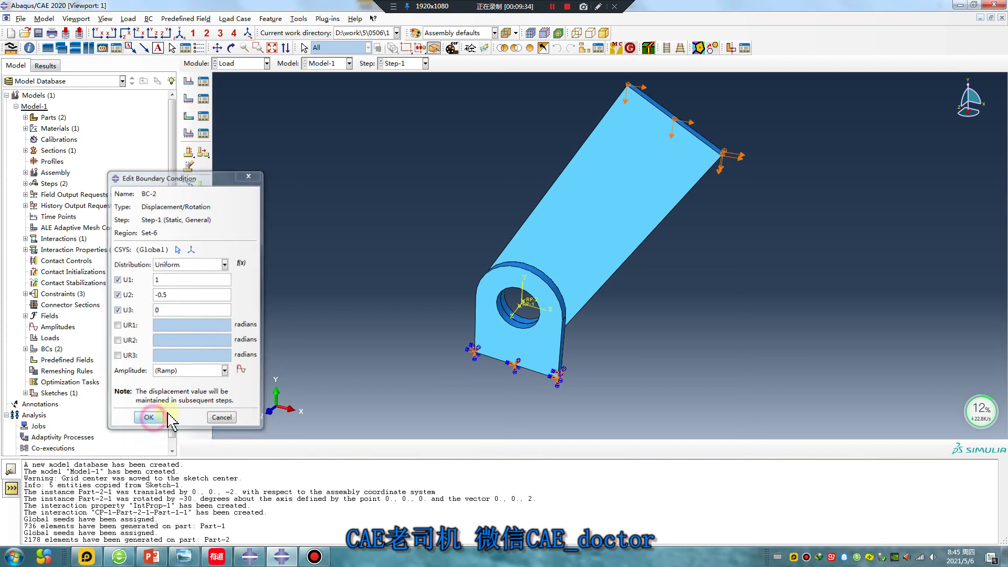
ctrl+alt+drag(600, 292, 650, 255)
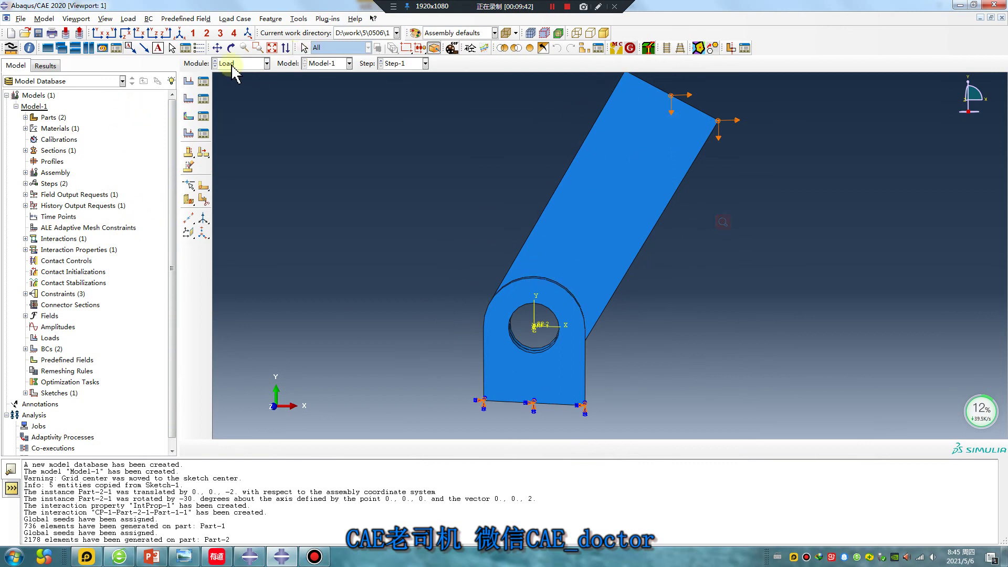
Save the model database under the file name 1 in the current work directory
click(37, 32)
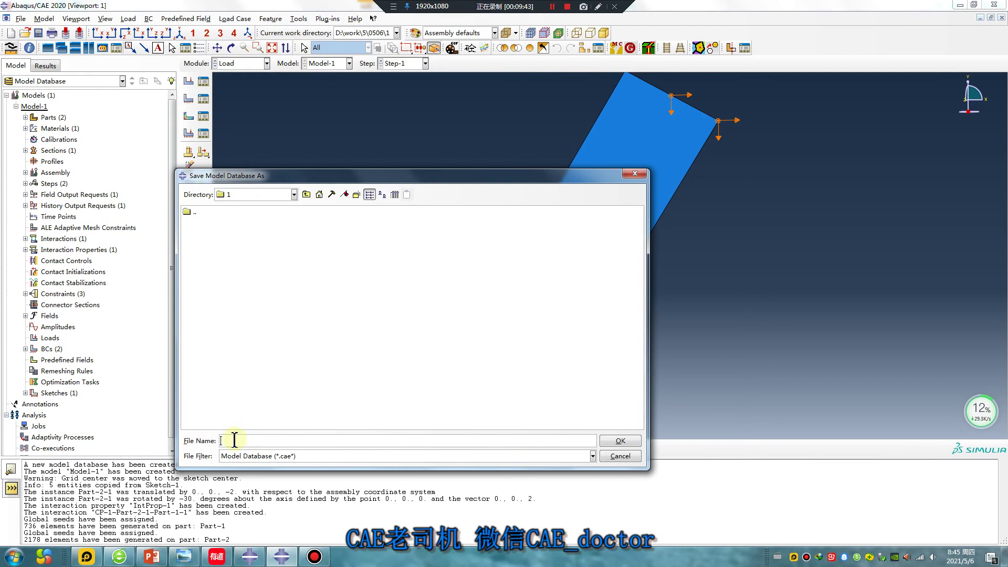
text(1)
click(620, 441)
In the Job module, create Job-1 from Model-1 with parallelization on 4 processors
click(231, 63)
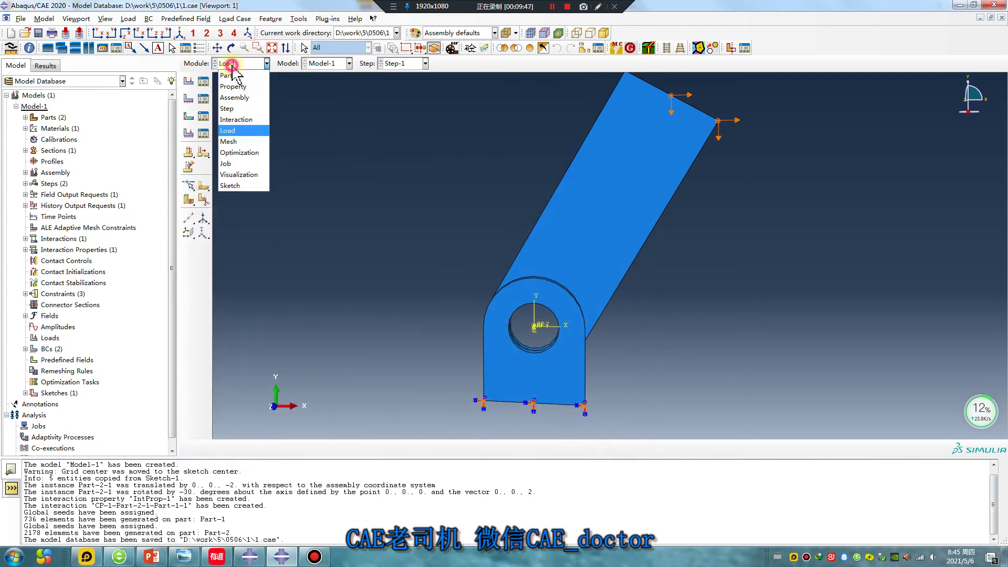
click(248, 164)
click(188, 81)
click(255, 317)
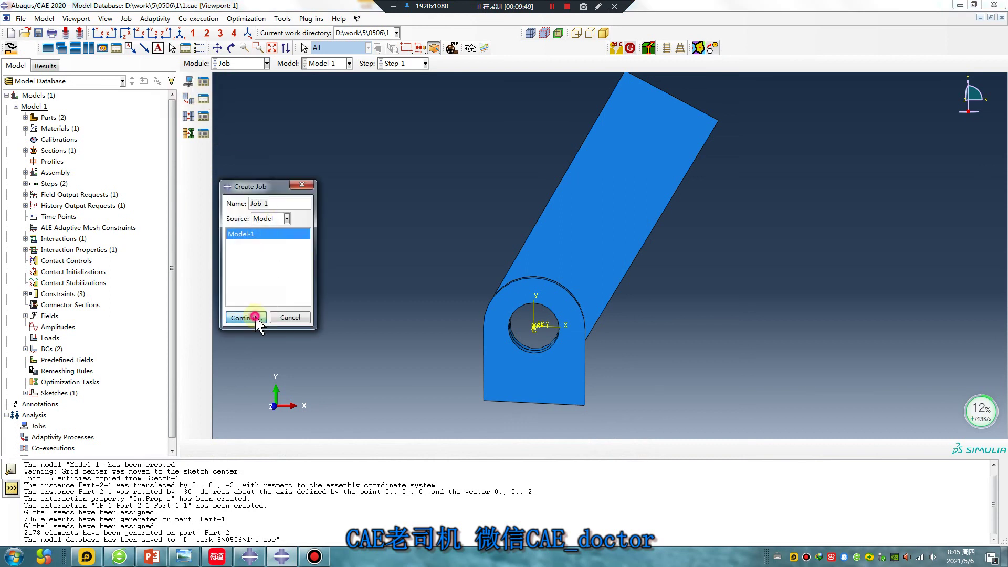
click(494, 196)
click(367, 211)
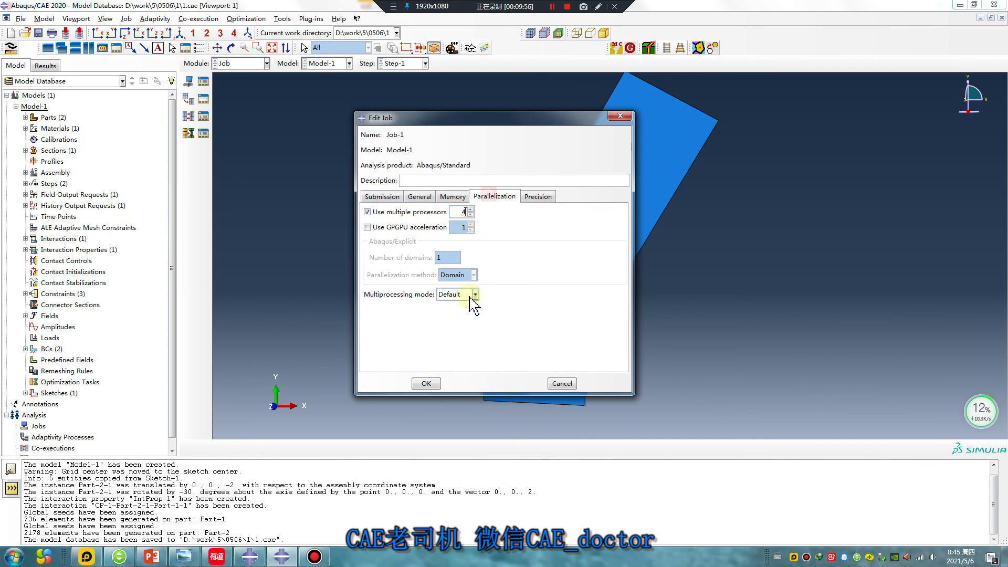
click(427, 383)
Submit Job-1 for a full analysis and open its results
click(203, 80)
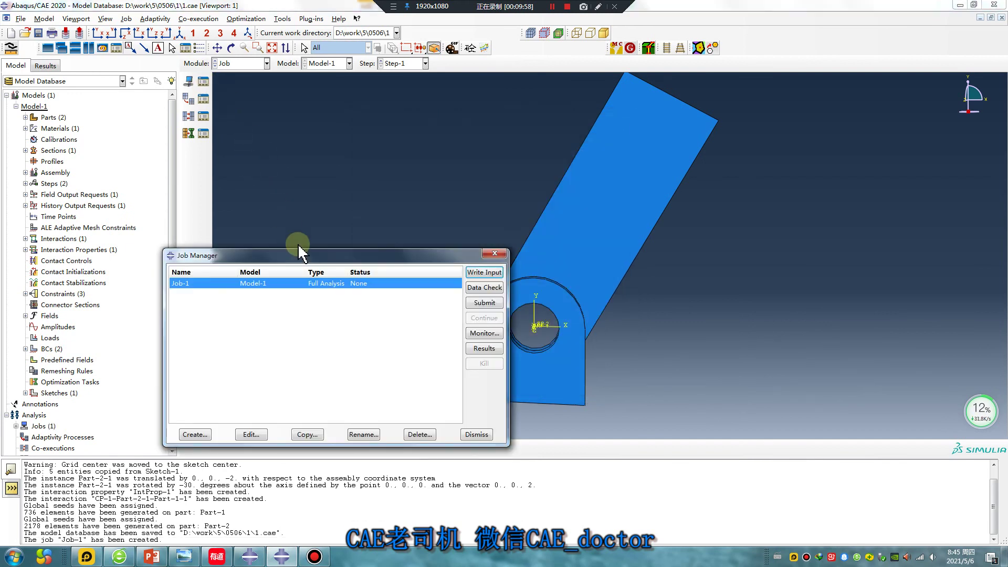
click(485, 303)
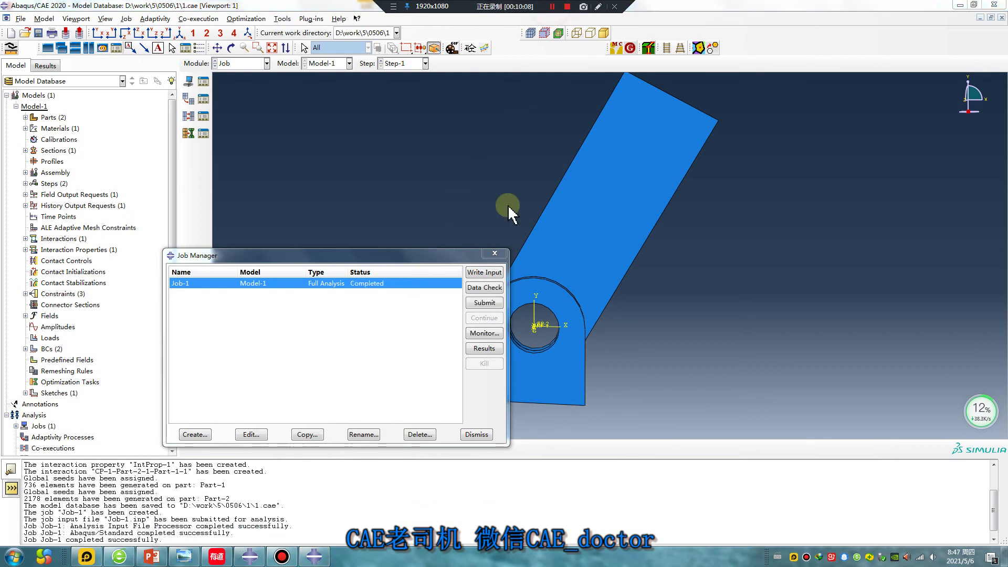
click(484, 348)
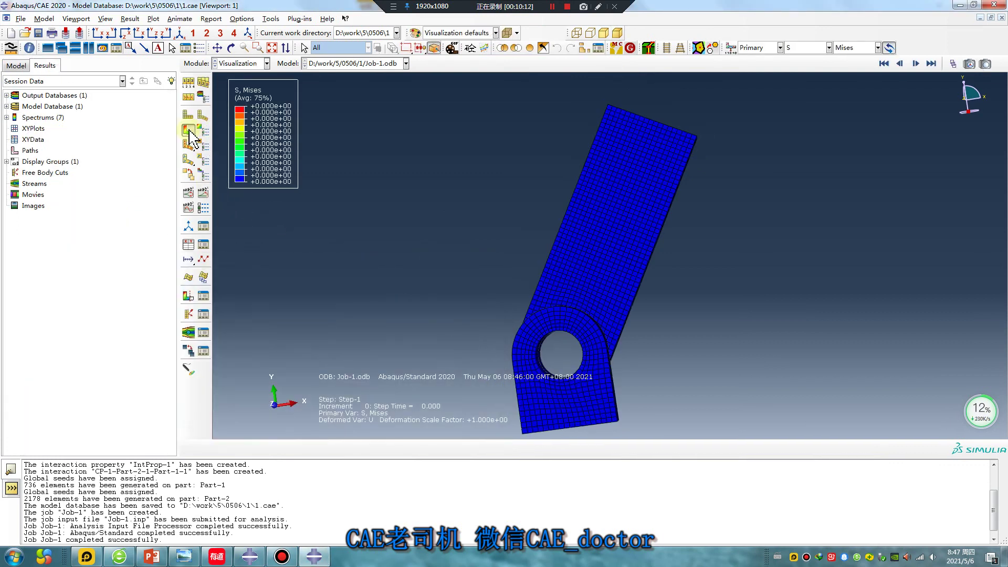
Animate the time history of the Mises stress contours on the deformed lugs and examine the motion around the hinge
click(204, 192)
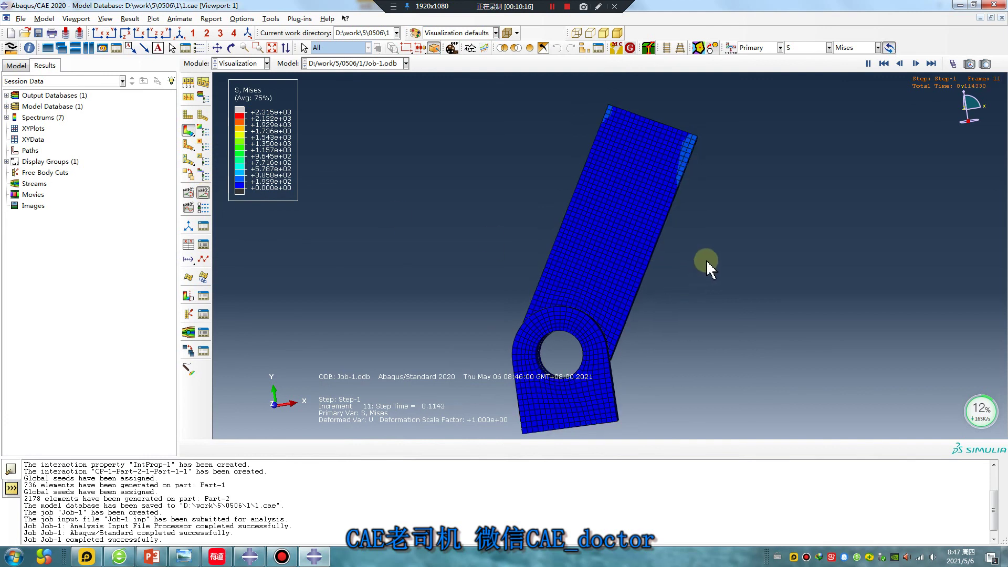
scroll(543, 352, up, 2)
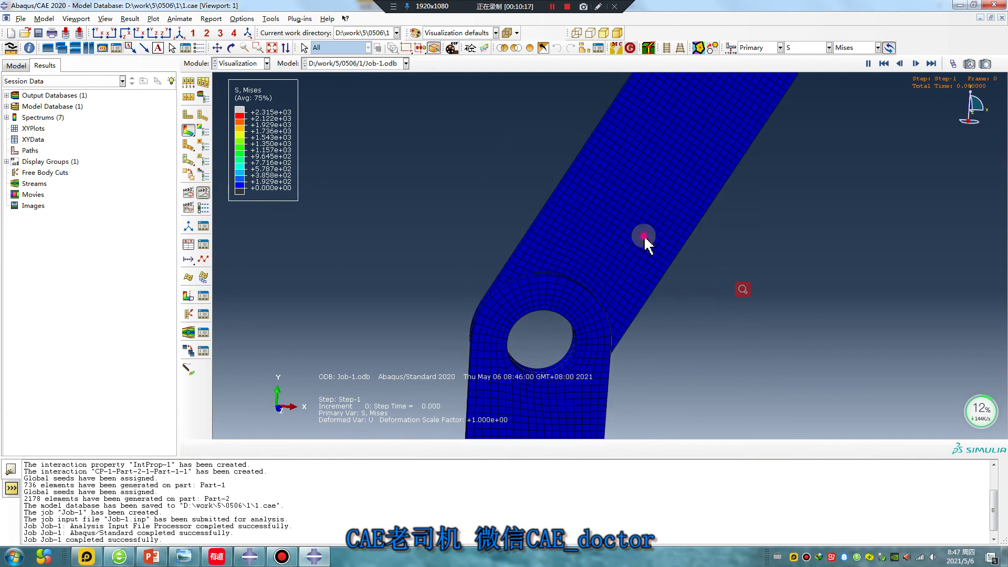
scroll(527, 242, down, 2)
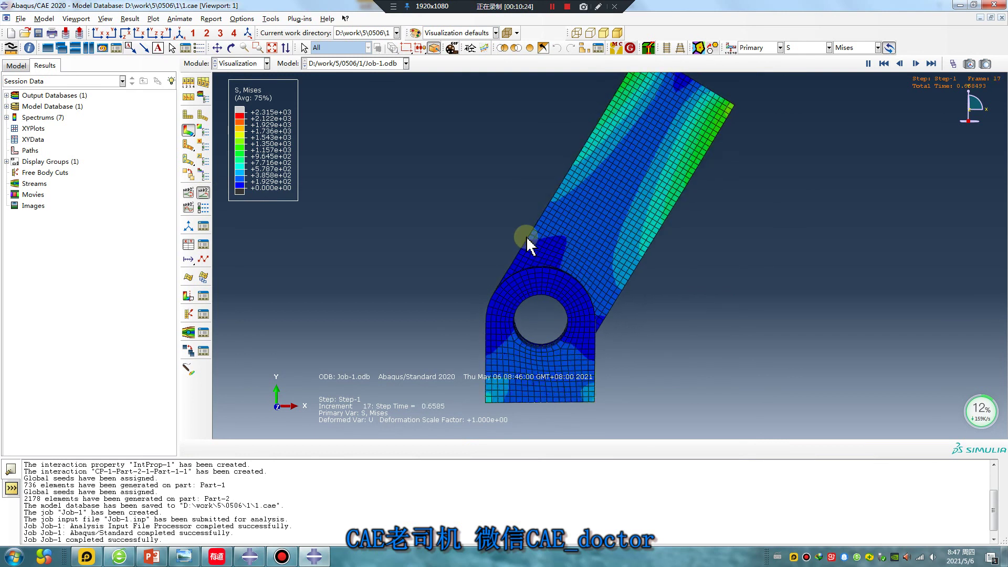
click(203, 193)
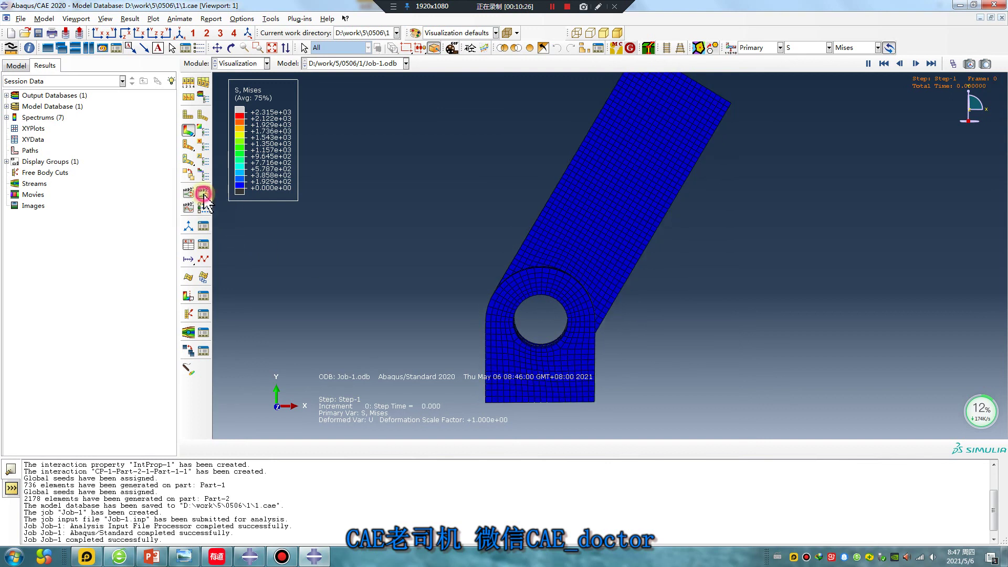
Switch to the PowerPoint presentation and show its second slide, titled whatsapp
click(155, 551)
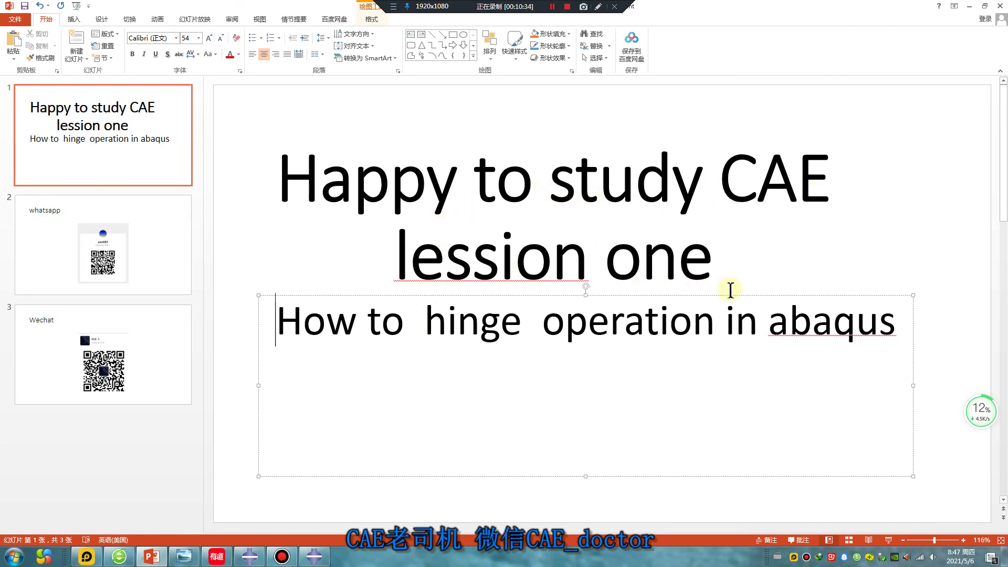
click(107, 273)
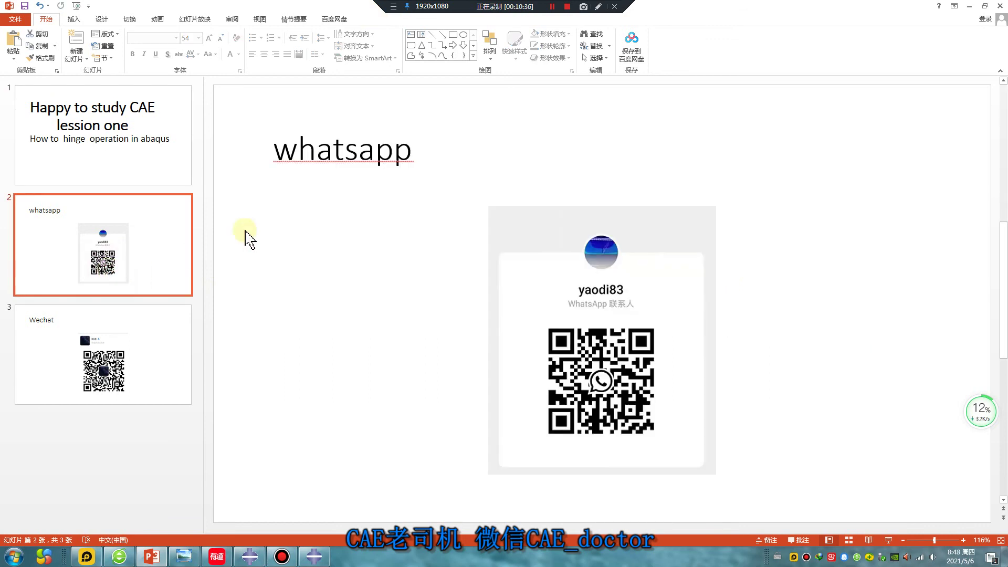